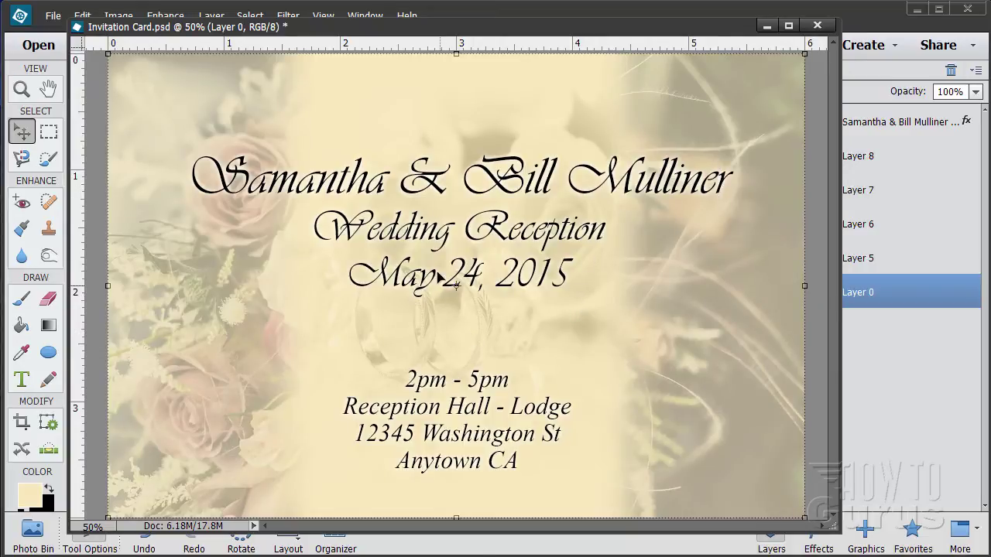
# Step: Close the invitation without saving and move the bouquet window aside to reveal the rings photo
pyautogui.click(817, 26)
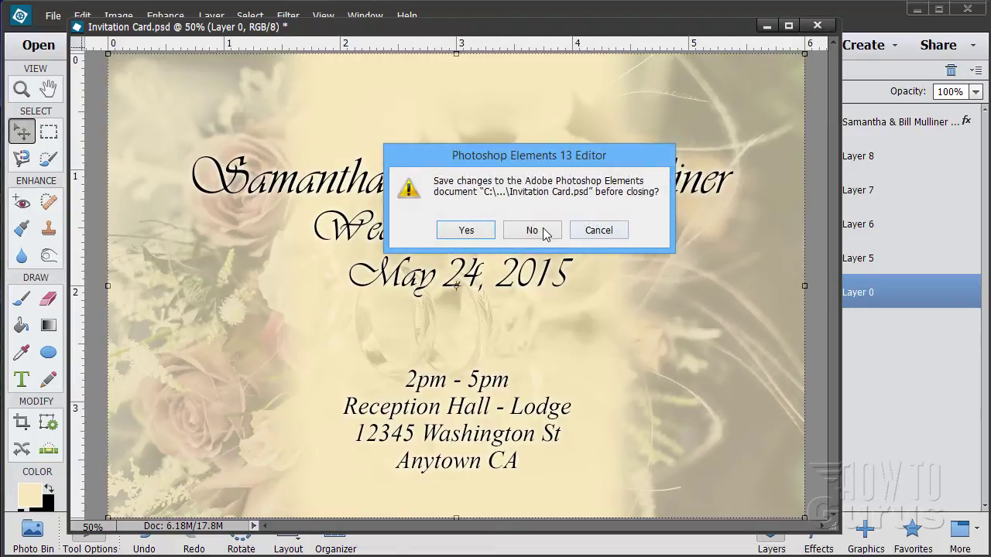
pyautogui.click(501, 231)
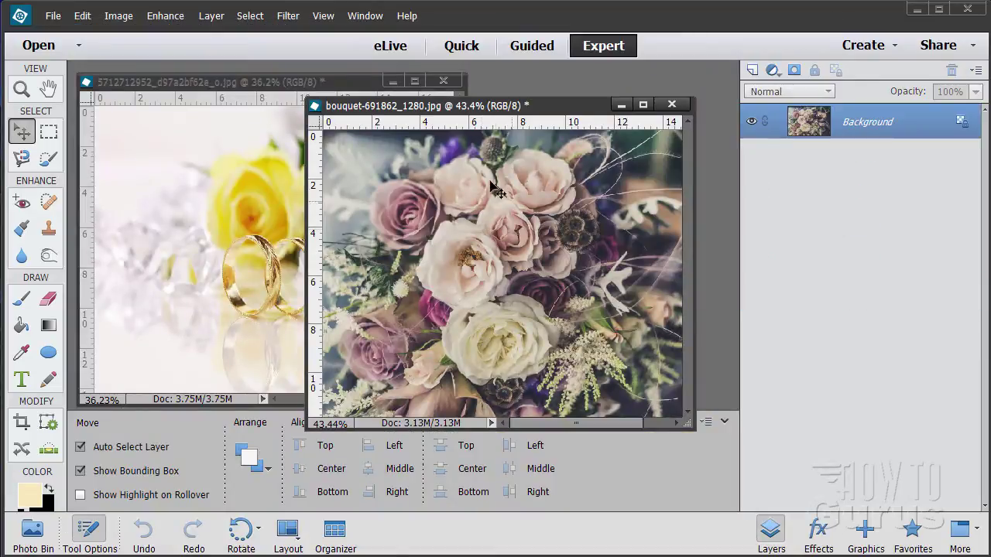
pyautogui.moveTo(441, 108); pyautogui.dragTo(610, 164)
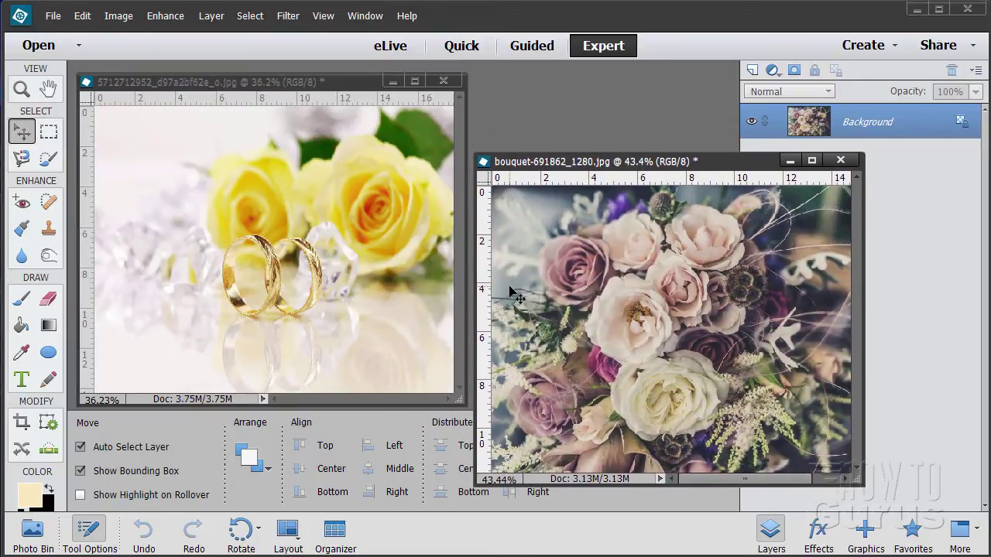
pyautogui.moveTo(722, 164); pyautogui.dragTo(728, 166)
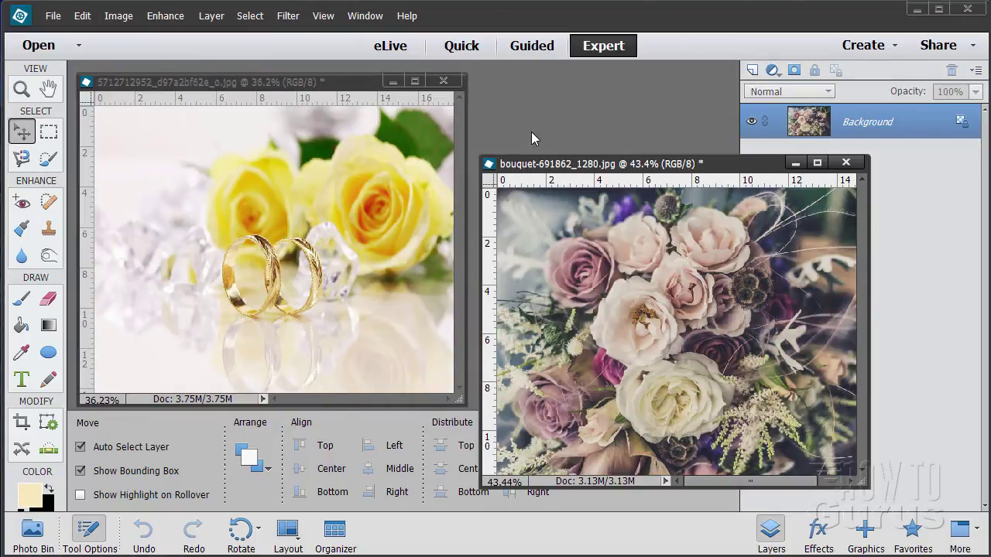
# Step: Start a new blank file and check its size in pixels (1800 × 1200)
pyautogui.click(52, 16)
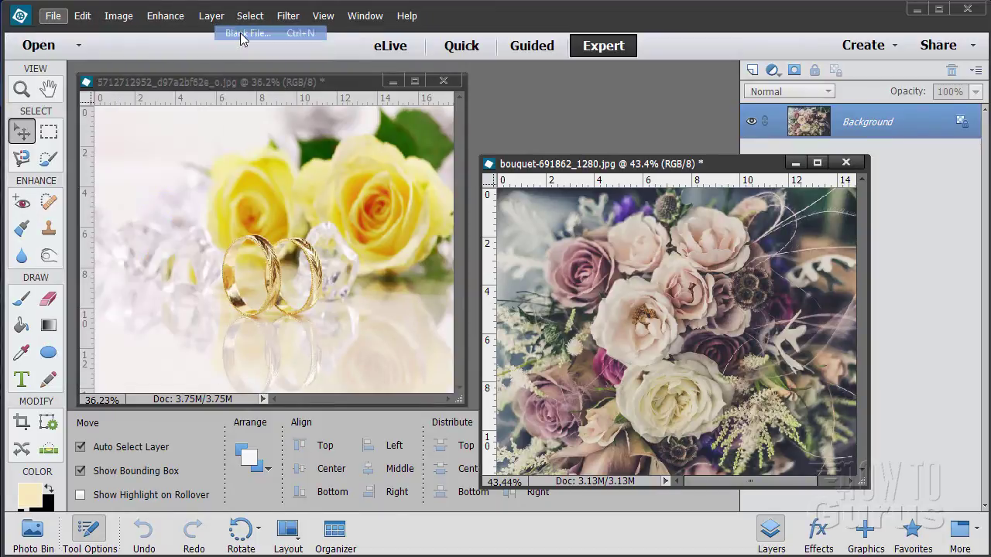
pyautogui.click(240, 35)
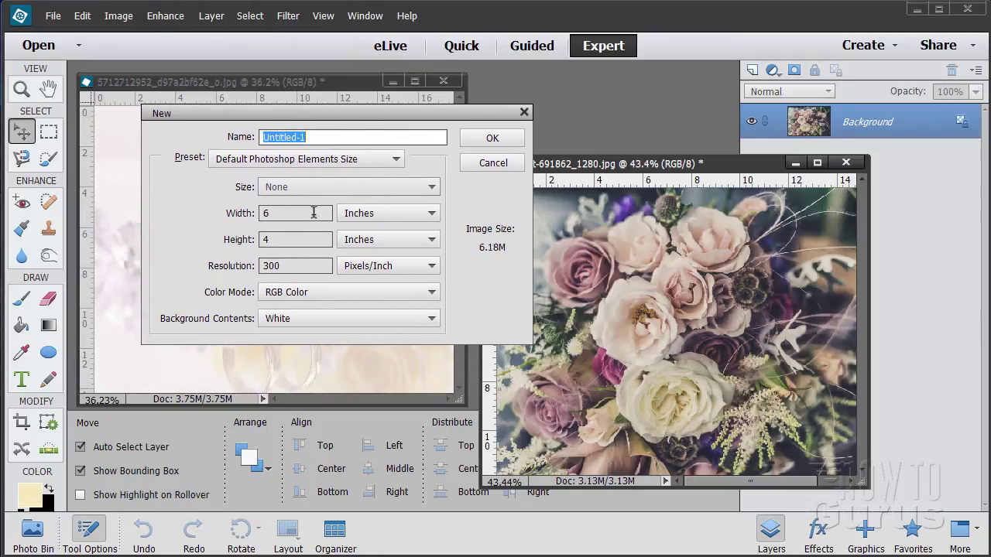
pyautogui.click(315, 215)
pyautogui.click(389, 220)
pyautogui.click(352, 229)
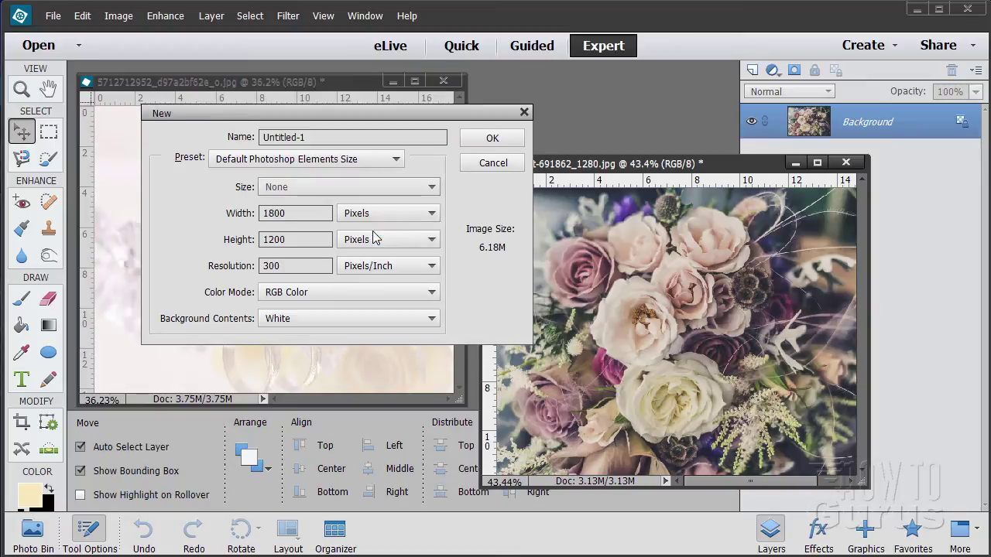
pyautogui.click(291, 216)
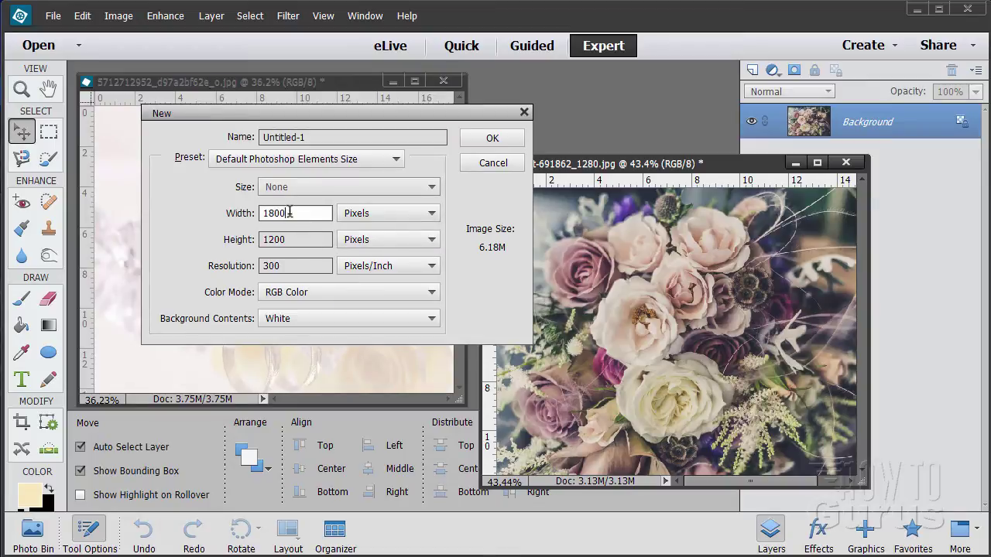
pyautogui.click(323, 241)
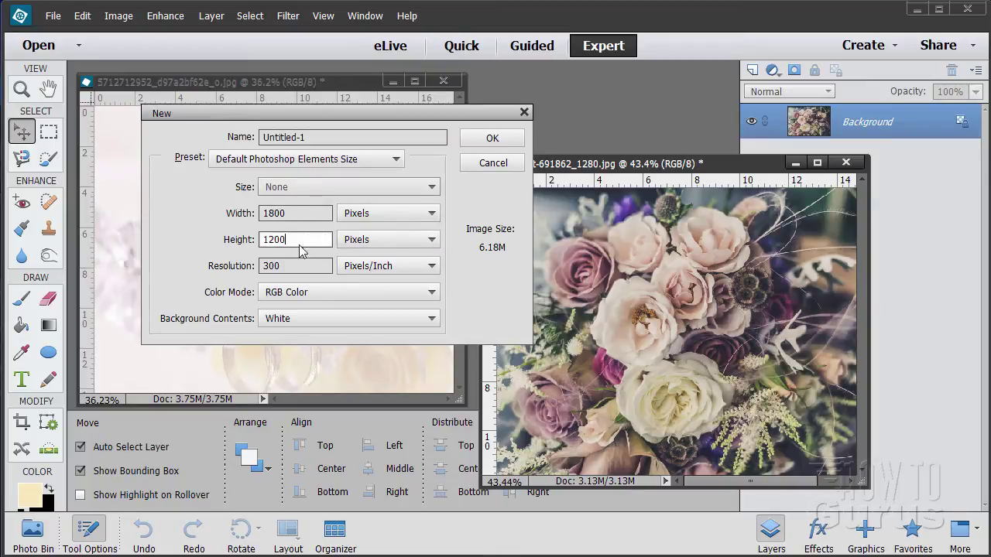
# Step: Apply the Default Photoshop Elements Size preset (6 × 4 in, 300 ppi) in inches and create it
pyautogui.click(380, 159)
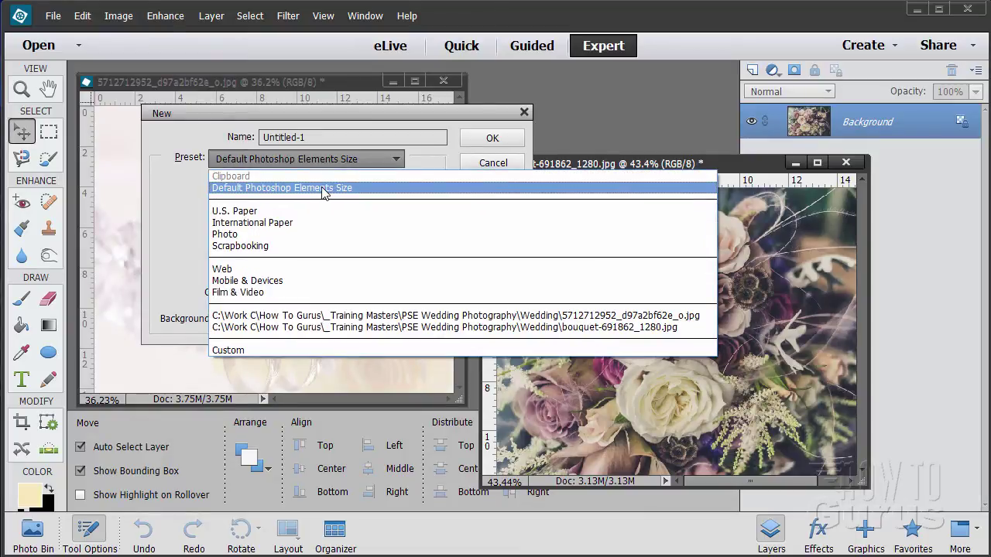
pyautogui.click(323, 189)
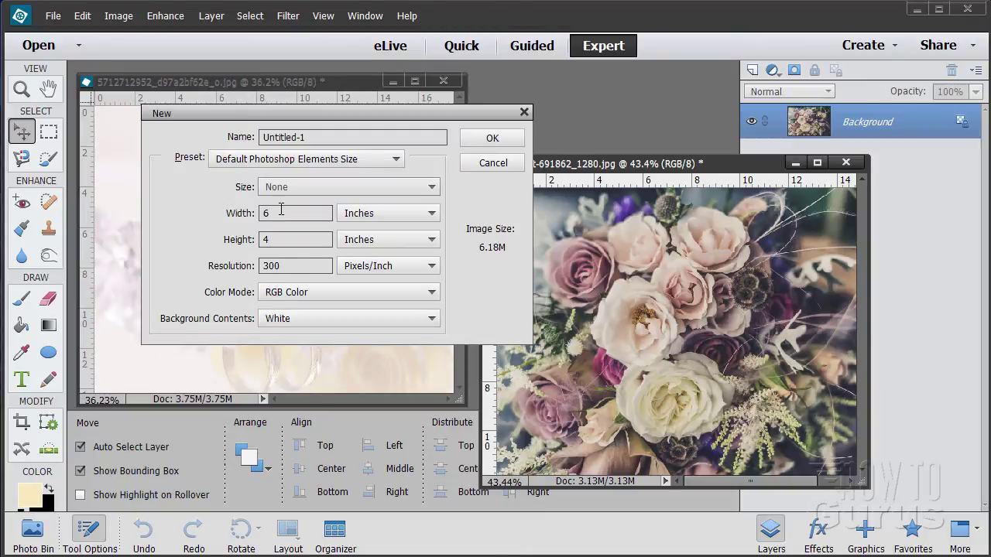
pyautogui.click(387, 214)
pyautogui.click(374, 225)
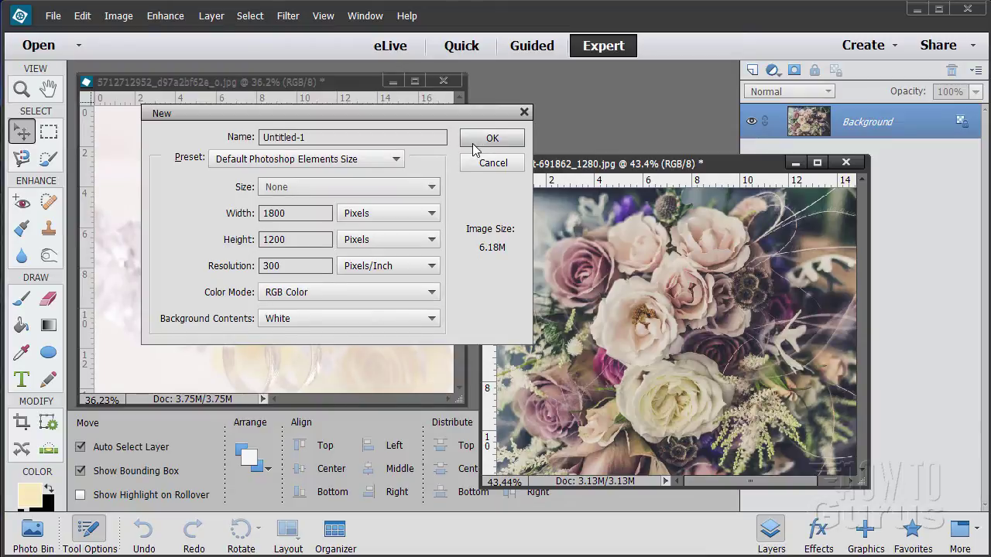
pyautogui.click(387, 213)
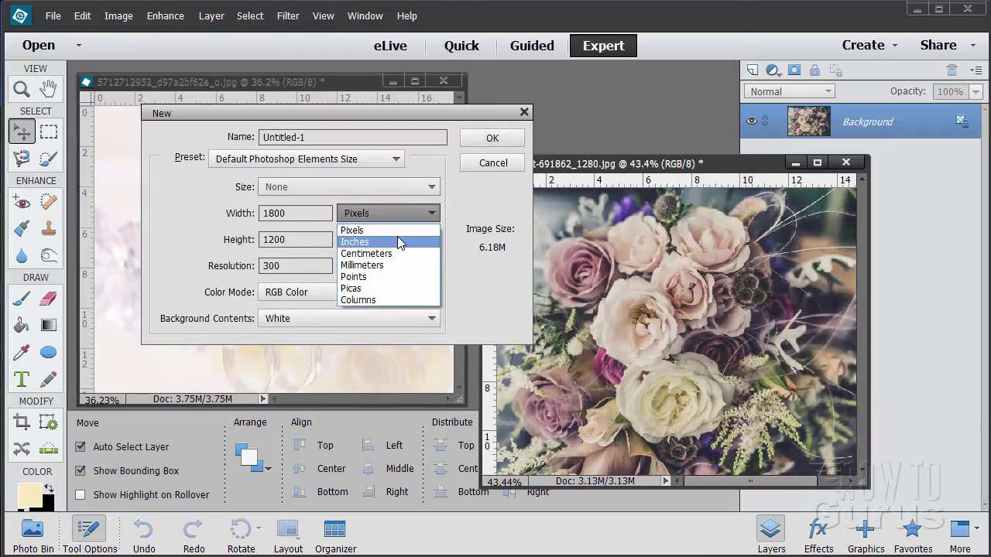
pyautogui.click(399, 243)
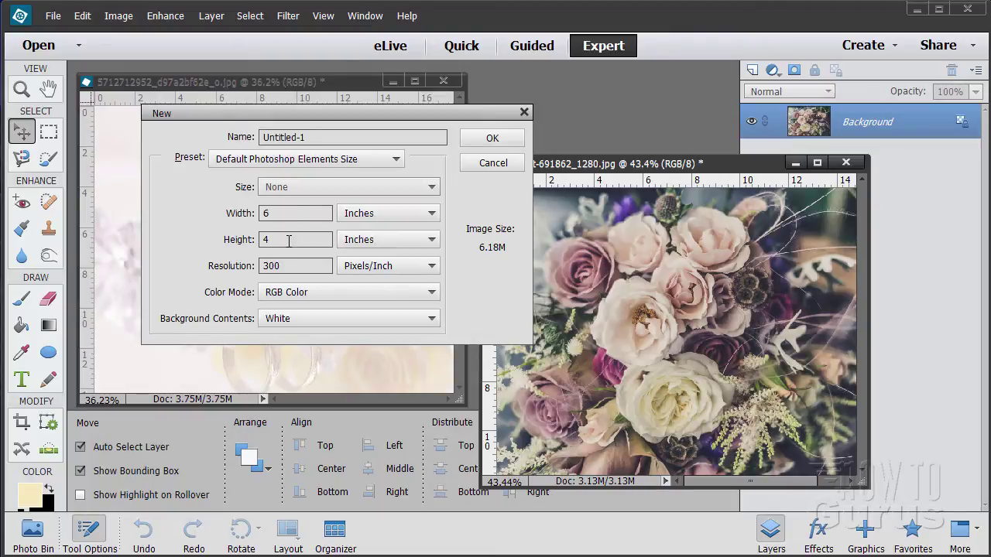
pyautogui.click(488, 141)
# Step: Reposition and enlarge the Untitled-1 window around the canvas
pyautogui.moveTo(337, 108); pyautogui.dragTo(368, 44)
pyautogui.moveTo(486, 304); pyautogui.dragTo(596, 445)
pyautogui.moveTo(413, 44); pyautogui.dragTo(431, 43)
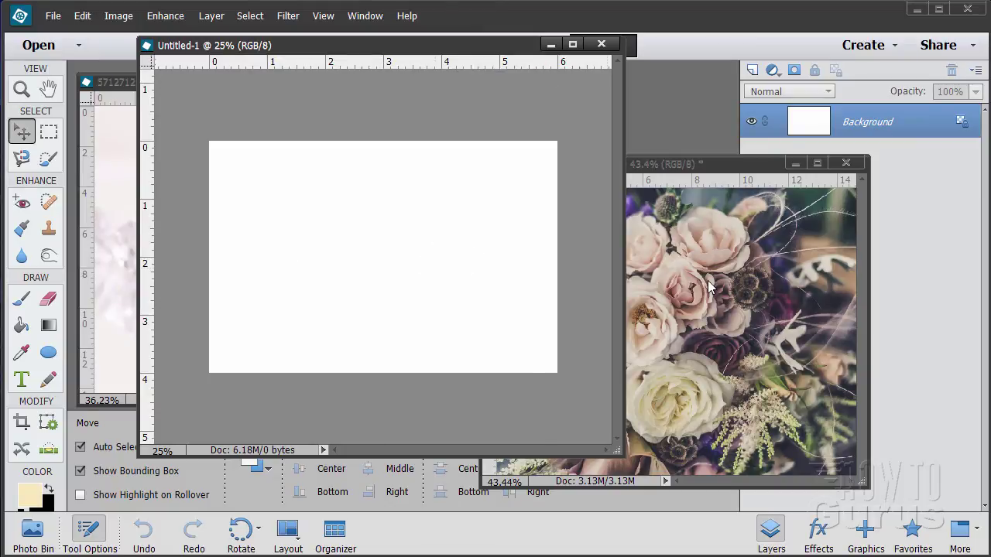
# Step: Copy the bouquet photo into Untitled-1 as a layer and close the original
pyautogui.click(724, 241)
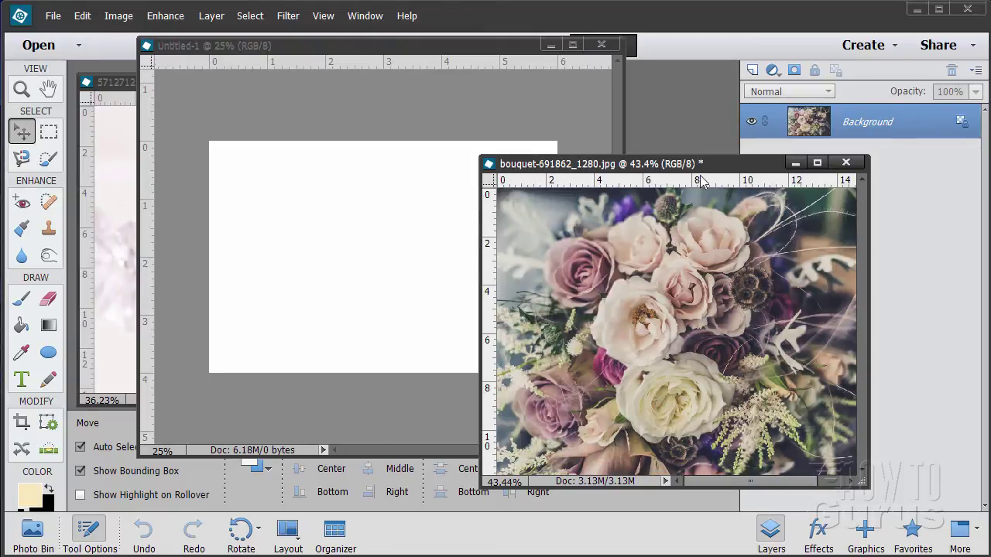
pyautogui.moveTo(706, 168); pyautogui.dragTo(802, 187)
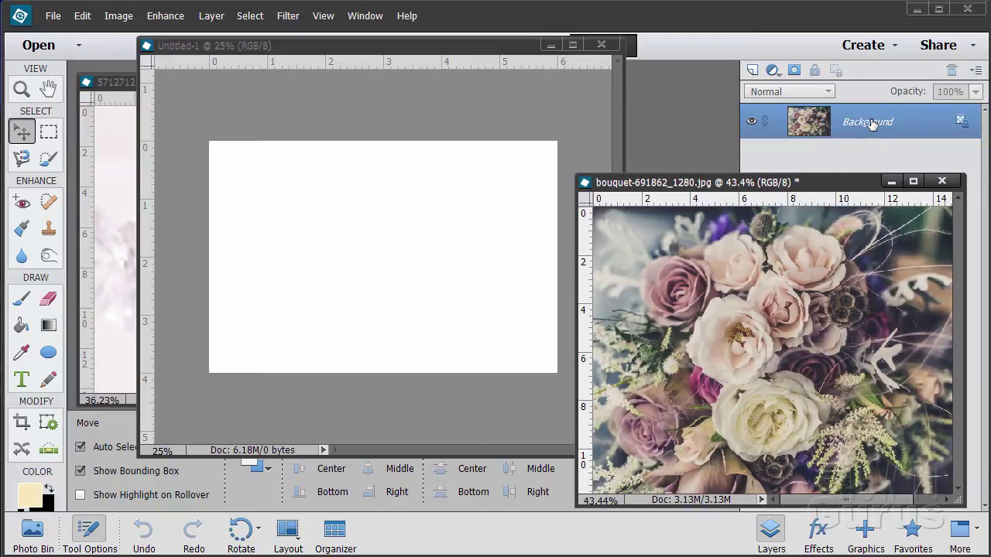
pyautogui.moveTo(822, 128); pyautogui.dragTo(389, 230)
pyautogui.moveTo(451, 294); pyautogui.dragTo(416, 294)
pyautogui.click(796, 193)
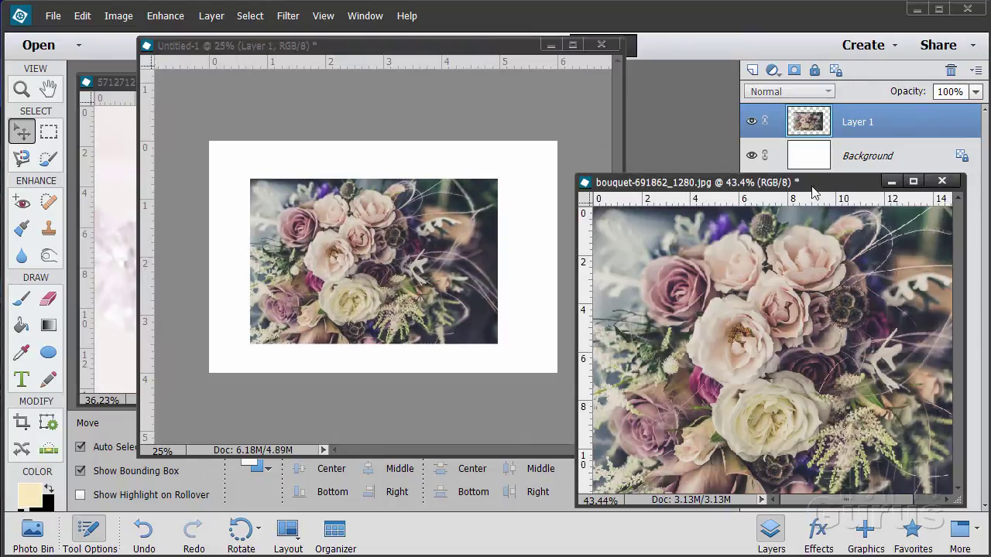
pyautogui.click(941, 182)
# Step: Copy the rings photo into Untitled-1 as a layer, close the original, and position it
pyautogui.click(118, 129)
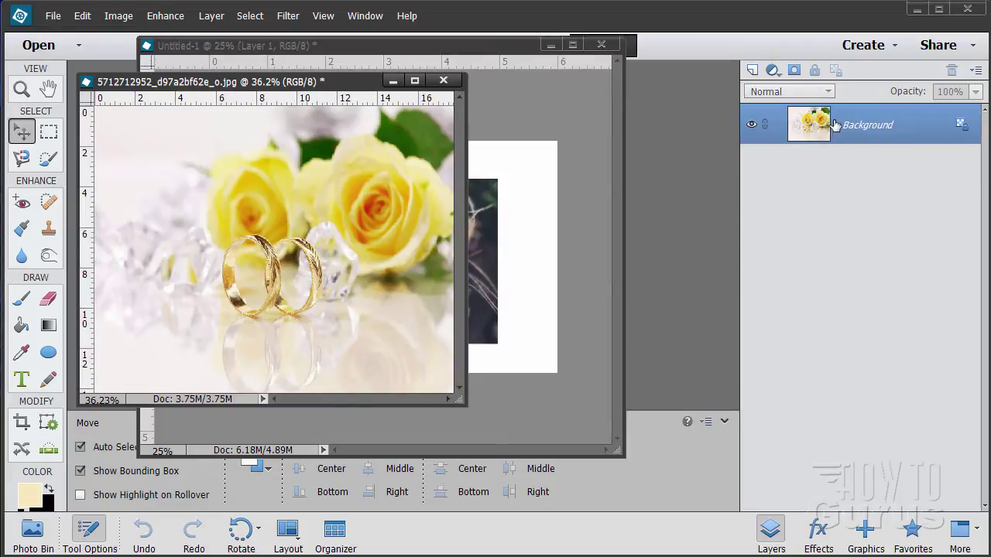
pyautogui.moveTo(331, 83); pyautogui.dragTo(848, 198)
pyautogui.moveTo(823, 126); pyautogui.dragTo(397, 220)
pyautogui.moveTo(769, 200); pyautogui.dragTo(517, 212)
pyautogui.click(740, 209)
pyautogui.moveTo(456, 205); pyautogui.dragTo(479, 211)
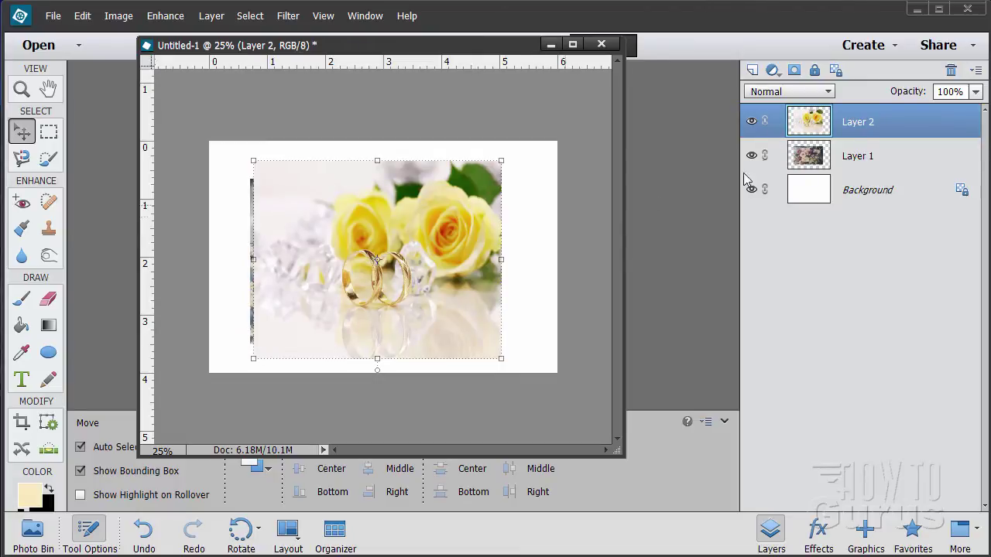
# Step: Hide Layer 2 and stretch the bouquet on Layer 1 to all four canvas edges, committing the resize
pyautogui.click(751, 121)
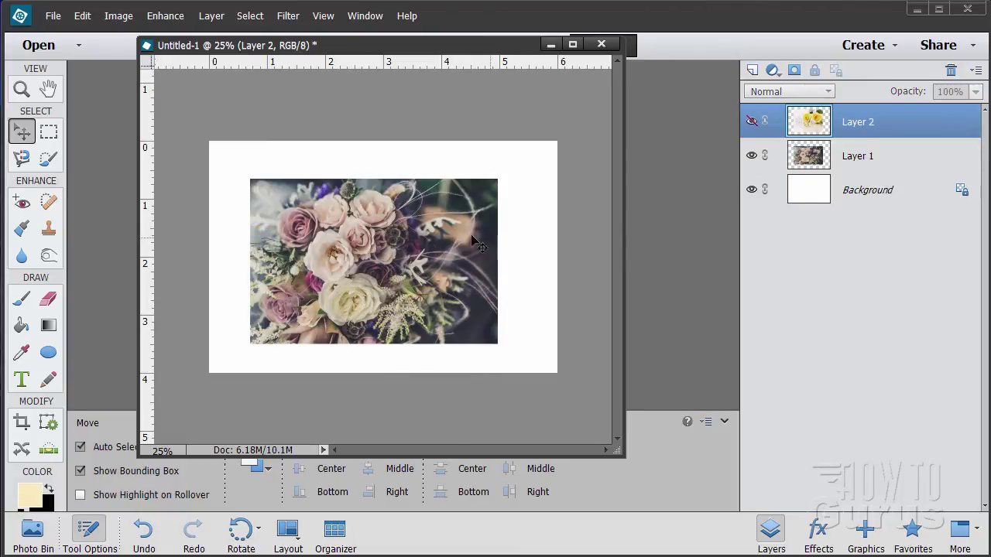
pyautogui.moveTo(471, 242); pyautogui.dragTo(473, 238)
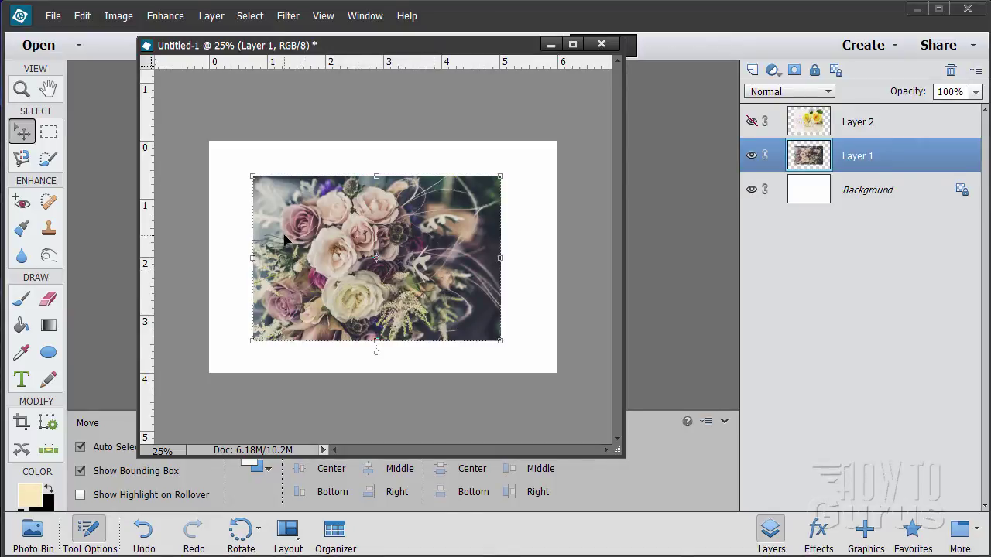
pyautogui.moveTo(252, 177); pyautogui.dragTo(209, 146)
pyautogui.moveTo(503, 338); pyautogui.dragTo(548, 373)
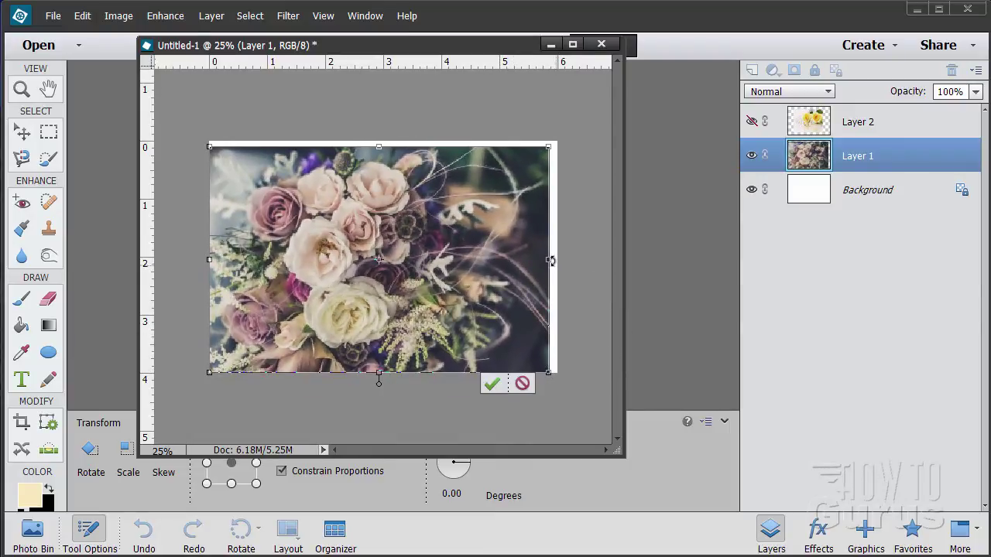
pyautogui.moveTo(551, 260); pyautogui.dragTo(557, 261)
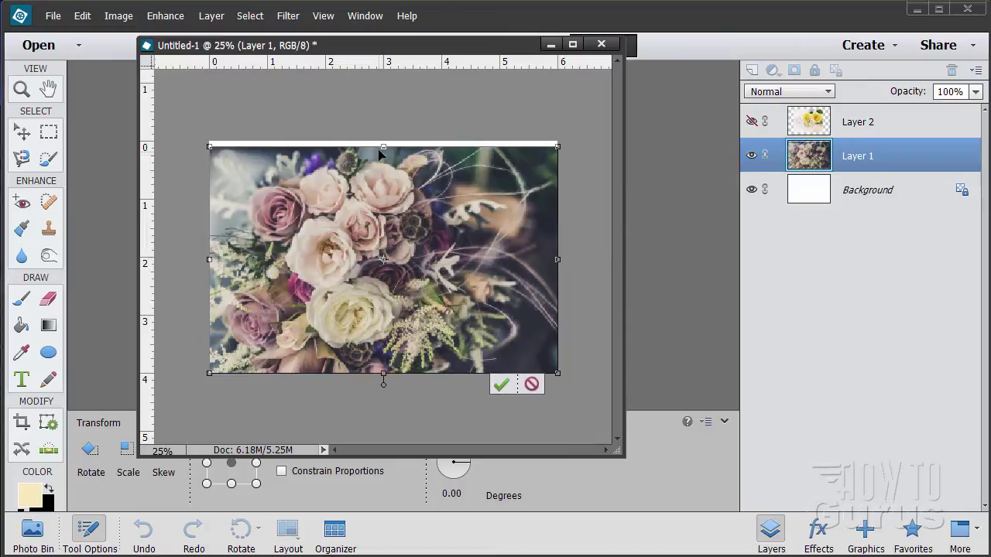
pyautogui.moveTo(379, 150); pyautogui.dragTo(380, 142)
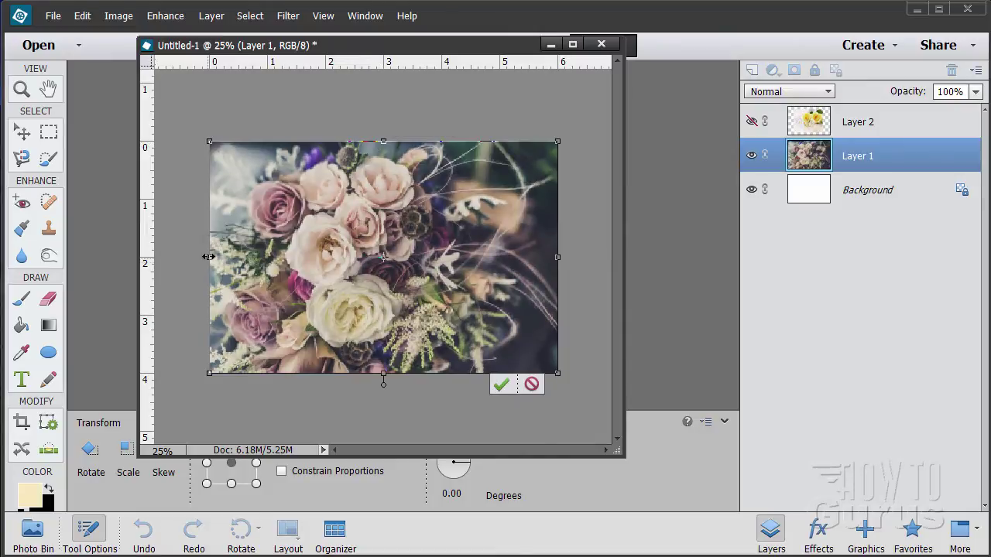
pyautogui.moveTo(208, 257); pyautogui.dragTo(210, 257)
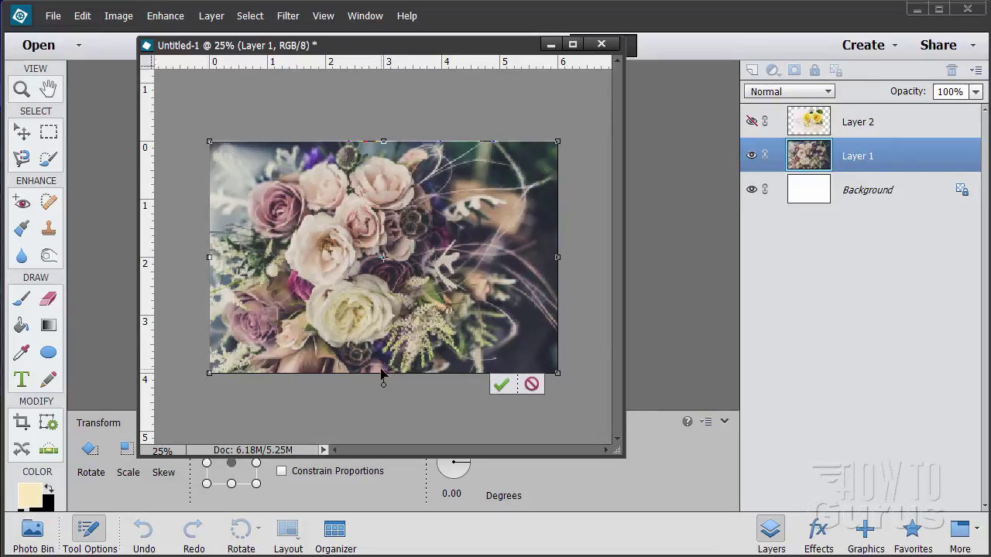
pyautogui.moveTo(382, 375); pyautogui.dragTo(383, 374)
pyautogui.click(501, 384)
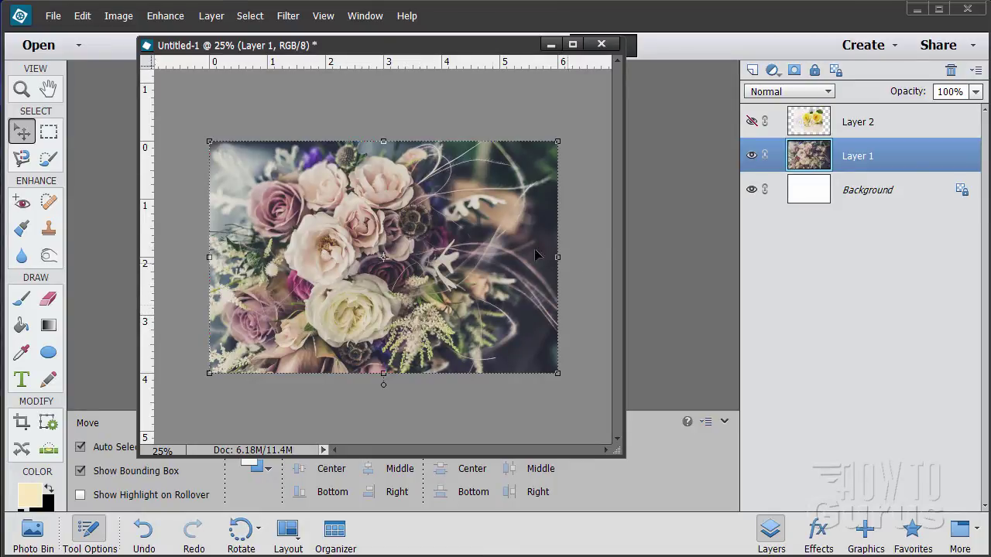
# Step: Hide Layer 1 and add a new empty Layer 3 above the Background
pyautogui.click(751, 155)
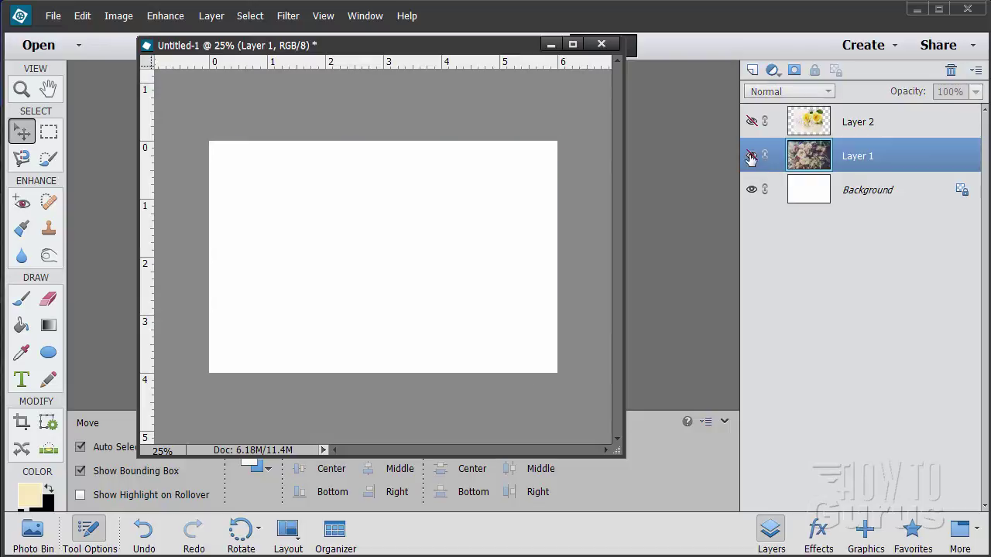
pyautogui.click(853, 195)
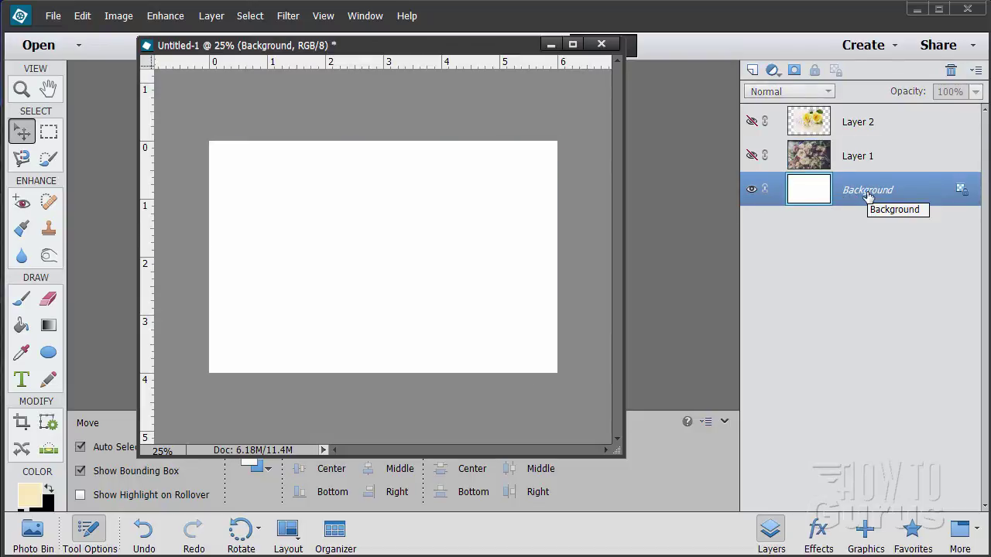
pyautogui.click(751, 71)
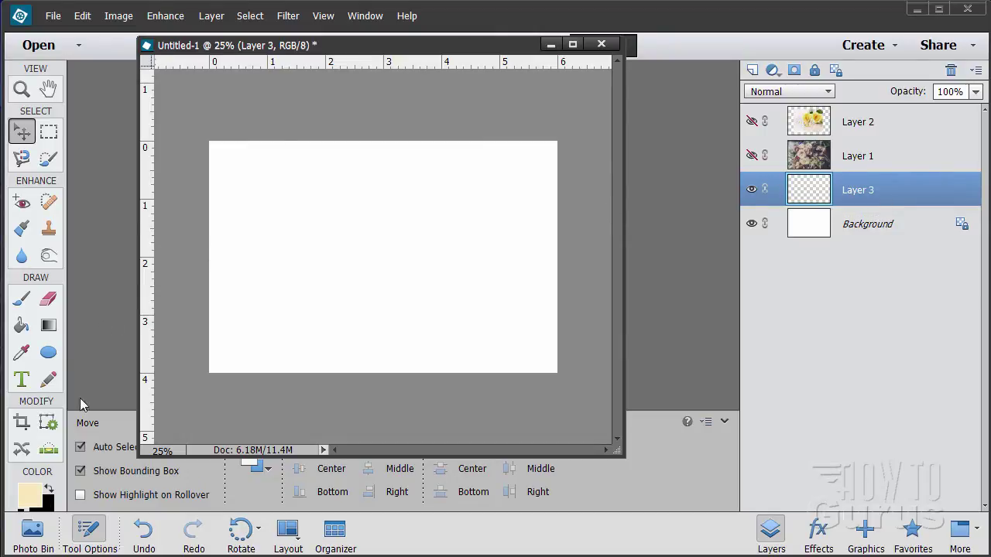
# Step: Set the foreground colour to pale cream #faeabe in the Color Picker
pyautogui.click(31, 496)
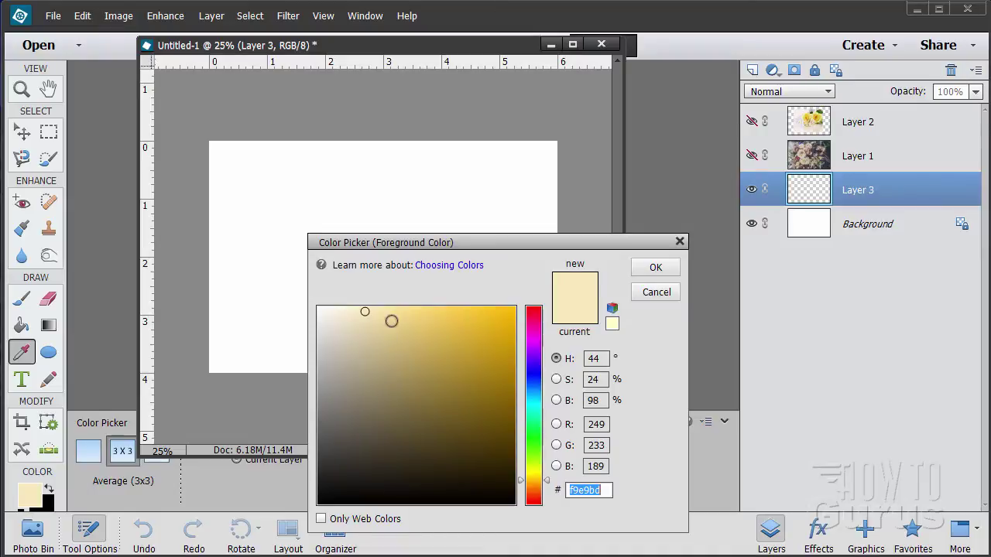
pyautogui.click(608, 491)
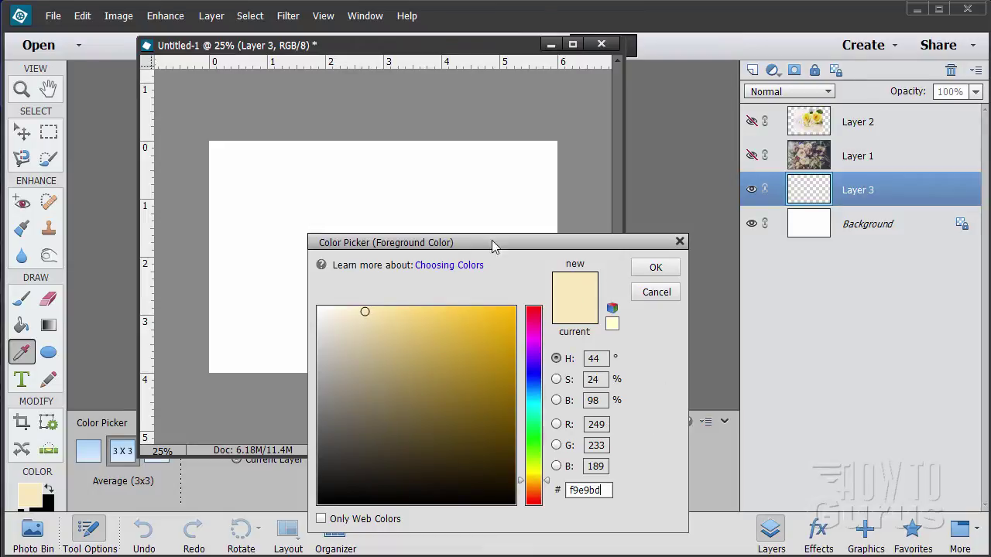
pyautogui.click(530, 482)
pyautogui.click(530, 486)
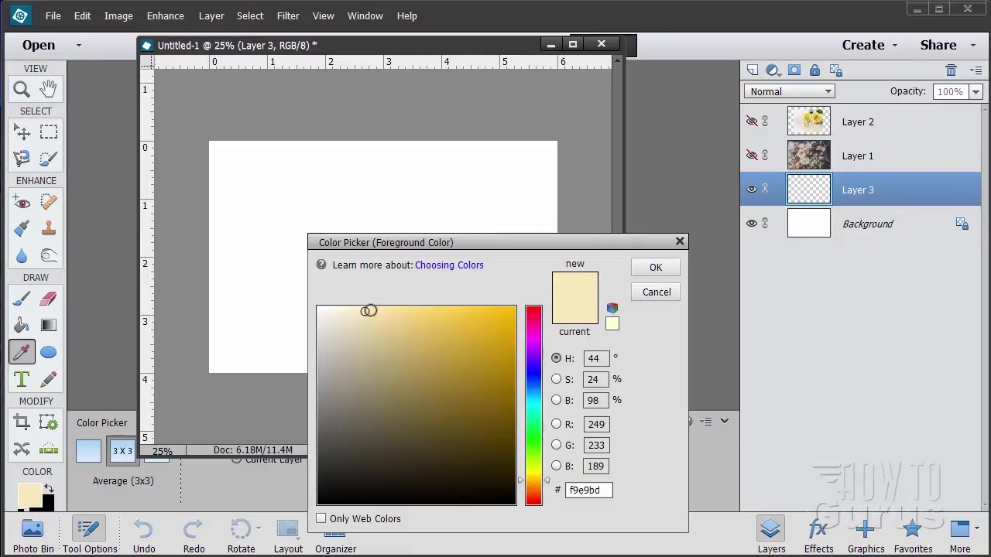
pyautogui.moveTo(364, 311); pyautogui.dragTo(365, 310)
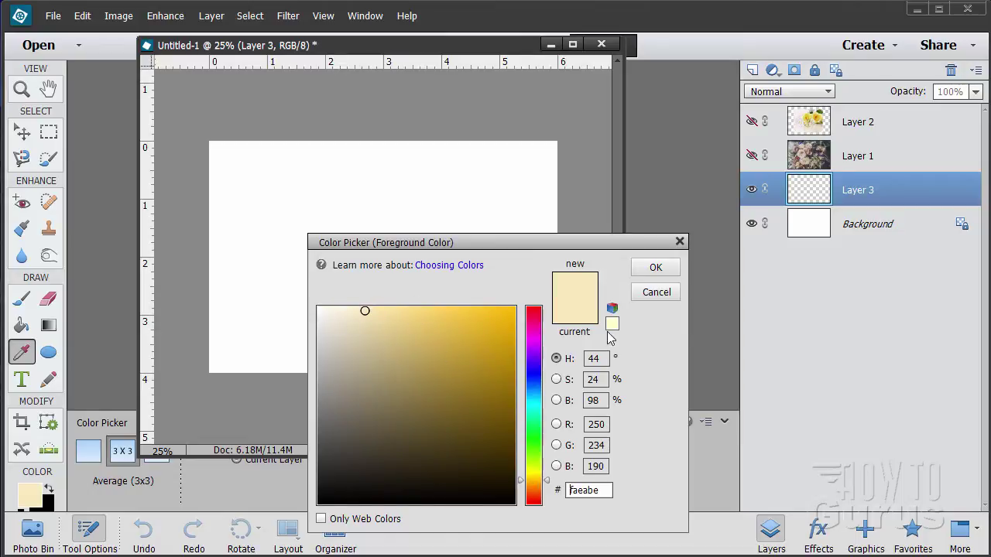
pyautogui.click(636, 269)
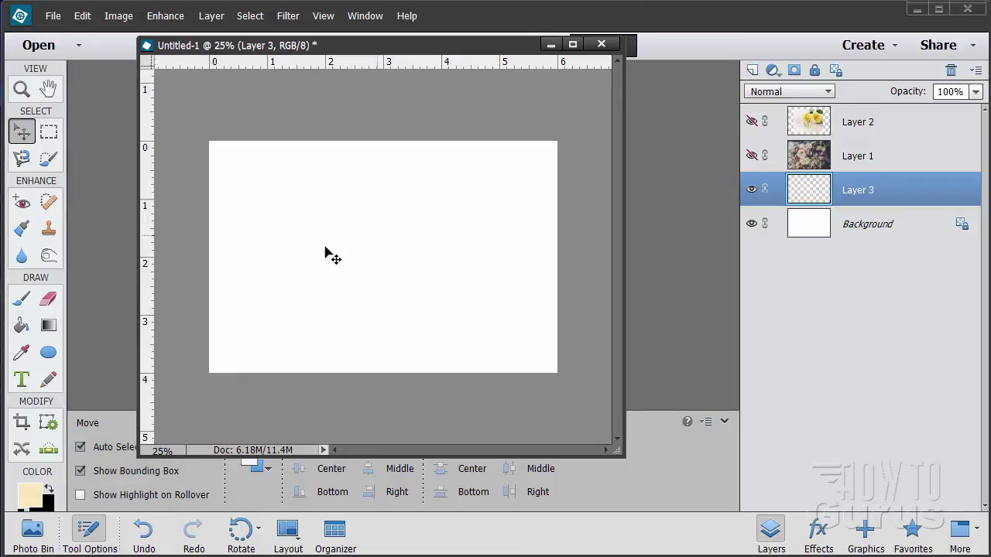
# Step: Paint-bucket fill Layer 3 with cream, then show and select the bouquet Layer 1
pyautogui.click(23, 328)
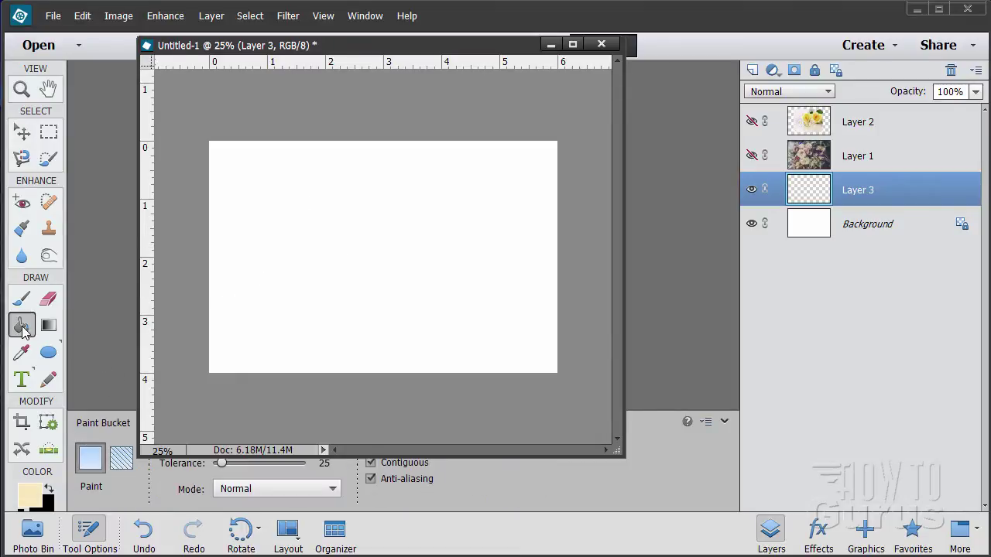
pyautogui.click(294, 290)
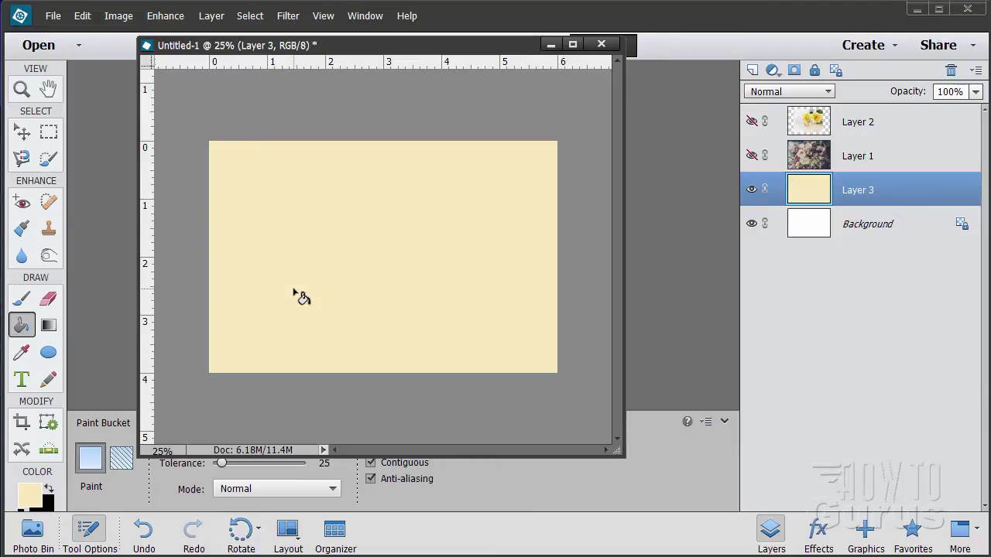
pyautogui.click(21, 133)
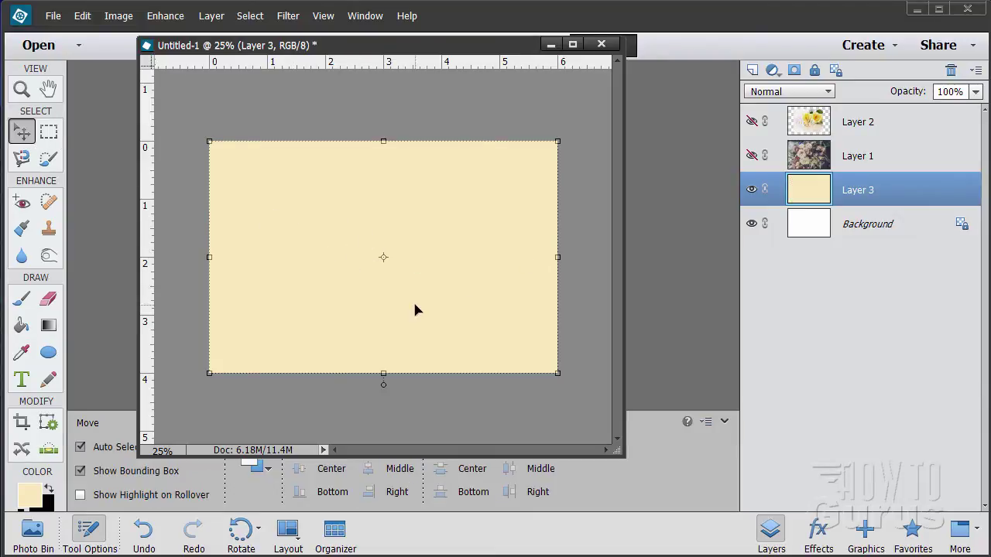
pyautogui.click(751, 155)
pyautogui.click(787, 159)
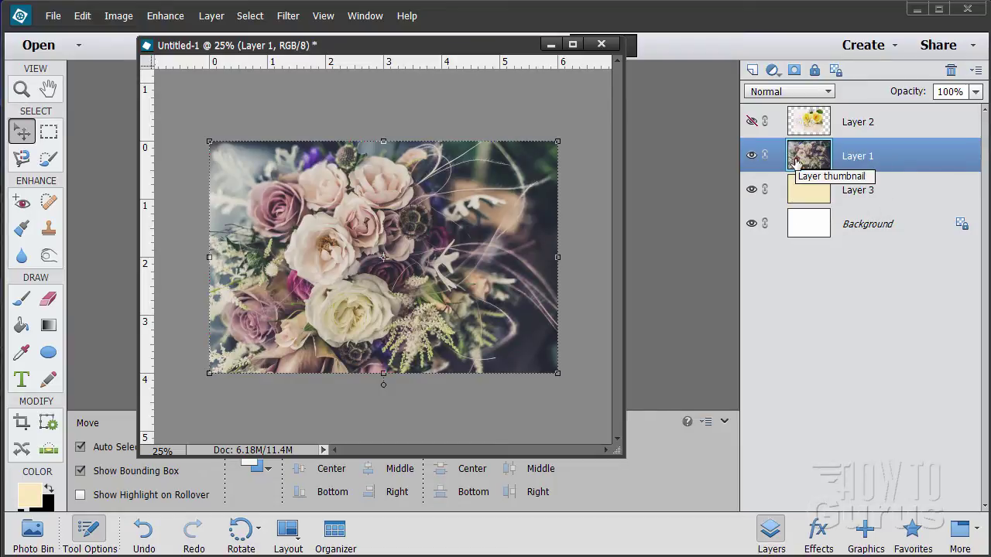
# Step: Set Layer 1 to Darker Color blend at 35% opacity and stretch it past the top edge
pyautogui.click(770, 93)
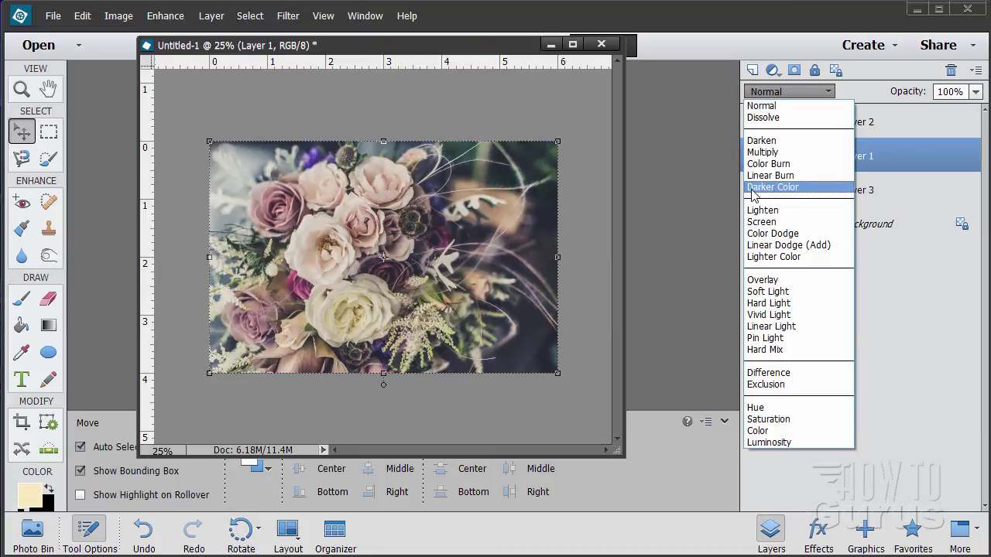
pyautogui.click(781, 190)
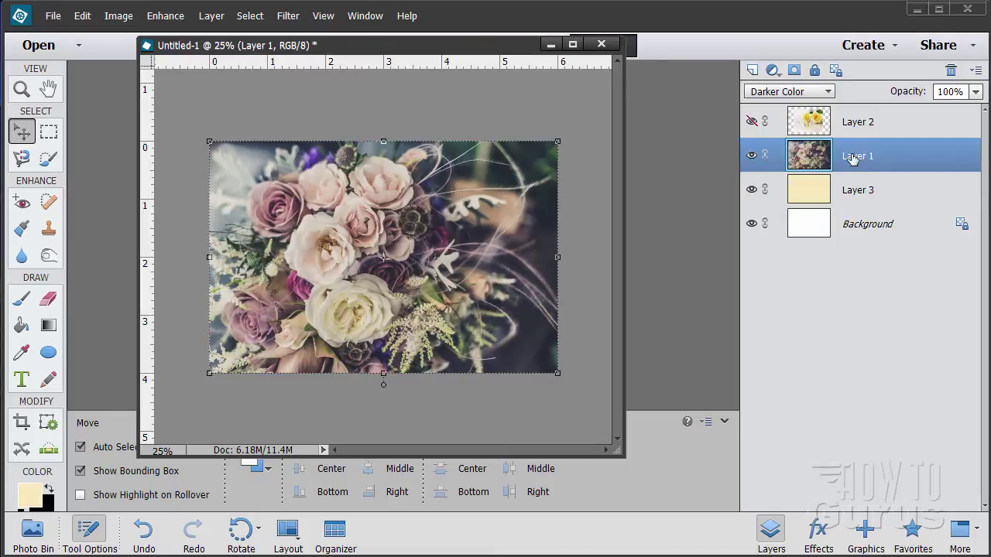
pyautogui.click(976, 92)
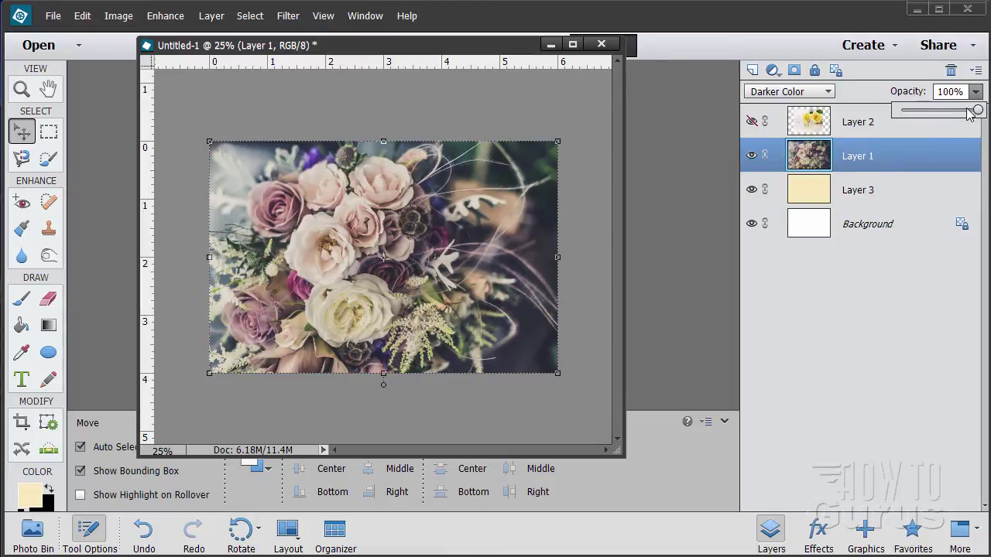
pyautogui.moveTo(976, 110); pyautogui.dragTo(931, 115)
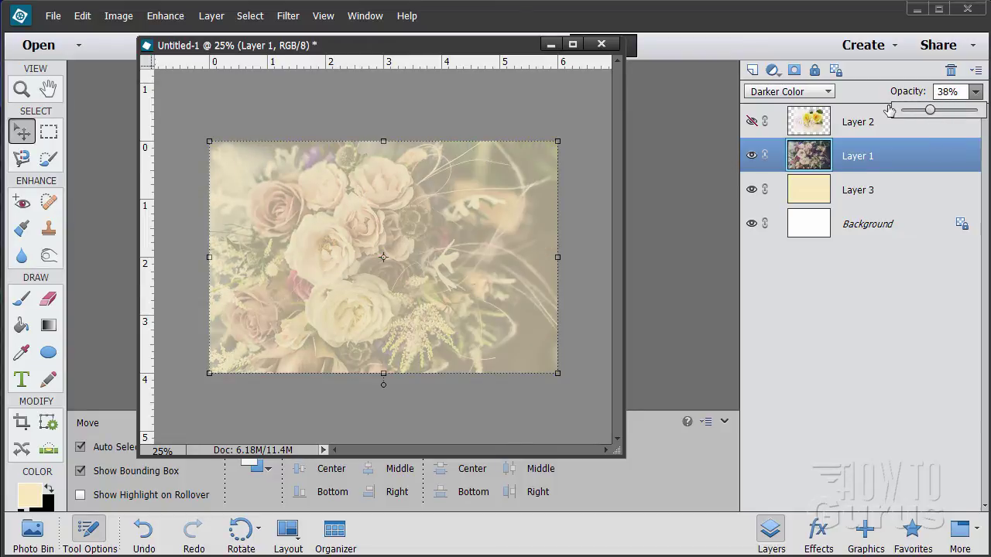
pyautogui.click(948, 91)
pyautogui.write('35')
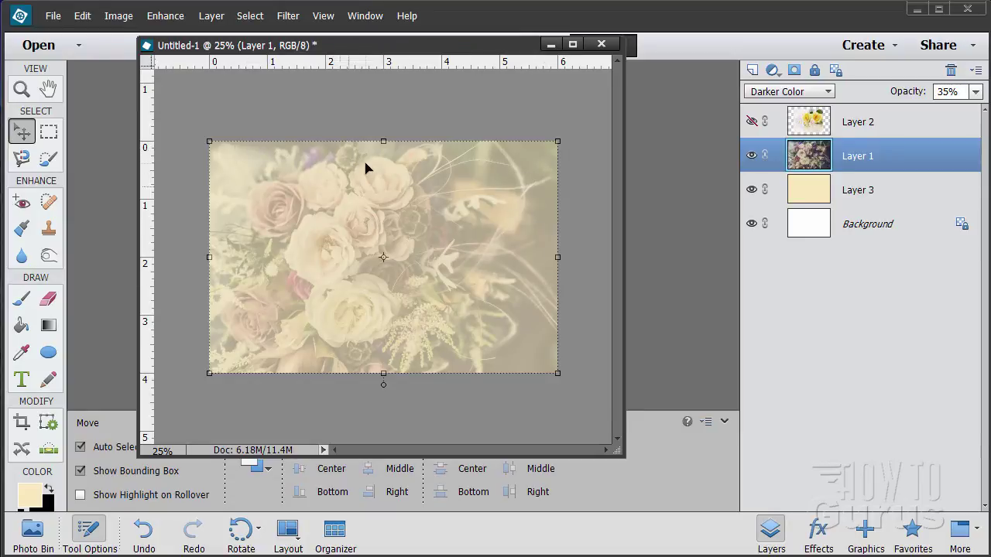
pyautogui.moveTo(382, 140); pyautogui.dragTo(382, 129)
# Step: Stretch the bouquet past the right, left and bottom edges and commit the resize
pyautogui.moveTo(557, 252); pyautogui.dragTo(589, 261)
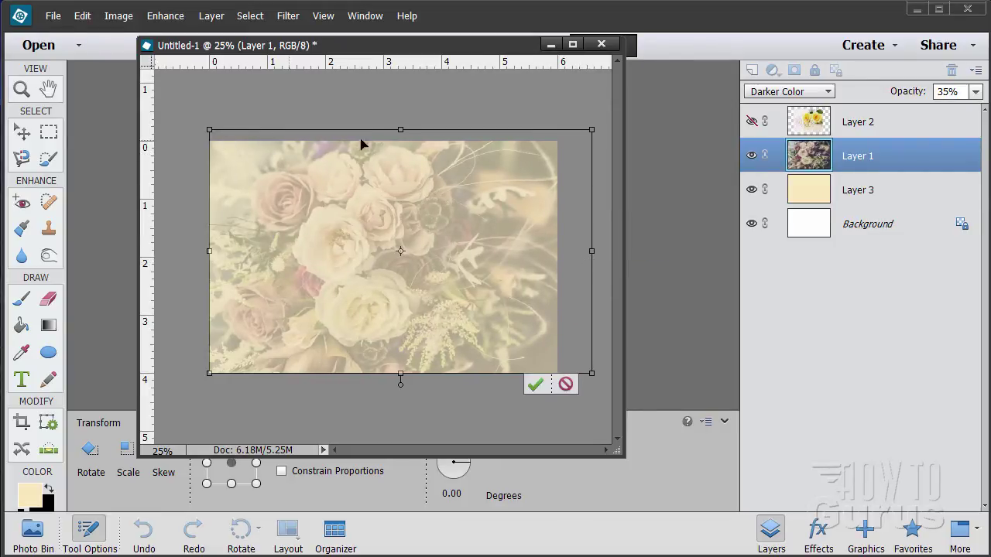
pyautogui.moveTo(208, 250); pyautogui.dragTo(199, 253)
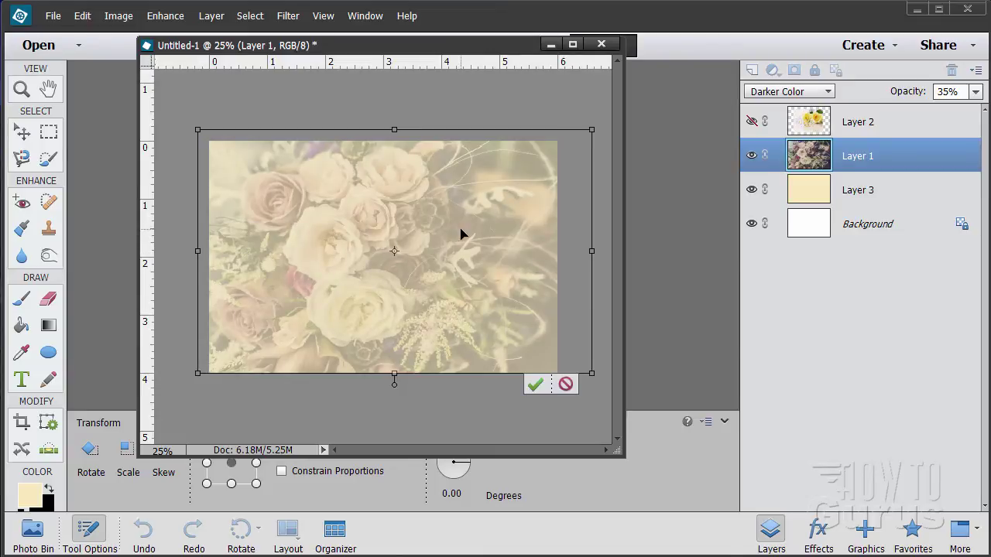
pyautogui.moveTo(395, 377); pyautogui.dragTo(393, 382)
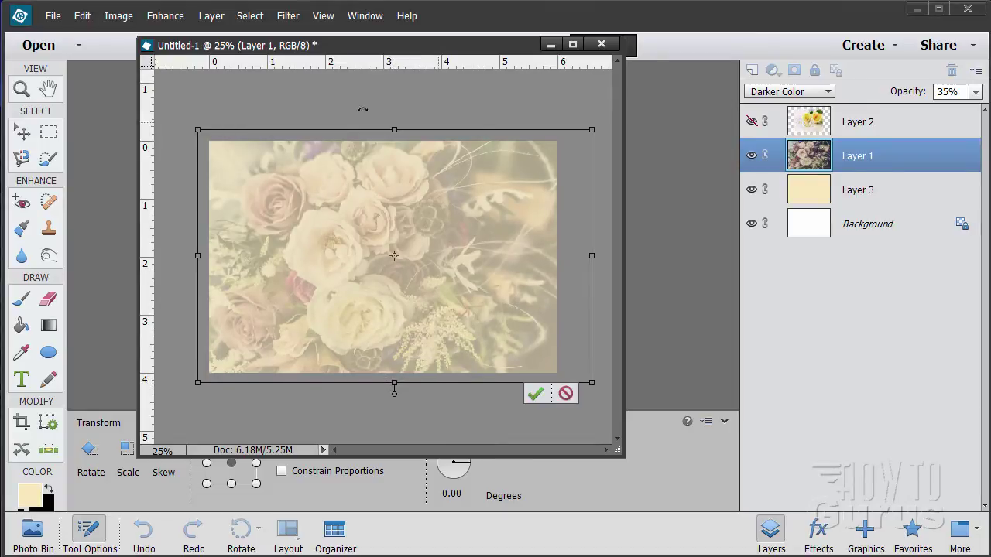
pyautogui.click(535, 394)
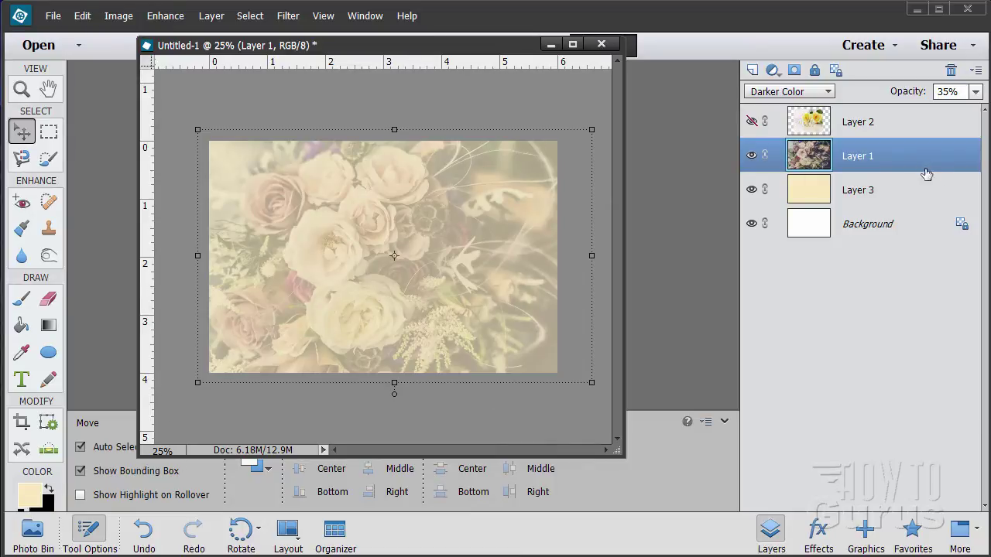
# Step: Add Layer 4, try and clear a centre marquee, then fill Layer 4 with cream
pyautogui.click(751, 70)
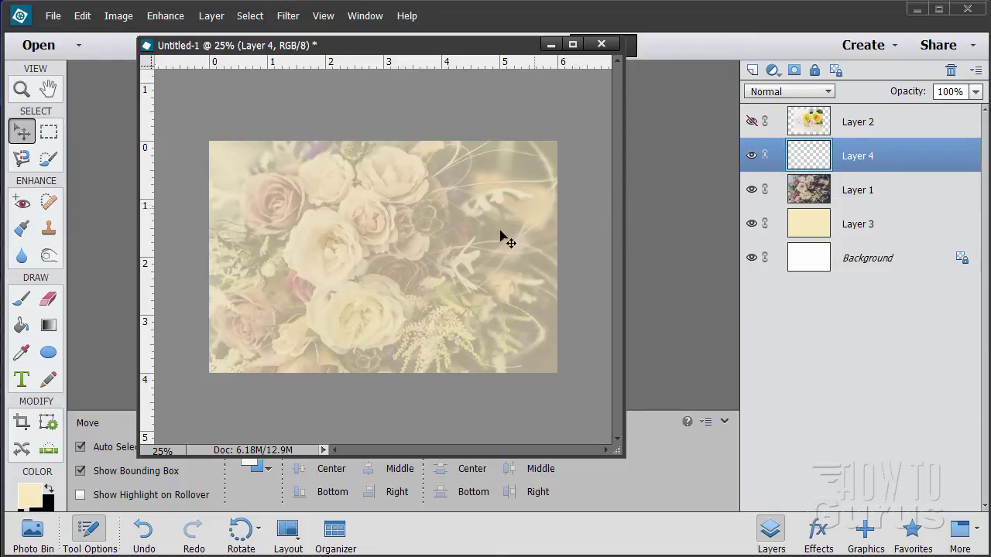
pyautogui.click(49, 133)
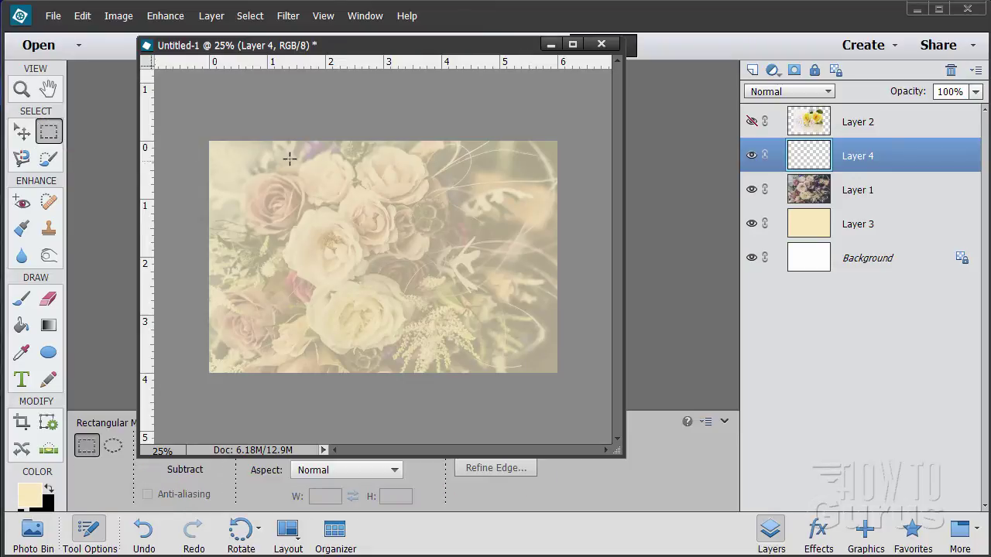
pyautogui.moveTo(293, 124); pyautogui.dragTo(466, 403)
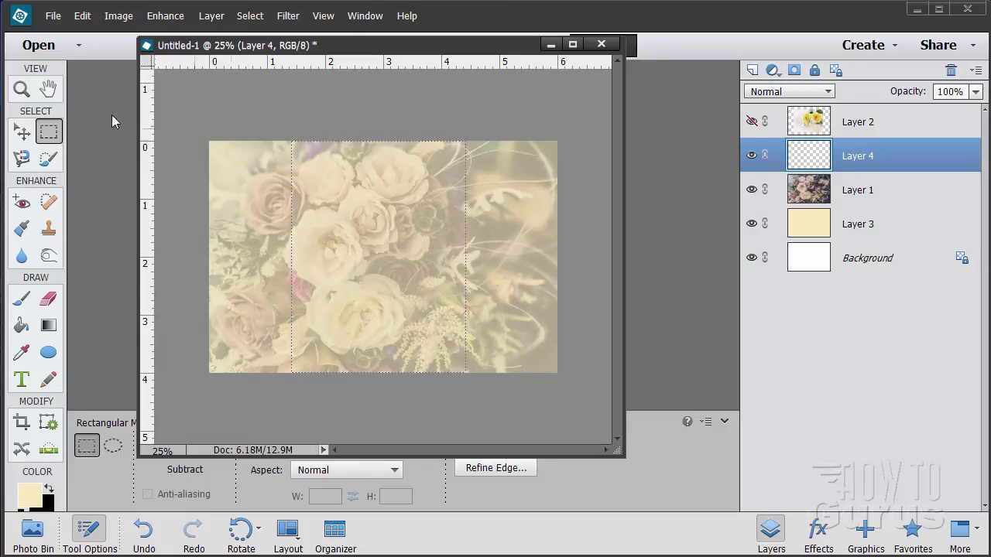
pyautogui.click(249, 16)
pyautogui.click(257, 56)
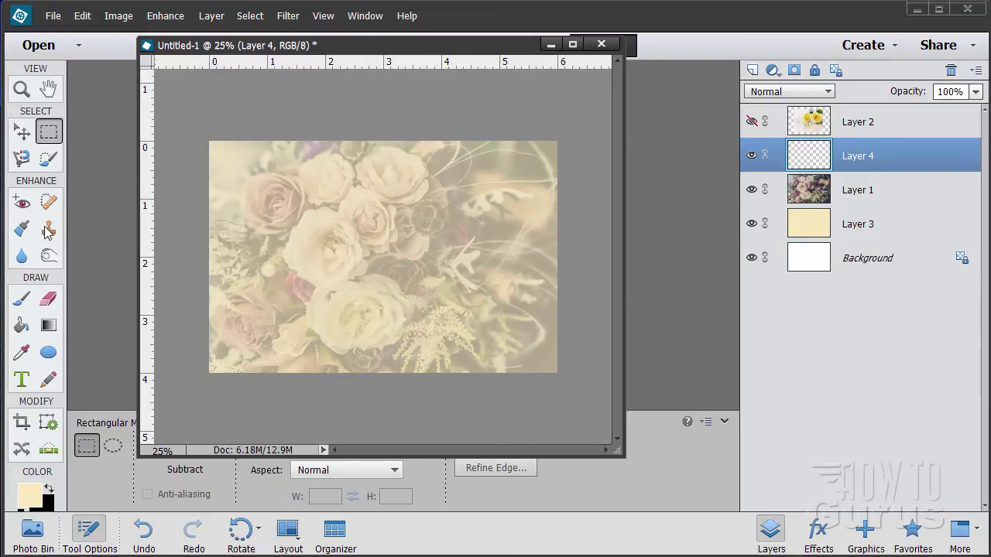
pyautogui.click(22, 326)
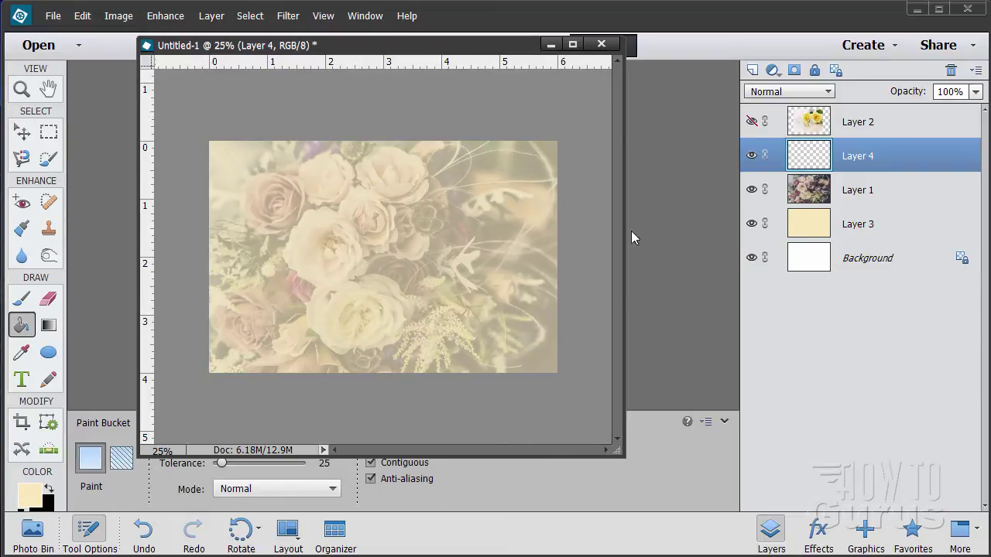
pyautogui.click(424, 281)
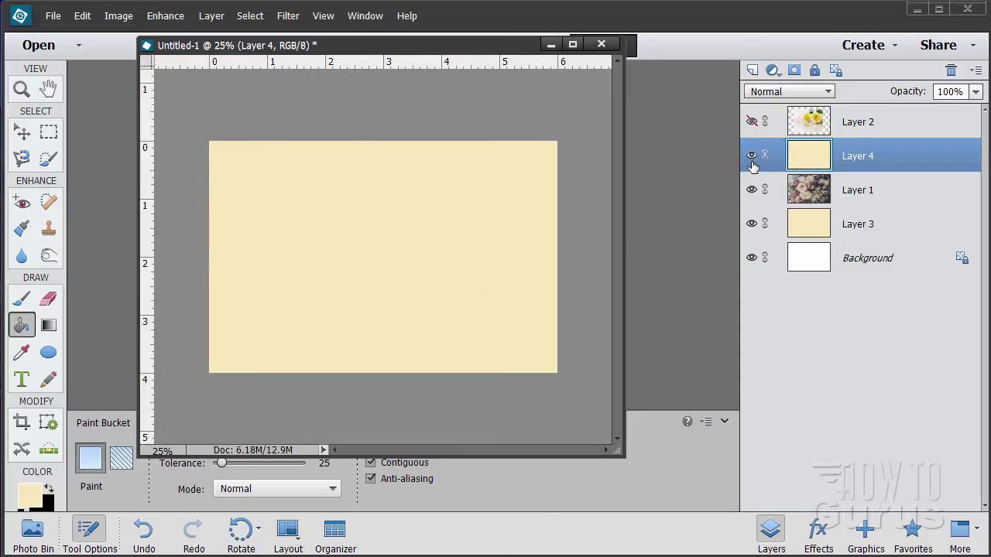
# Step: Trial-narrow the cream layer to about 3.5 in wide, then cancel the transform
pyautogui.click(22, 132)
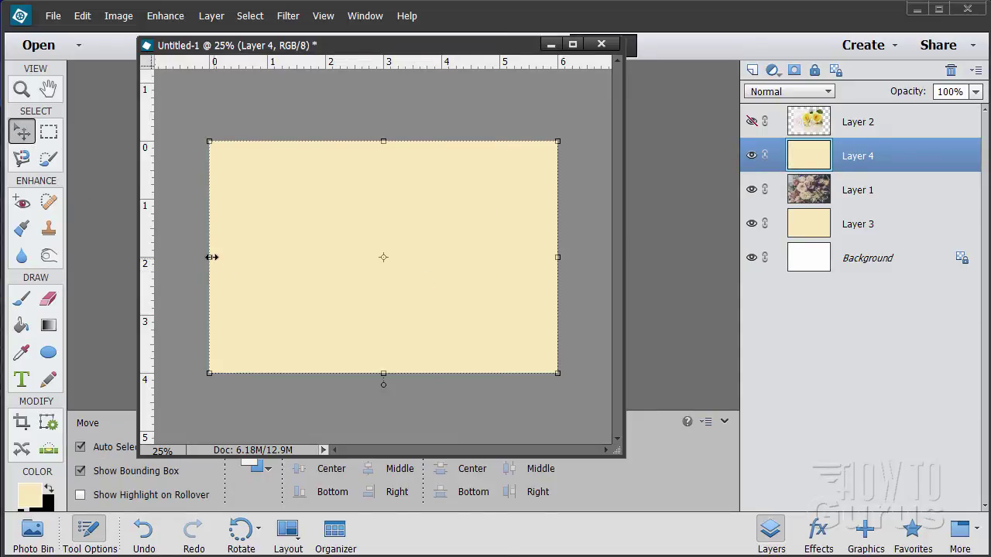
pyautogui.moveTo(212, 257); pyautogui.dragTo(256, 257)
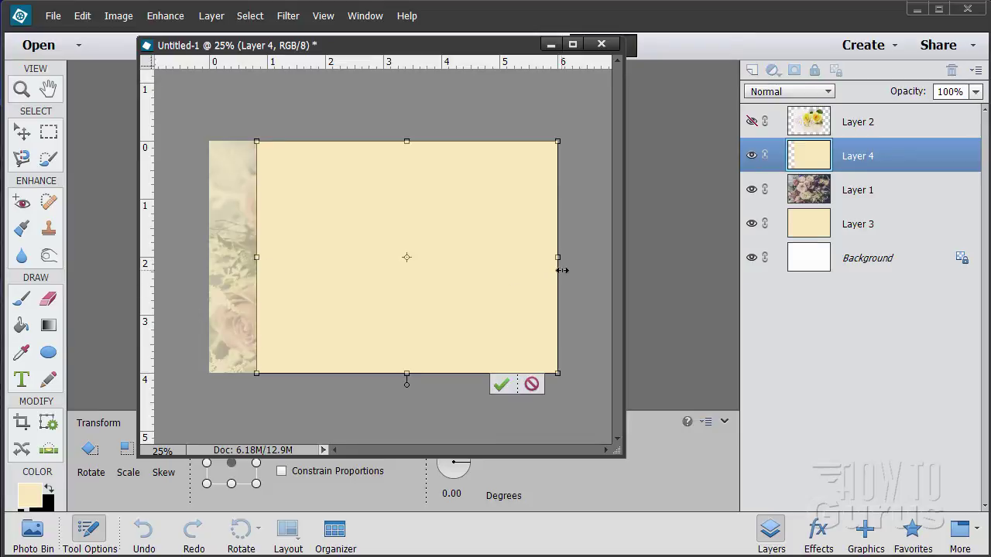
pyautogui.moveTo(562, 259); pyautogui.dragTo(486, 258)
pyautogui.moveTo(257, 257); pyautogui.dragTo(278, 258)
pyautogui.moveTo(486, 259); pyautogui.dragTo(478, 258)
pyautogui.moveTo(277, 257); pyautogui.dragTo(290, 256)
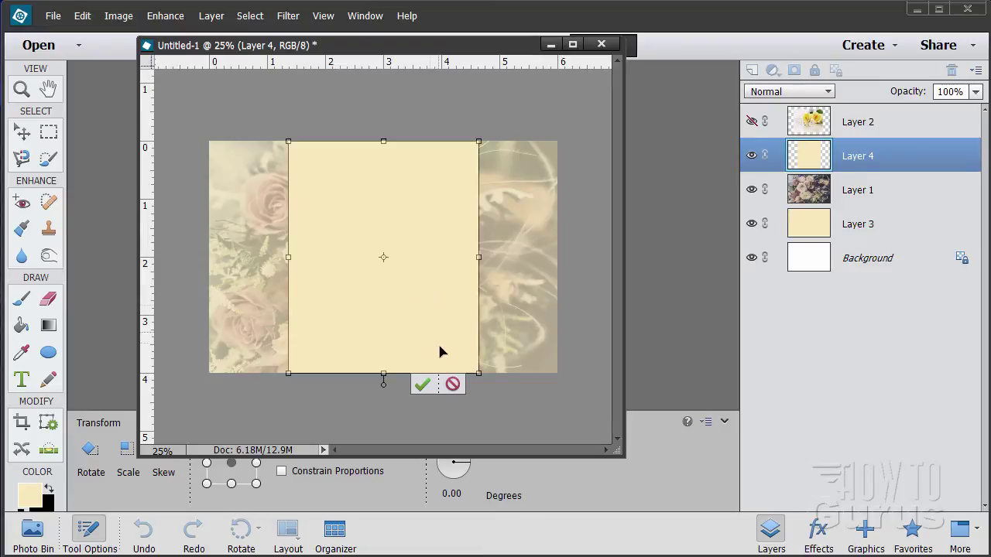
pyautogui.click(453, 384)
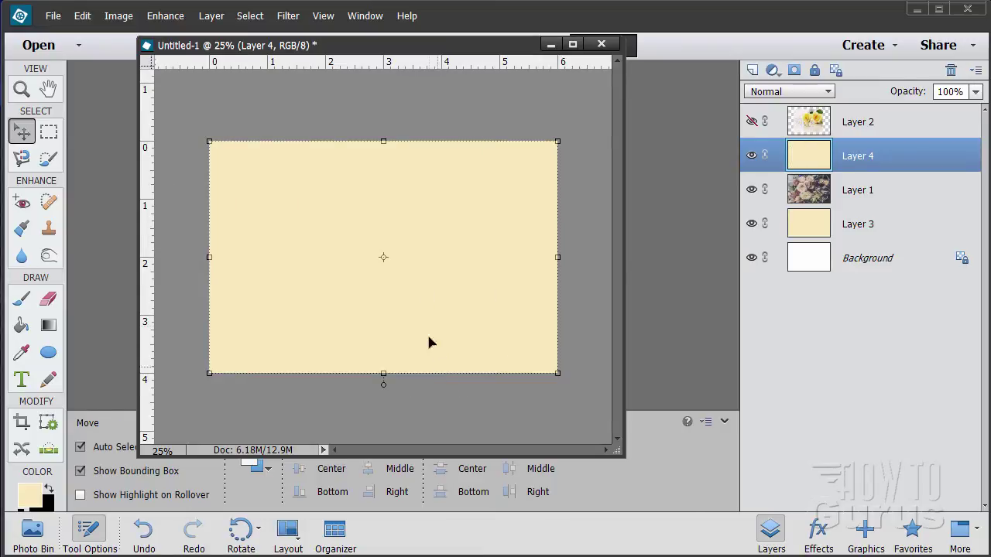
# Step: Hide Layer 4 and add vertical guides at about 1.5 and 4.25 inches
pyautogui.click(752, 157)
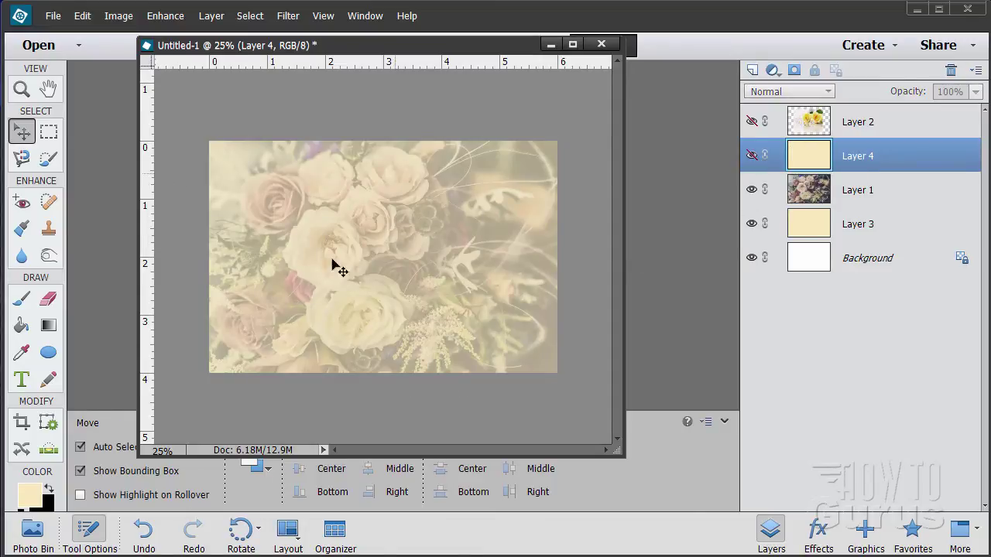
pyautogui.moveTo(150, 285); pyautogui.dragTo(380, 288)
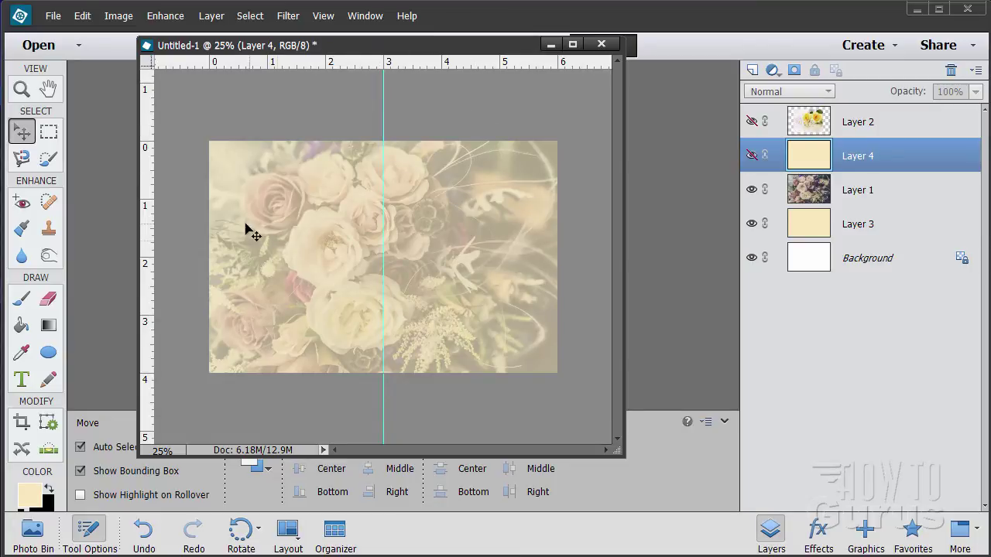
pyautogui.moveTo(153, 305); pyautogui.dragTo(298, 300)
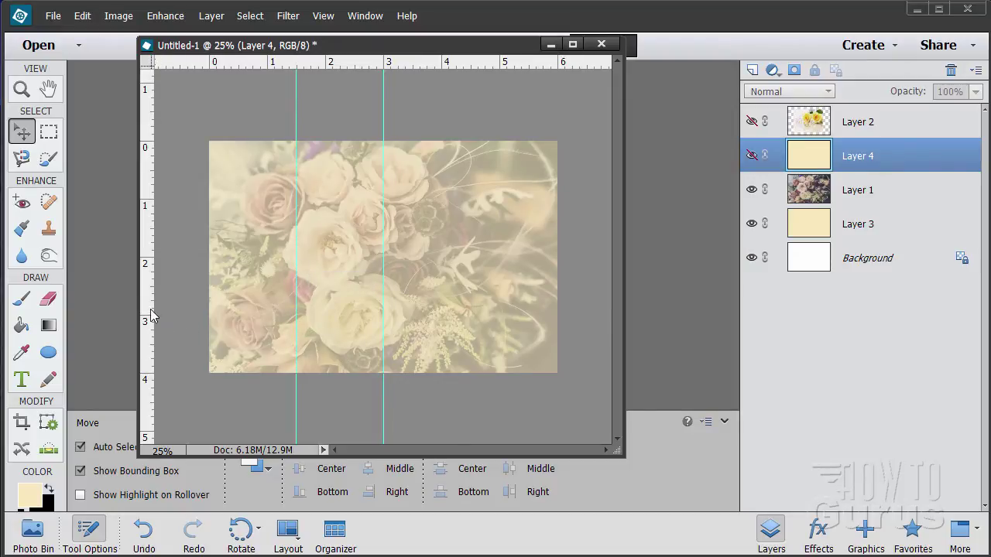
pyautogui.moveTo(155, 314); pyautogui.dragTo(473, 316)
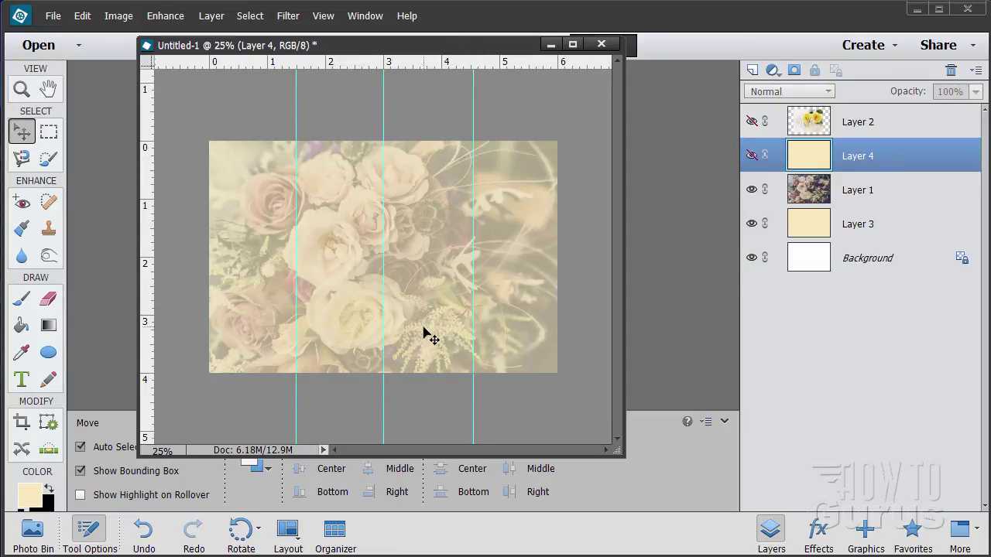
# Step: Show Layer 4 and narrow it between the two guides, committing the transform
pyautogui.click(751, 156)
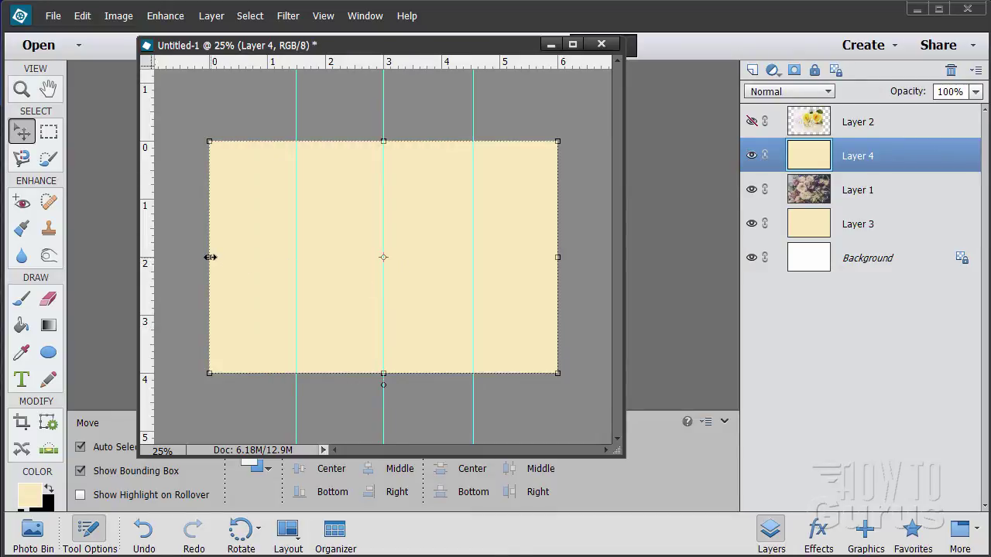
pyautogui.moveTo(210, 257); pyautogui.dragTo(295, 257)
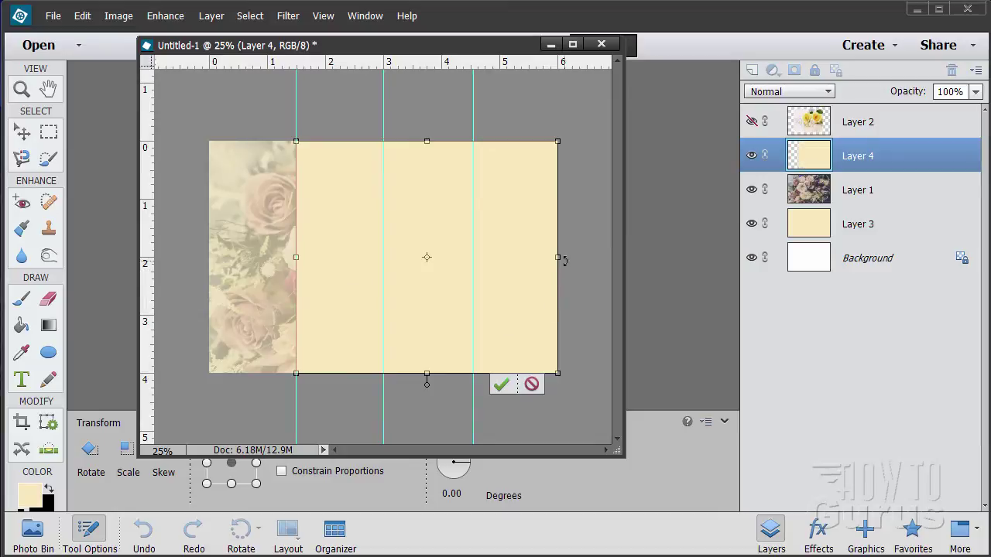
pyautogui.moveTo(557, 257); pyautogui.dragTo(472, 257)
pyautogui.click(417, 384)
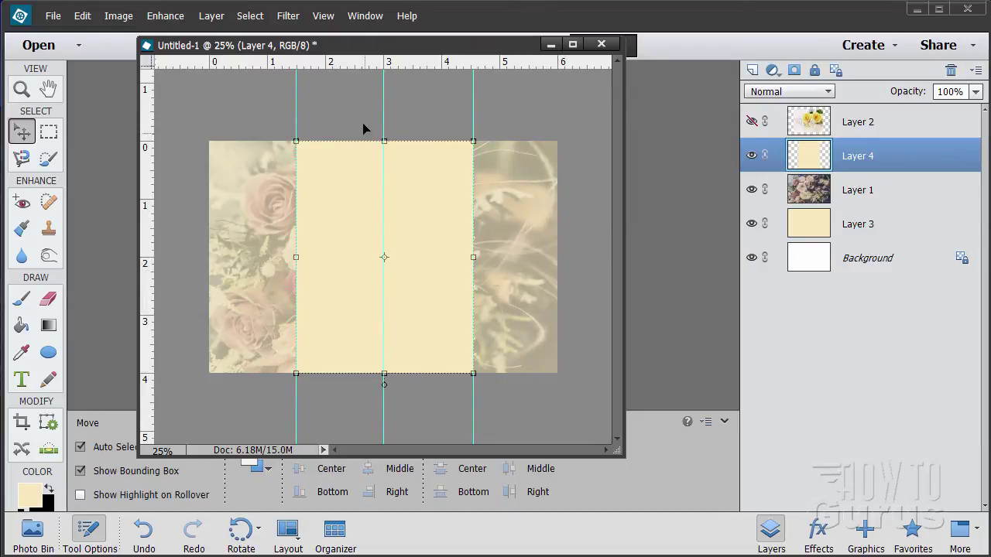
# Step: Hide the guides and select the cream Layer 4
pyautogui.click(321, 17)
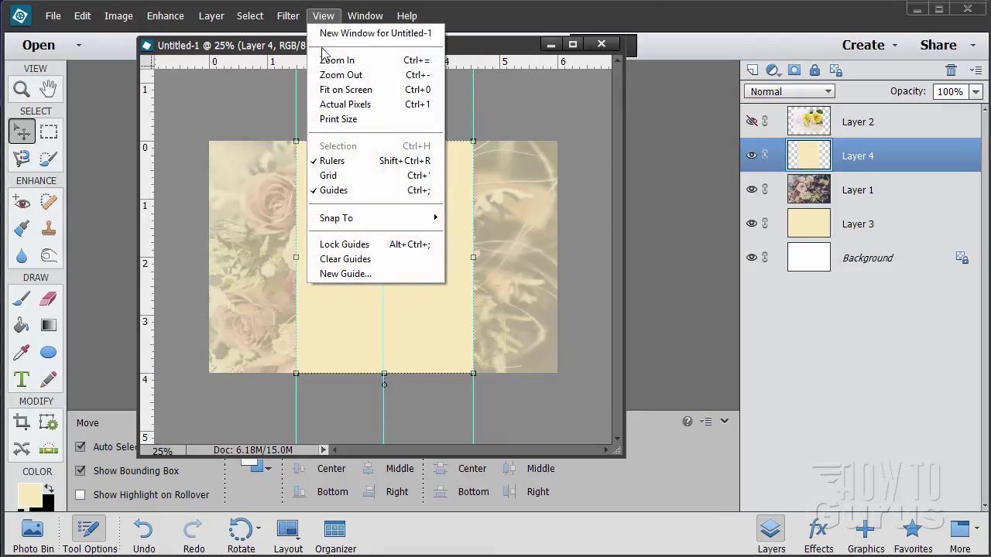
pyautogui.click(345, 191)
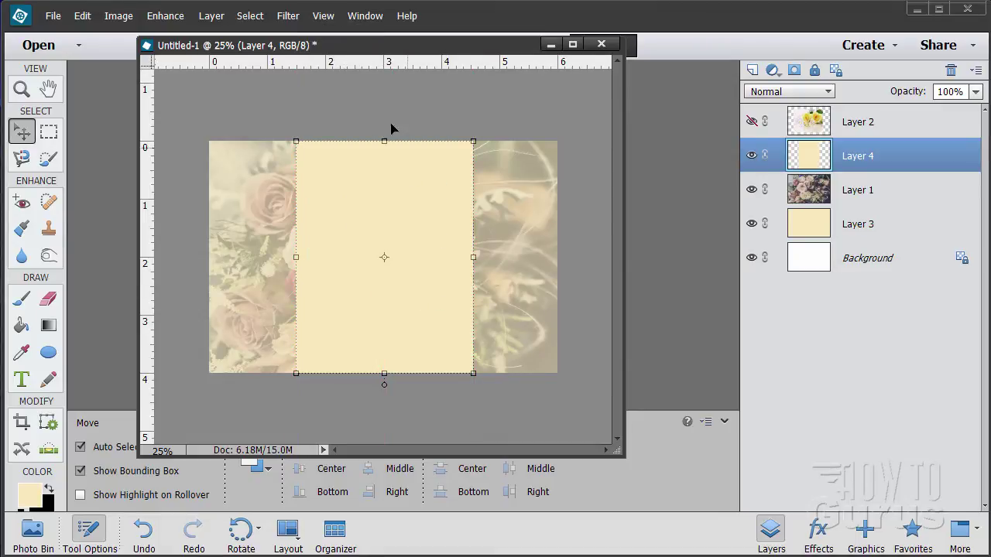
pyautogui.hotkey('alt', ',')
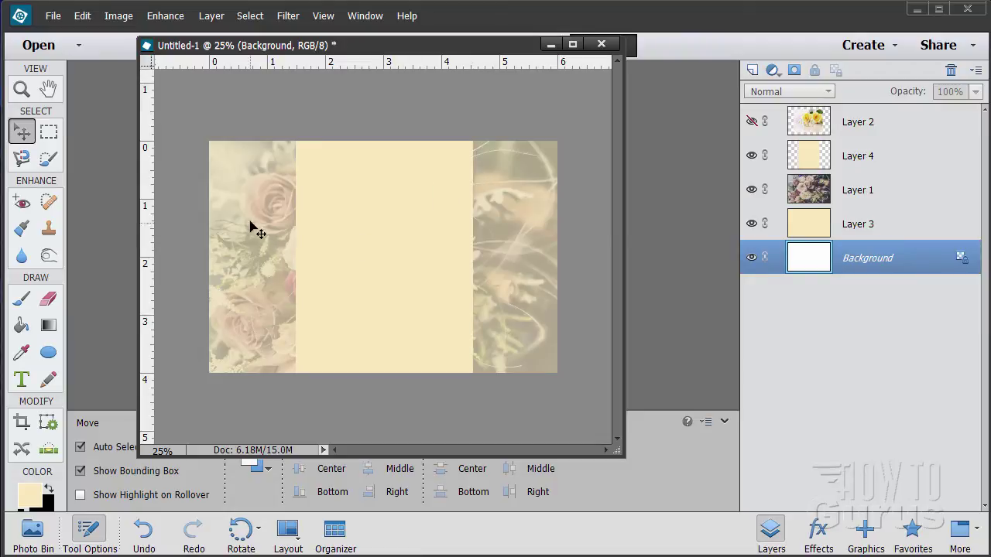
pyautogui.click(917, 163)
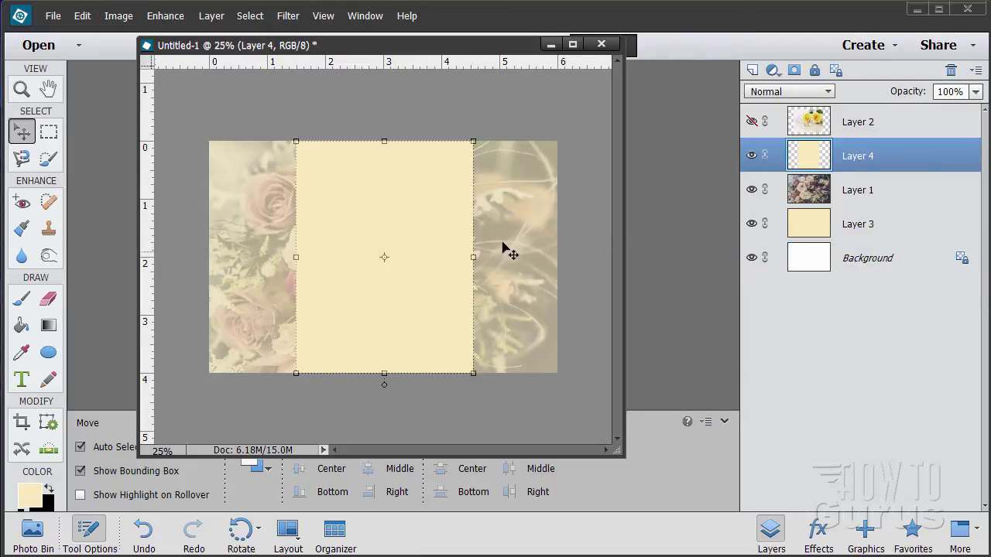
# Step: Apply a Gaussian Blur with a 50-pixel radius to Layer 4's cream panel
pyautogui.click(286, 17)
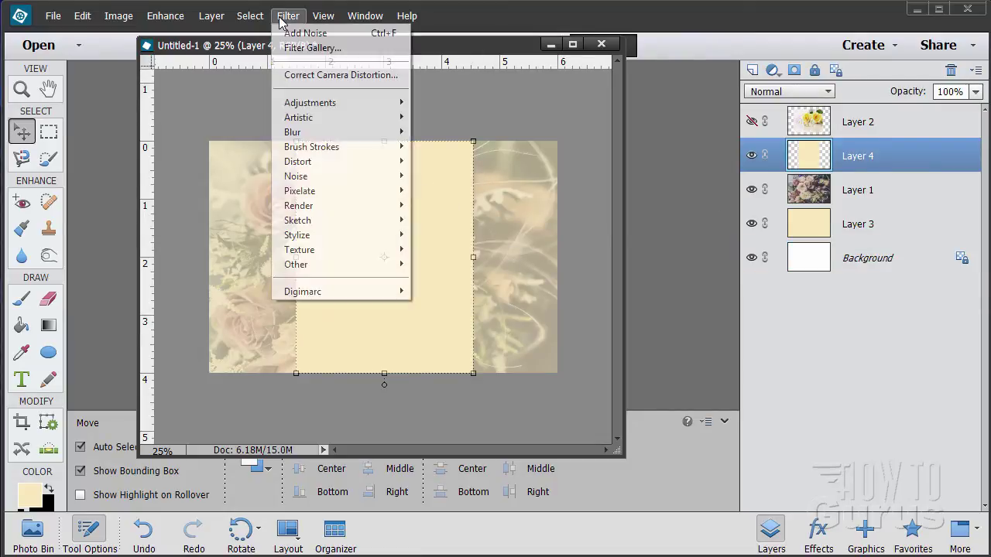
pyautogui.moveTo(324, 134)
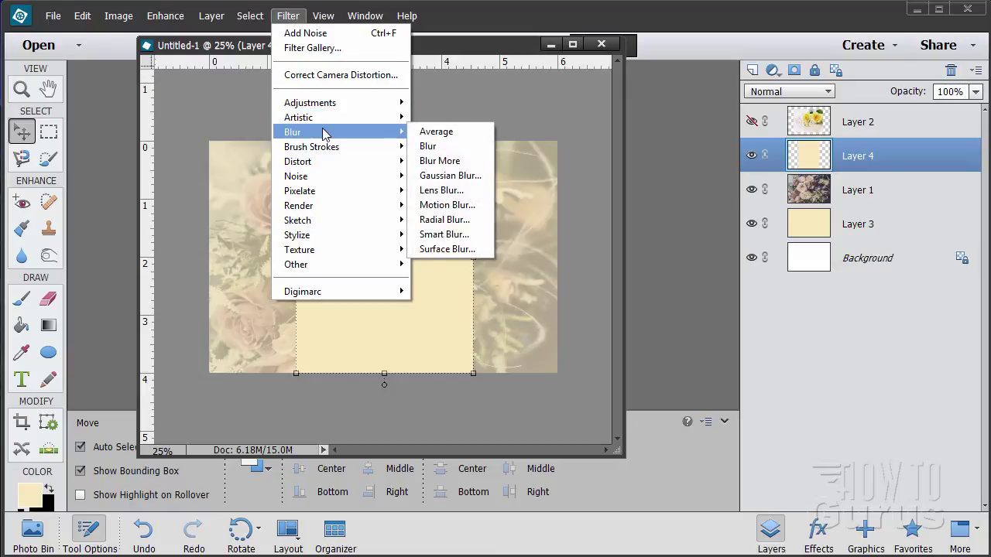
pyautogui.click(450, 176)
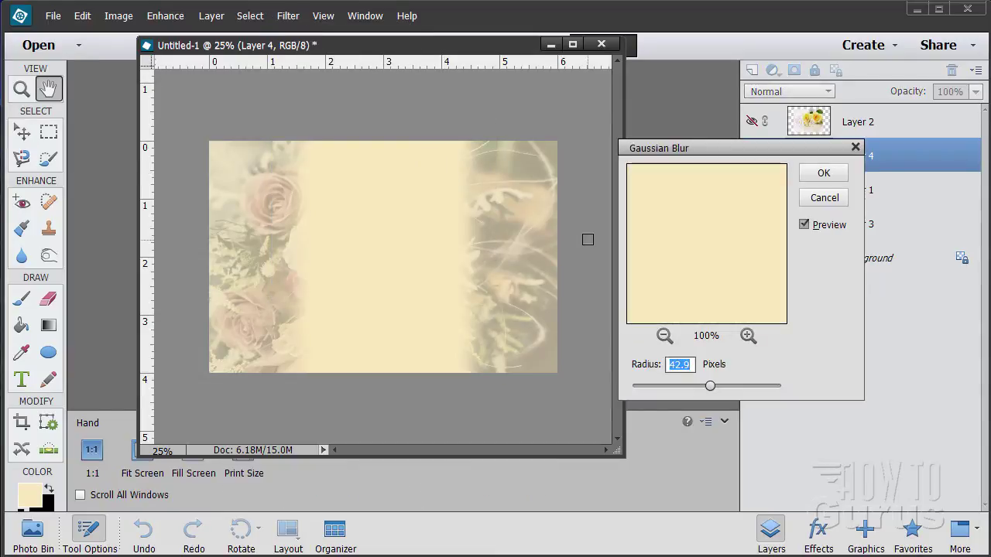
pyautogui.moveTo(661, 148); pyautogui.dragTo(636, 173)
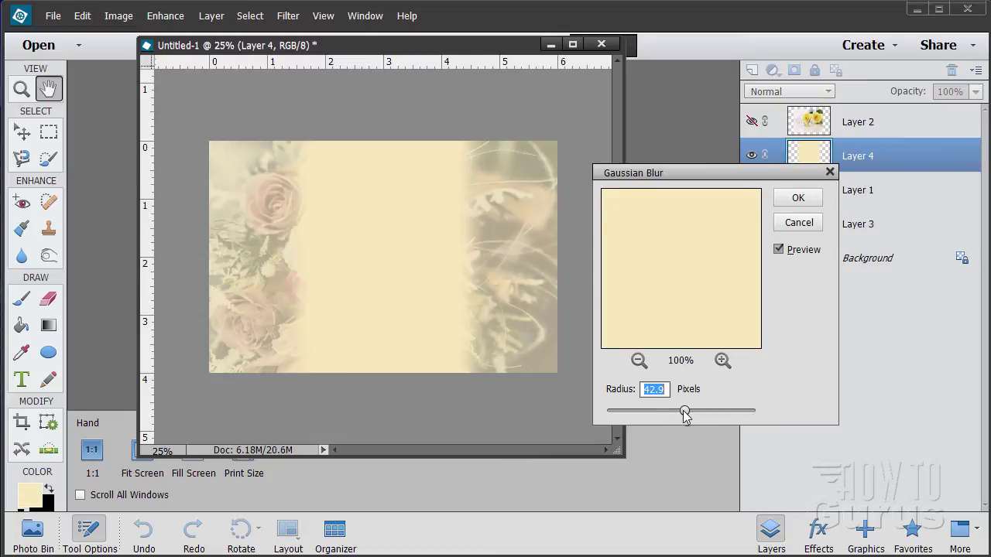
pyautogui.click(658, 391)
pyautogui.moveTo(686, 411)
pyautogui.mouseDown()
pyautogui.moveTo(608, 413)
pyautogui.moveTo(689, 412)
pyautogui.mouseUp()
pyautogui.write('50')
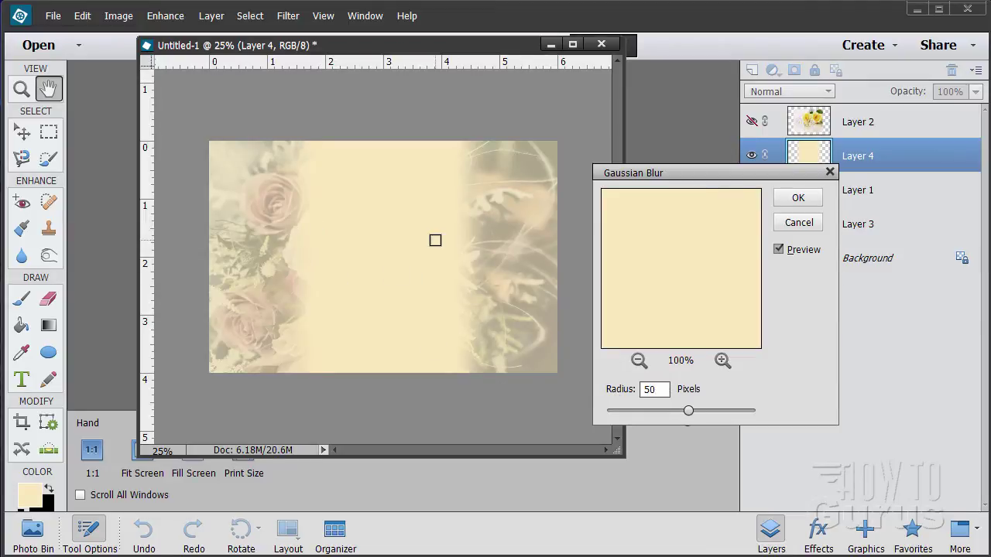
pyautogui.click(777, 249)
pyautogui.click(778, 250)
pyautogui.click(778, 250)
pyautogui.click(778, 250)
pyautogui.click(778, 250)
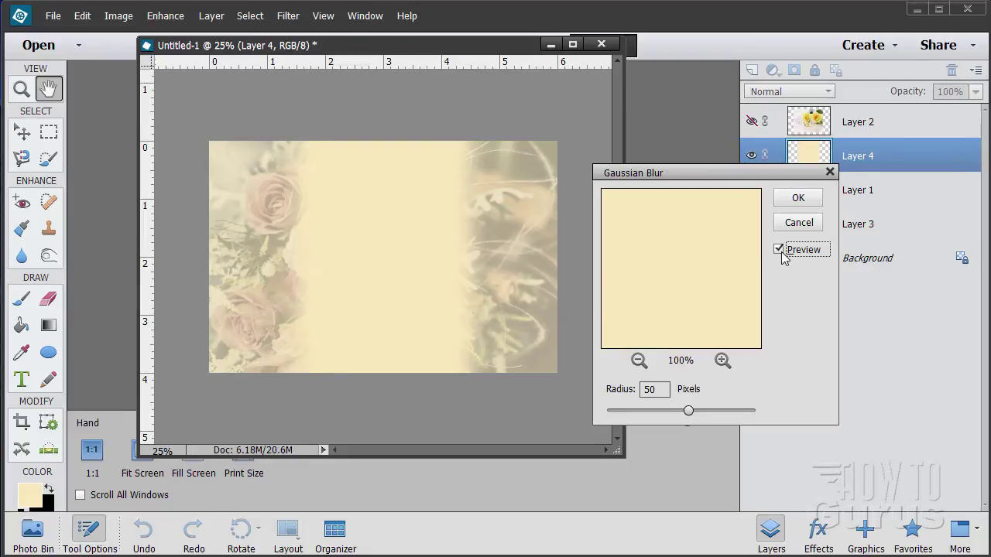
pyautogui.click(778, 250)
pyautogui.click(778, 250)
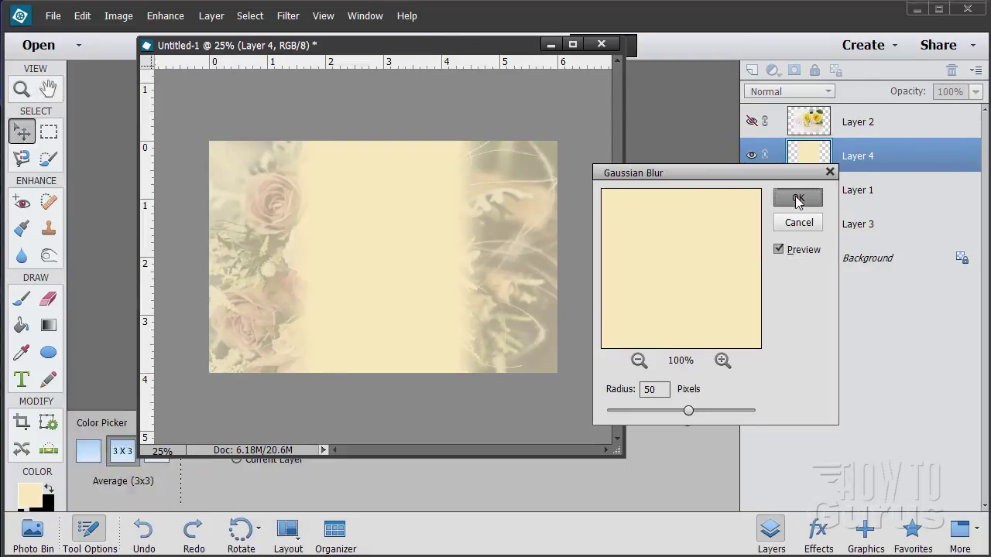
pyautogui.click(797, 198)
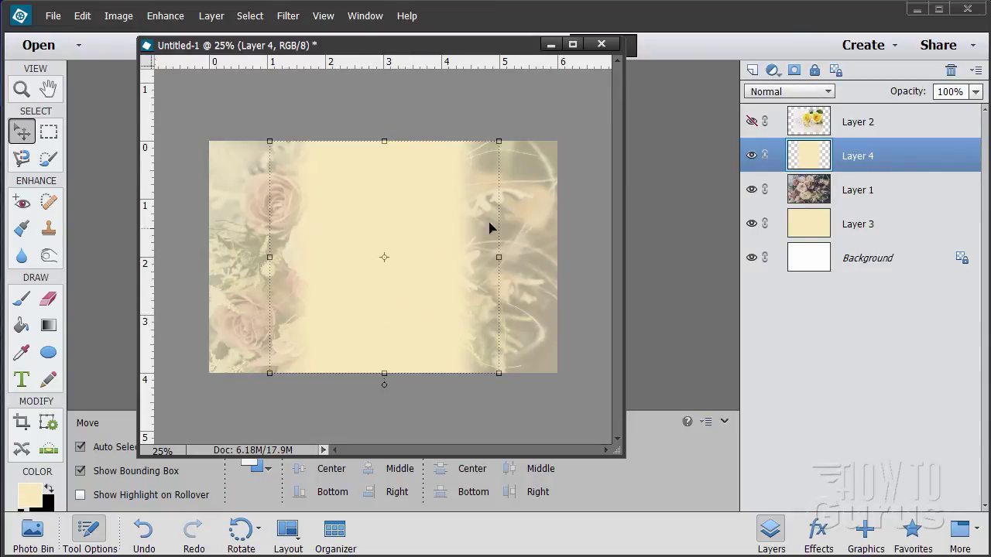
# Step: Show Layer 2's rings-and-roses photo and shift it slightly over the centre
pyautogui.click(751, 122)
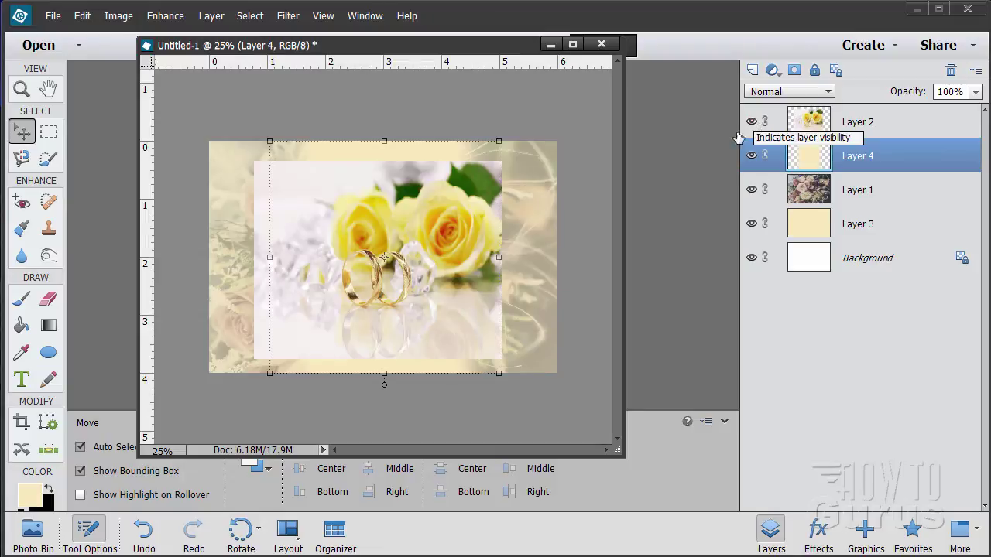
pyautogui.moveTo(437, 267)
pyautogui.mouseDown()
pyautogui.moveTo(430, 278)
pyautogui.moveTo(440, 258)
pyautogui.mouseUp()
pyautogui.moveTo(378, 278); pyautogui.dragTo(378, 276)
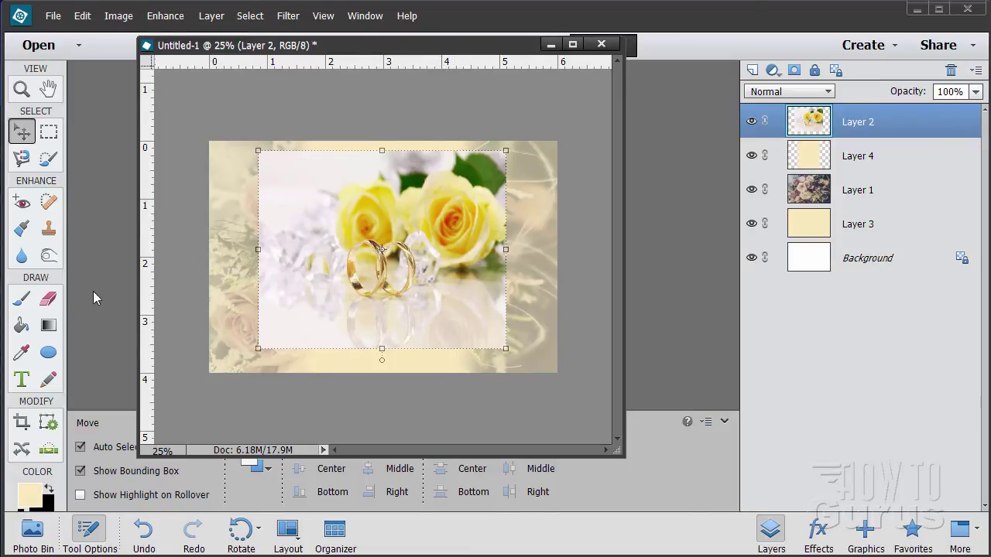
# Step: Set up the Eraser with the 200 px soft round brush
pyautogui.click(49, 299)
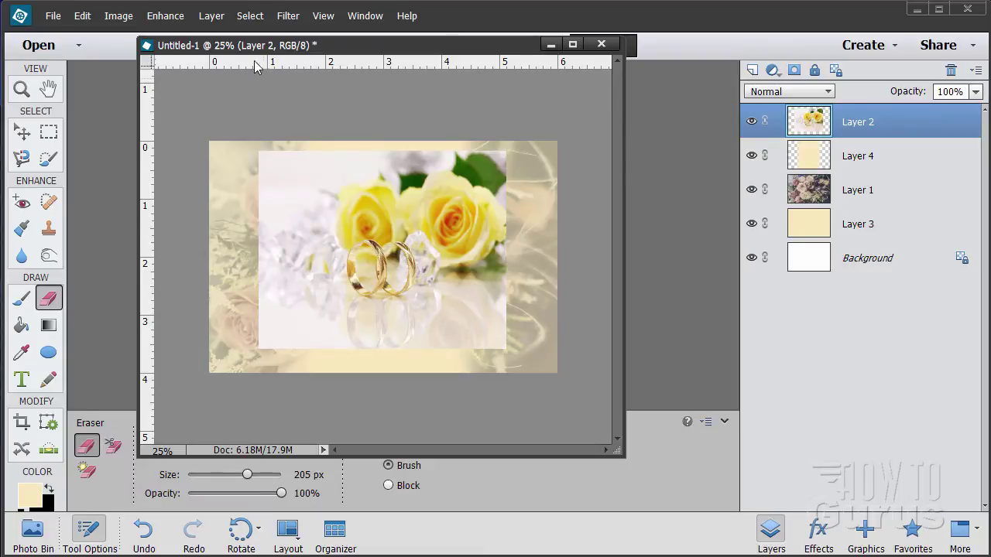
pyautogui.moveTo(248, 45); pyautogui.dragTo(495, 54)
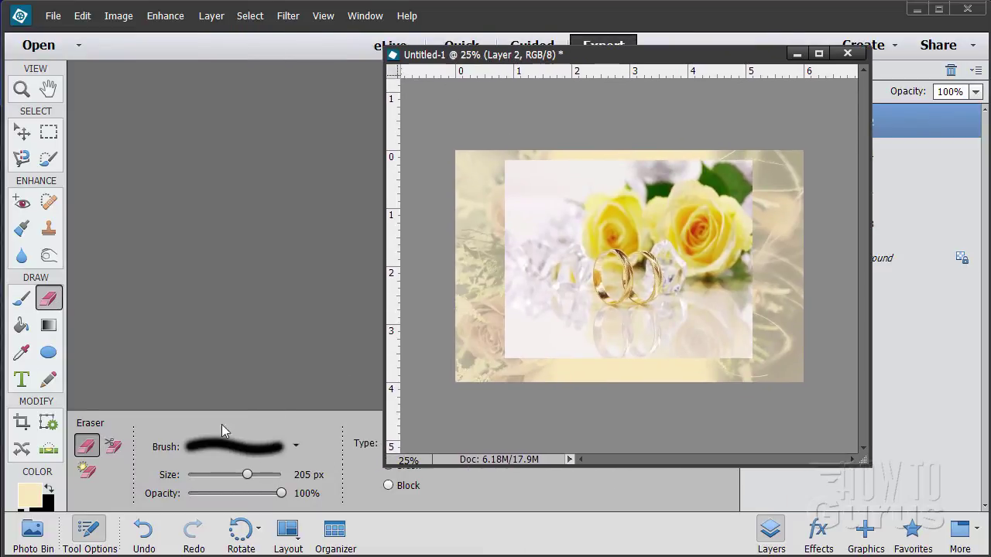
pyautogui.click(296, 449)
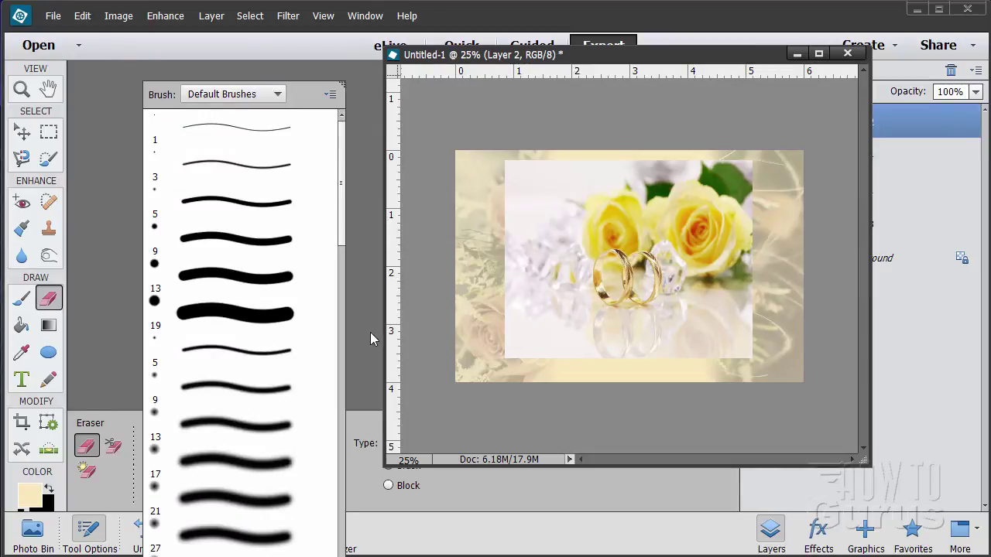
pyautogui.click(341, 332)
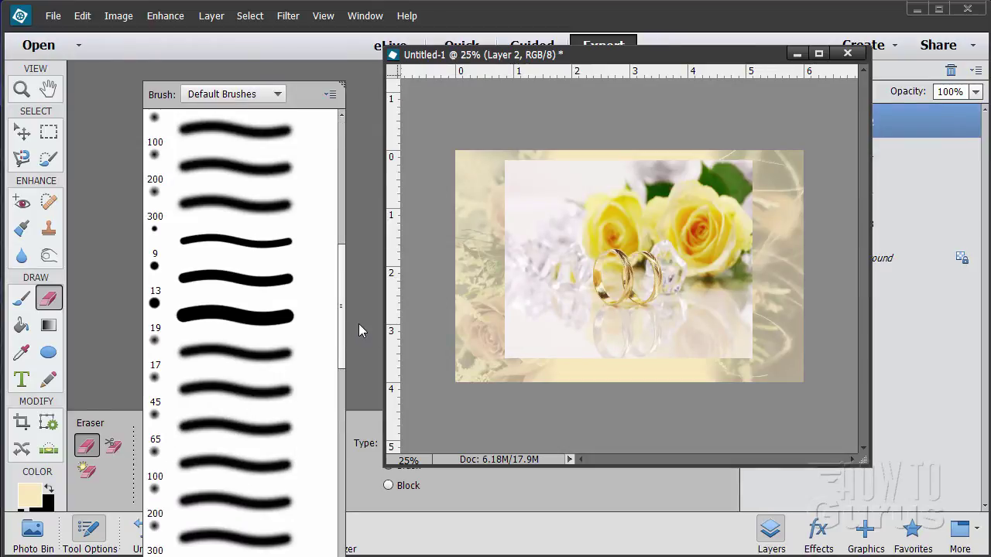
pyautogui.click(204, 503)
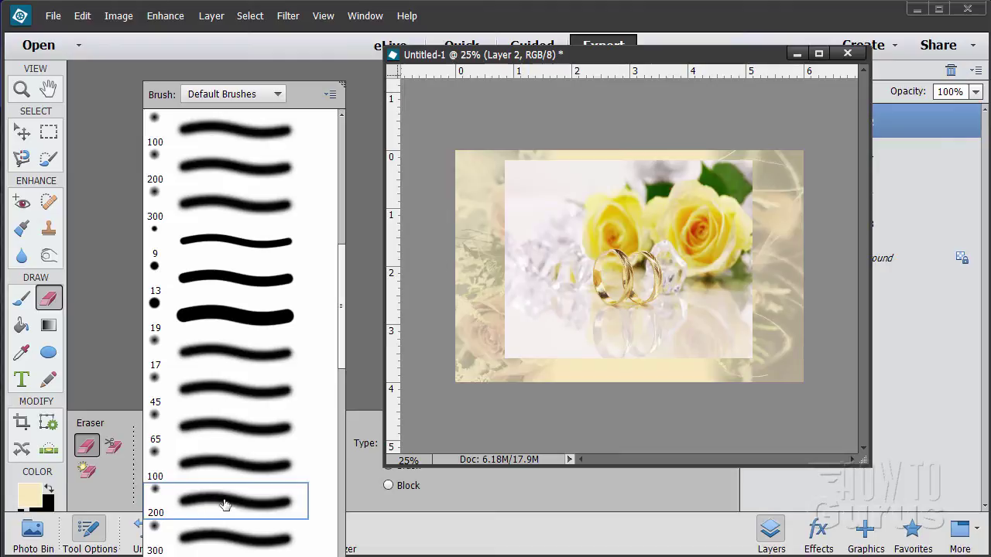
pyautogui.click(358, 375)
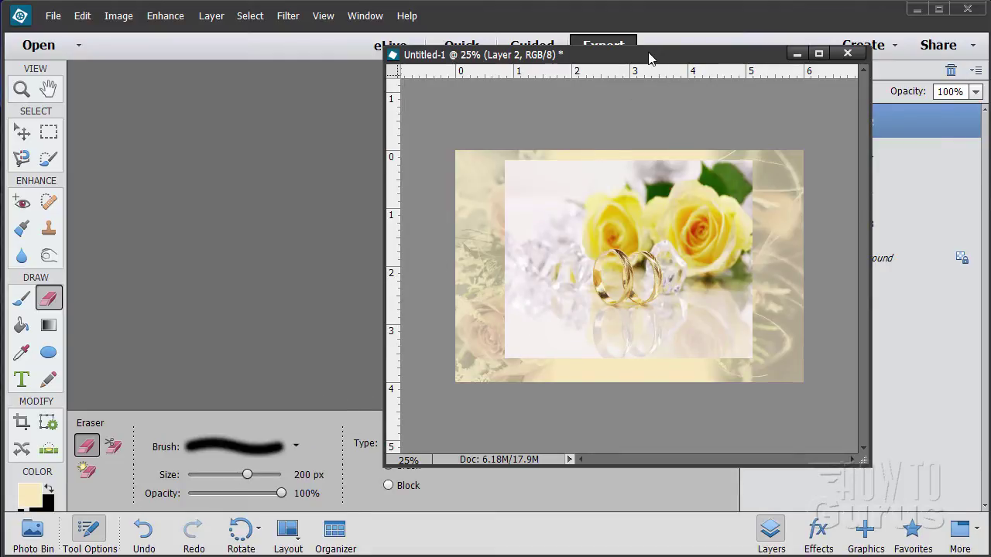
pyautogui.moveTo(650, 58); pyautogui.dragTo(397, 49)
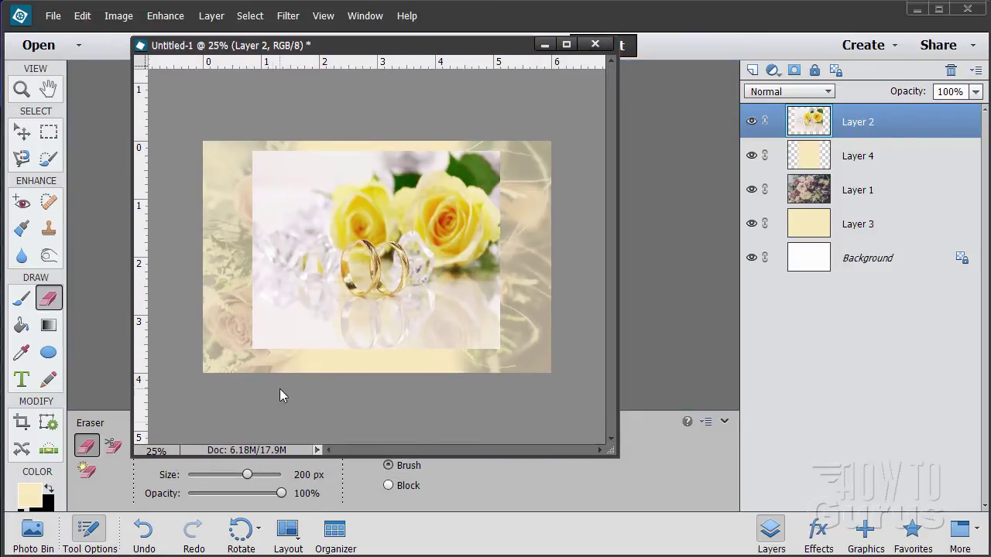
# Step: Erase the rings photo's lower-left and top edges softly, then nudge it into centre
pyautogui.moveTo(243, 316)
pyautogui.mouseDown()
pyautogui.moveTo(296, 354)
pyautogui.moveTo(271, 335)
pyautogui.moveTo(273, 299)
pyautogui.moveTo(298, 321)
pyautogui.moveTo(278, 285)
pyautogui.moveTo(287, 250)
pyautogui.moveTo(273, 243)
pyautogui.moveTo(310, 189)
pyautogui.moveTo(318, 155)
pyautogui.moveTo(292, 151)
pyautogui.moveTo(242, 172)
pyautogui.moveTo(400, 147)
pyautogui.mouseUp()
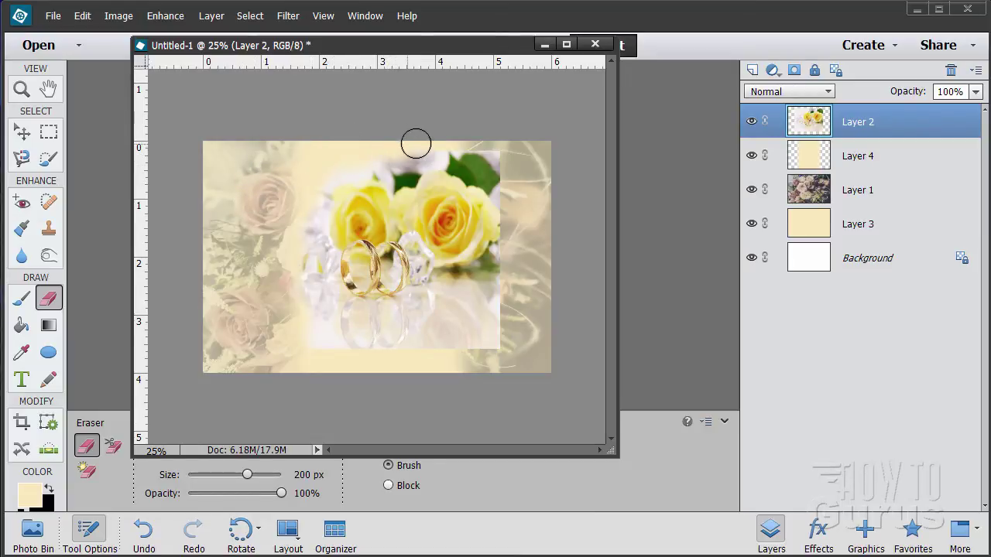
pyautogui.moveTo(417, 147)
pyautogui.mouseDown()
pyautogui.moveTo(502, 152)
pyautogui.moveTo(503, 171)
pyautogui.moveTo(443, 148)
pyautogui.moveTo(387, 144)
pyautogui.moveTo(345, 161)
pyautogui.moveTo(303, 206)
pyautogui.moveTo(299, 274)
pyautogui.moveTo(315, 313)
pyautogui.moveTo(312, 347)
pyautogui.moveTo(327, 362)
pyautogui.moveTo(412, 366)
pyautogui.moveTo(458, 343)
pyautogui.moveTo(489, 343)
pyautogui.moveTo(471, 323)
pyautogui.moveTo(503, 277)
pyautogui.moveTo(503, 179)
pyautogui.moveTo(504, 219)
pyautogui.moveTo(495, 225)
pyautogui.moveTo(469, 177)
pyautogui.moveTo(500, 212)
pyautogui.moveTo(439, 338)
pyautogui.mouseUp()
pyautogui.click(22, 132)
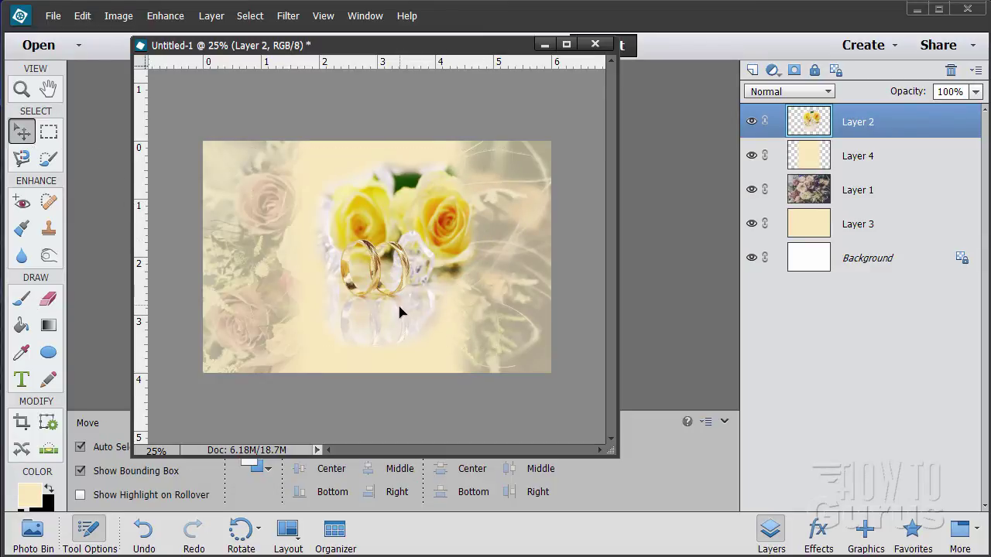
pyautogui.moveTo(399, 307)
pyautogui.mouseDown()
pyautogui.moveTo(376, 312)
pyautogui.moveTo(400, 309)
pyautogui.mouseUp()
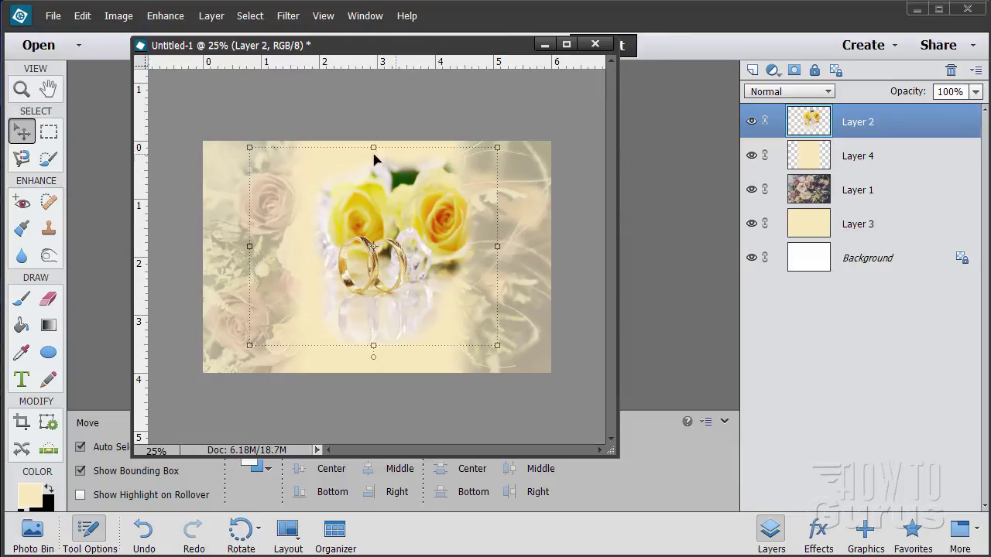
pyautogui.click(562, 272)
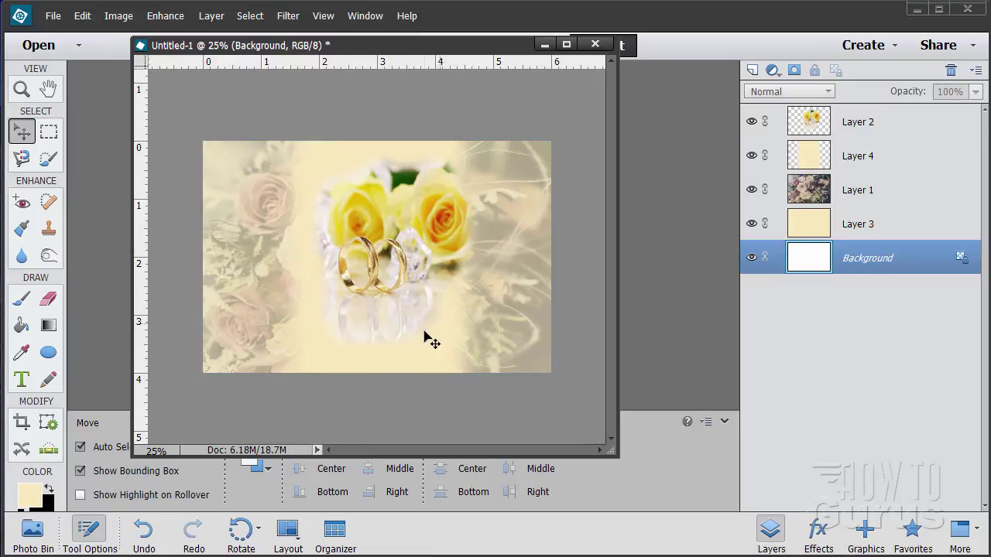
# Step: Set Layer 2's blend mode to Luminosity
pyautogui.click(888, 132)
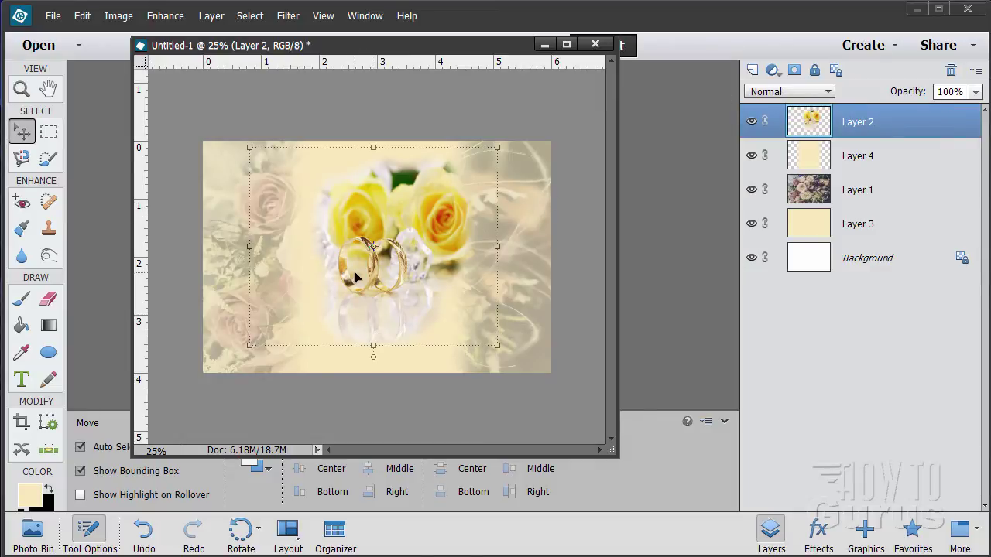
pyautogui.click(790, 92)
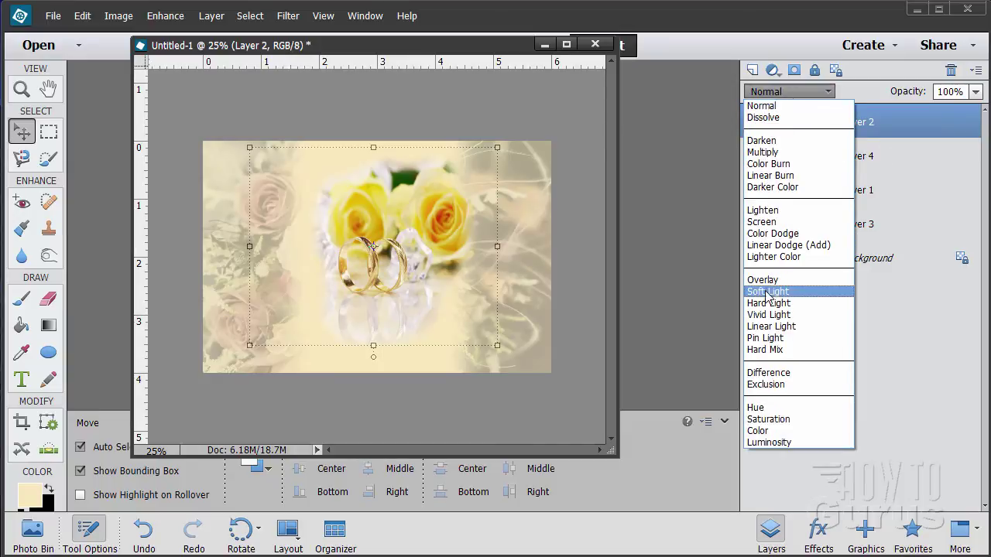
pyautogui.click(794, 445)
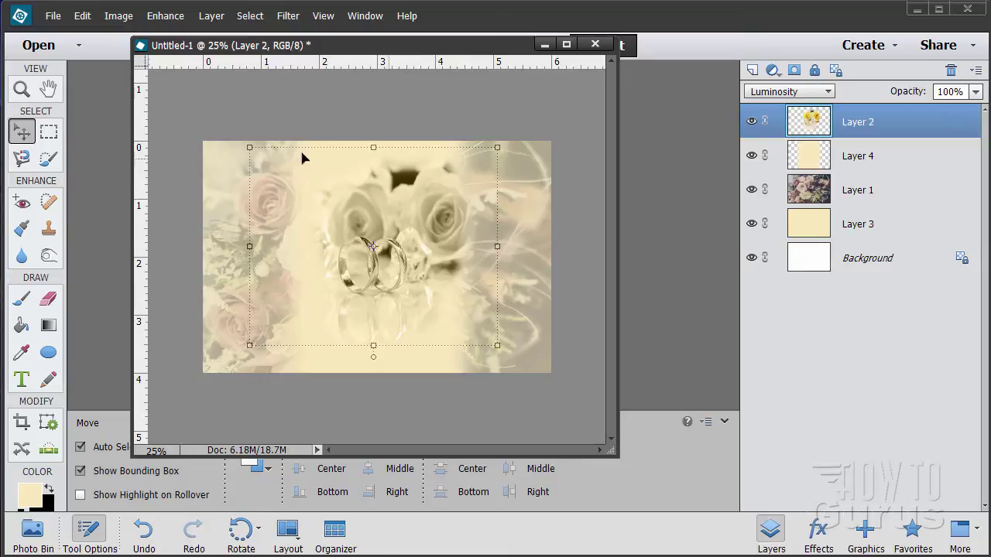
# Step: Erase the dark patches right of the rings and above the roses on Layer 2
pyautogui.click(47, 301)
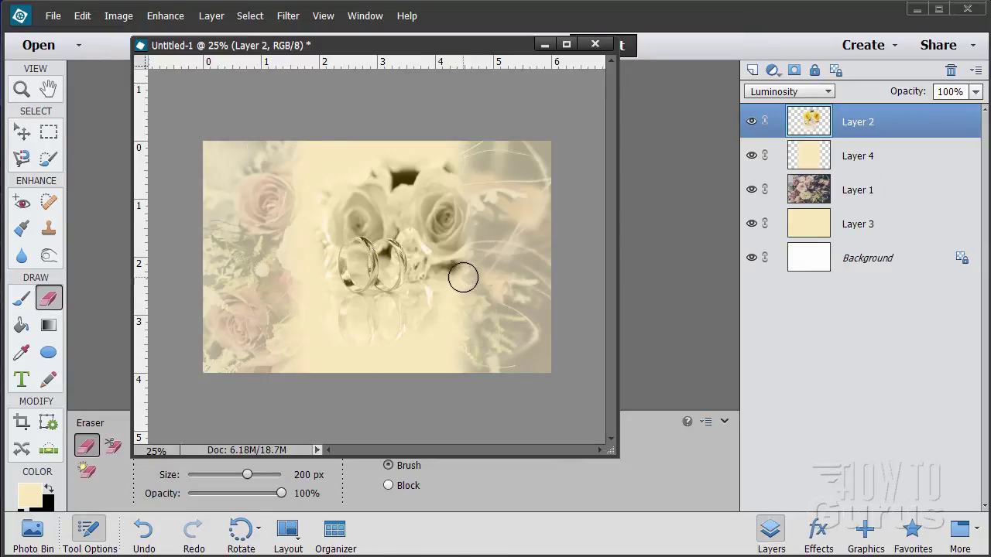
pyautogui.moveTo(445, 275)
pyautogui.mouseDown()
pyautogui.moveTo(457, 270)
pyautogui.moveTo(435, 276)
pyautogui.moveTo(431, 268)
pyautogui.mouseUp()
pyautogui.moveTo(466, 197)
pyautogui.mouseDown()
pyautogui.moveTo(451, 167)
pyautogui.moveTo(414, 163)
pyautogui.moveTo(400, 182)
pyautogui.moveTo(411, 172)
pyautogui.moveTo(368, 168)
pyautogui.moveTo(467, 173)
pyautogui.moveTo(465, 205)
pyautogui.moveTo(435, 264)
pyautogui.moveTo(463, 209)
pyautogui.moveTo(448, 195)
pyautogui.moveTo(445, 233)
pyautogui.moveTo(439, 200)
pyautogui.moveTo(419, 179)
pyautogui.moveTo(456, 228)
pyautogui.moveTo(441, 247)
pyautogui.moveTo(458, 264)
pyautogui.moveTo(452, 302)
pyautogui.moveTo(463, 228)
pyautogui.moveTo(349, 174)
pyautogui.moveTo(325, 180)
pyautogui.moveTo(311, 201)
pyautogui.moveTo(316, 188)
pyautogui.moveTo(291, 258)
pyautogui.moveTo(303, 232)
pyautogui.mouseUp()
pyautogui.click(23, 137)
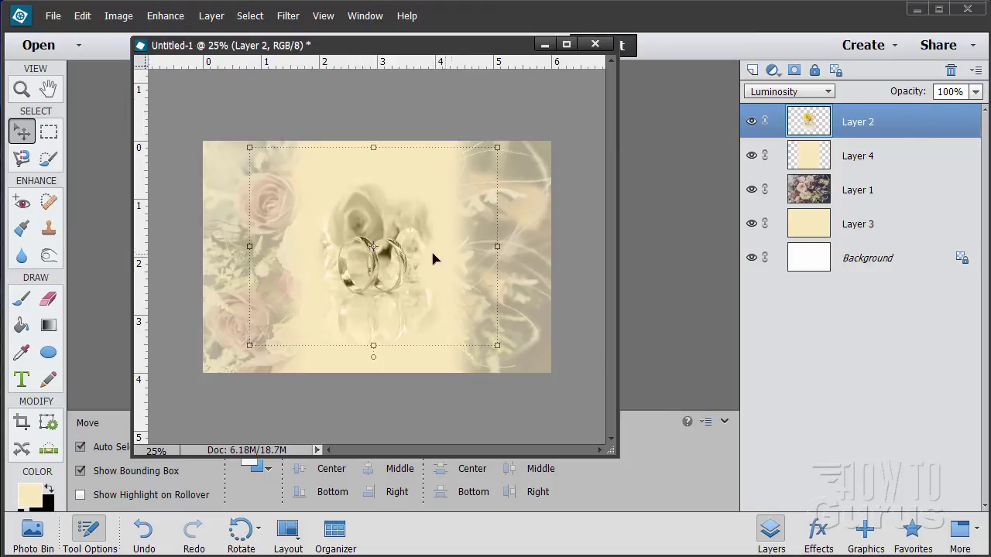
# Step: Lower Layer 2's opacity to 24%, then select the Background layer to preview
pyautogui.click(976, 91)
pyautogui.moveTo(976, 110); pyautogui.dragTo(920, 113)
pyautogui.click(959, 91)
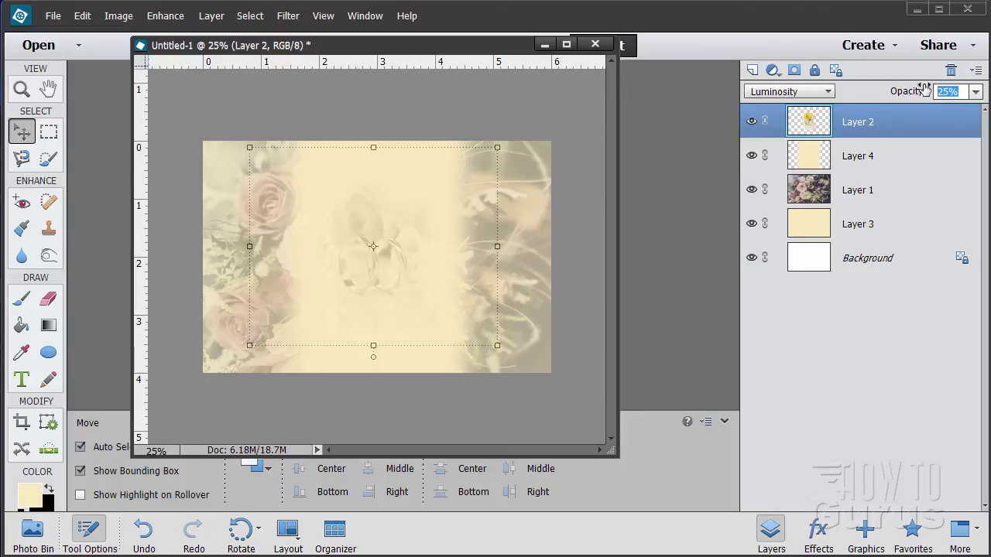
pyautogui.write('24')
pyautogui.press('Return')
pyautogui.click(870, 259)
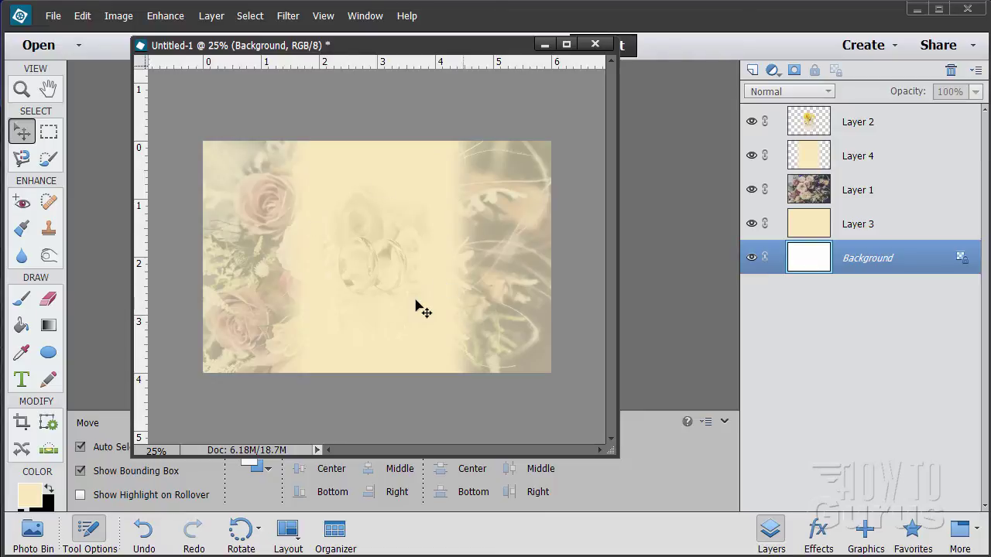
# Step: Make black the foreground colour and pick the Horizontal Type tool with centred alignment
pyautogui.click(897, 128)
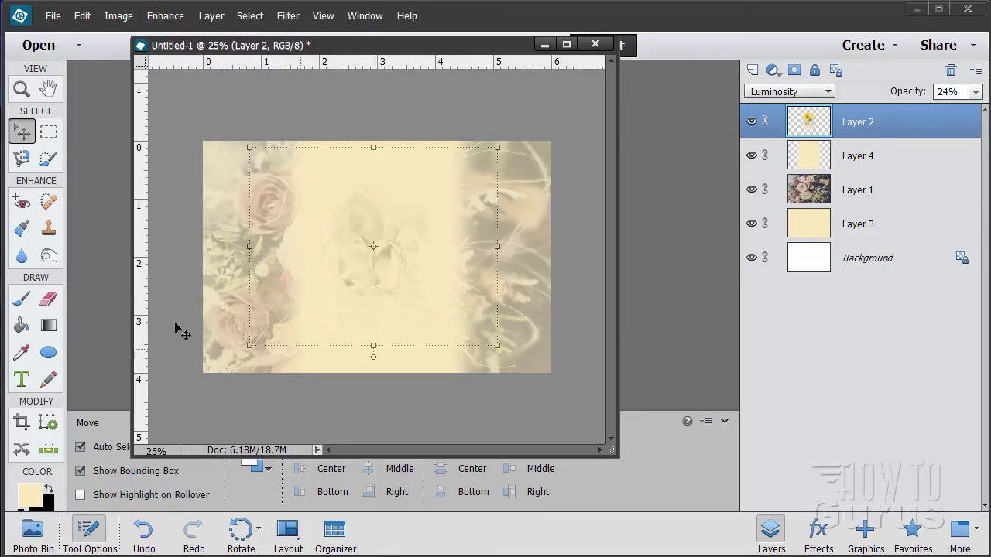
pyautogui.click(48, 495)
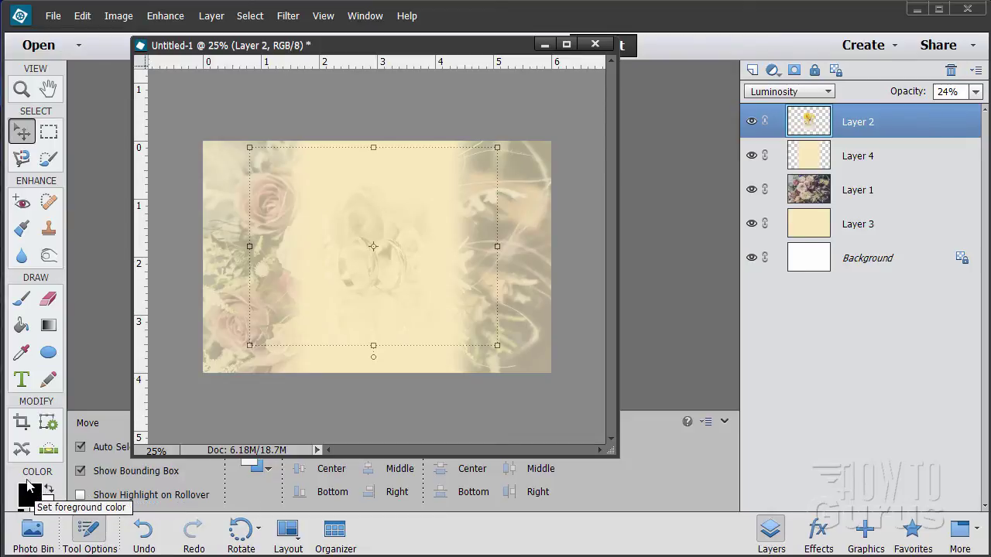
pyautogui.click(22, 377)
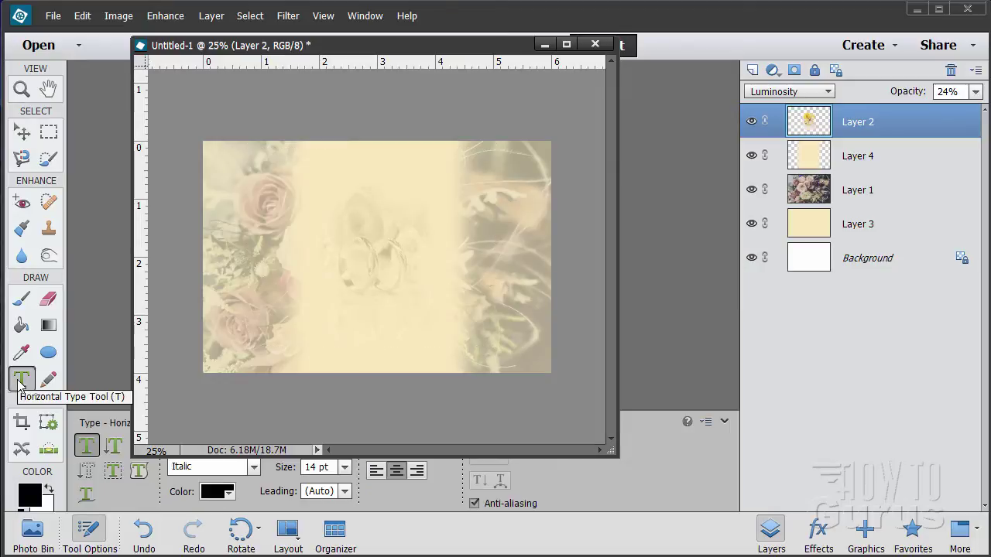
pyautogui.moveTo(341, 49); pyautogui.dragTo(518, 23)
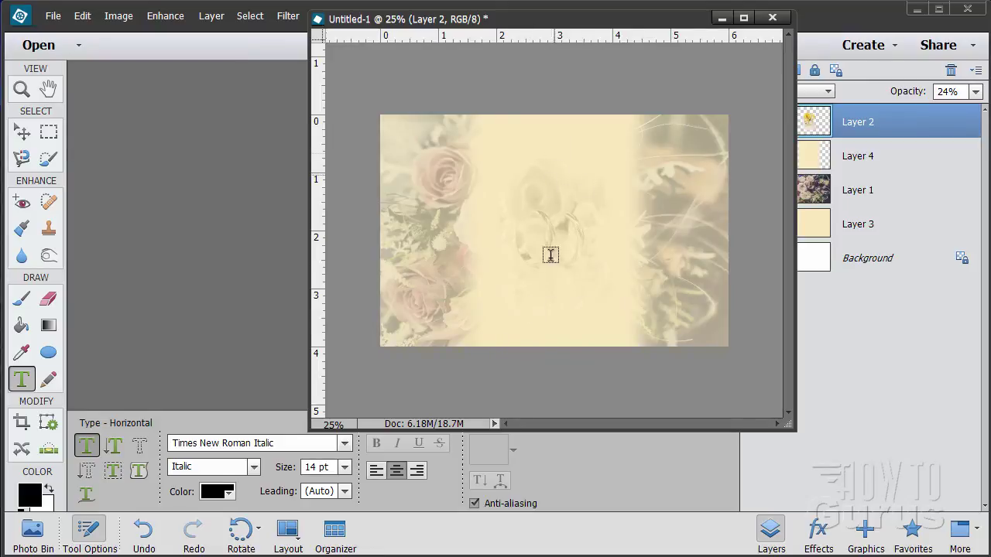
pyautogui.click(391, 470)
# Step: Set the type font to Vivaldi Italic at 30 pt
pyautogui.click(345, 443)
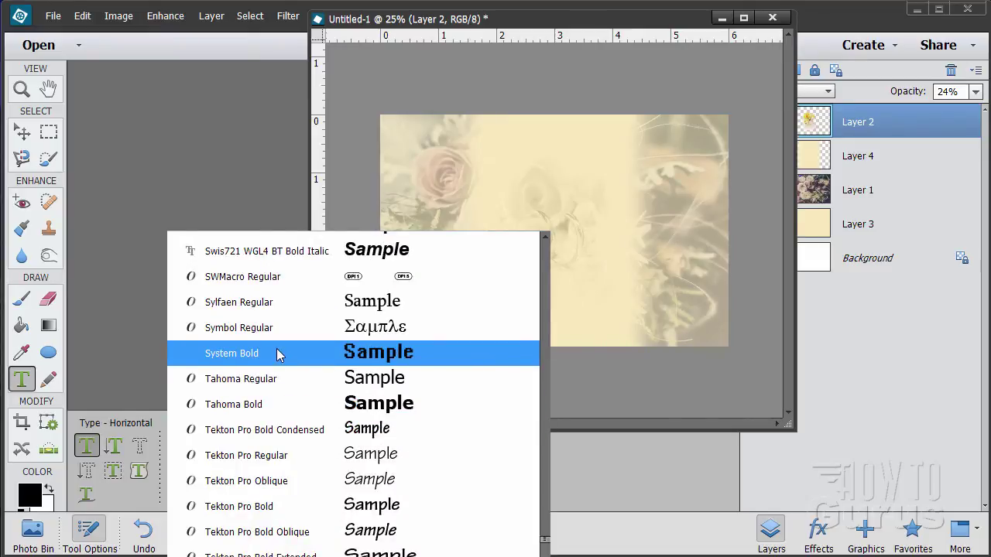
pyautogui.scroll(-4, 267, 356)
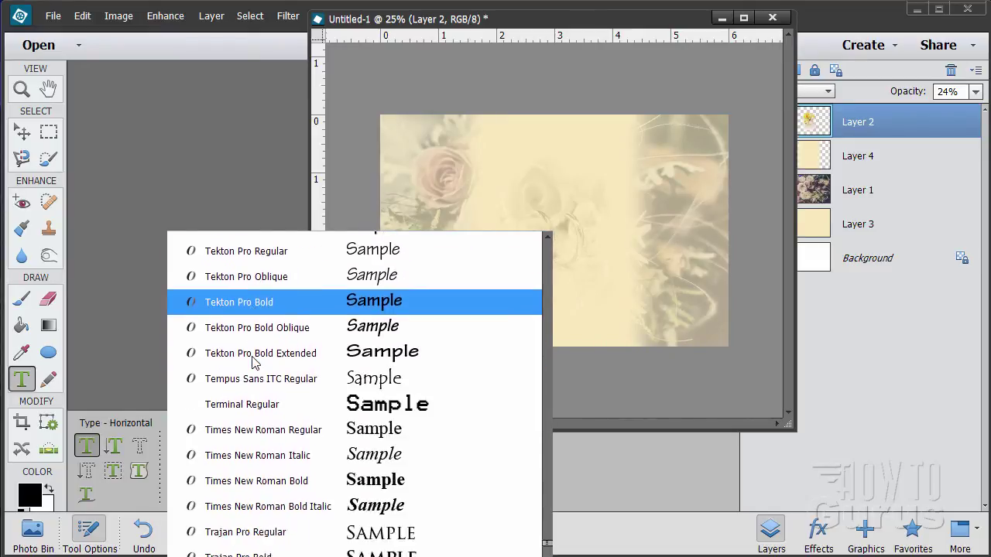
pyautogui.scroll(-5, 255, 363)
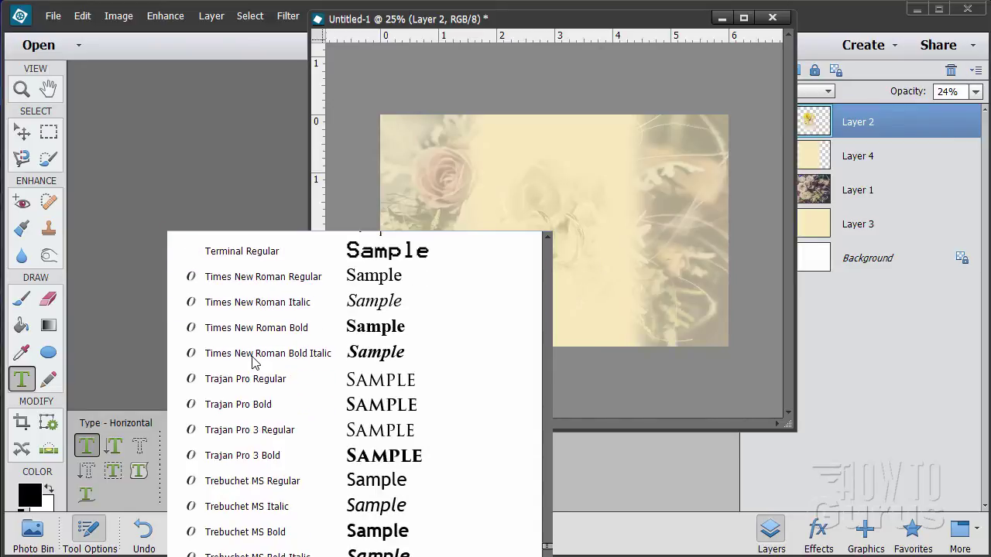
pyautogui.scroll(-5, 254, 363)
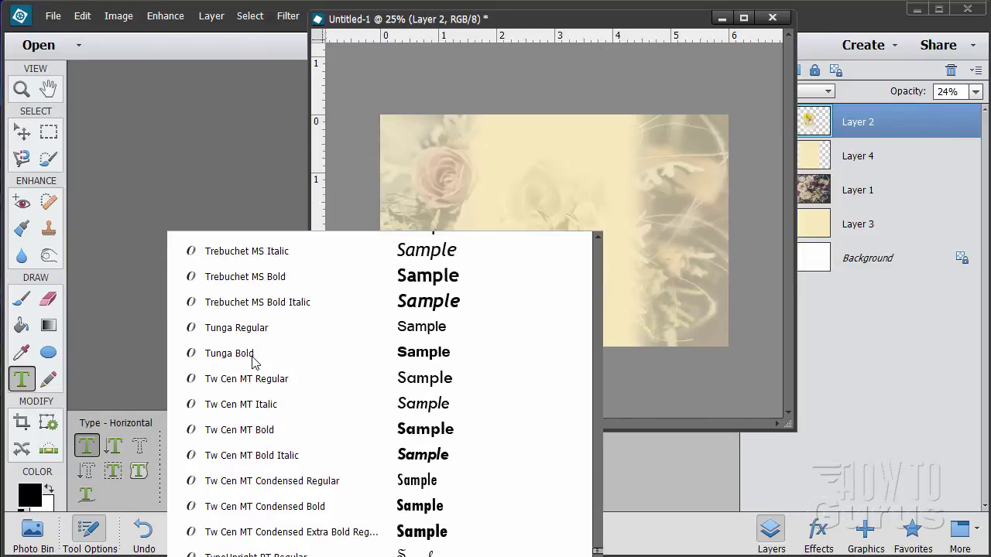
pyautogui.scroll(-6, 254, 362)
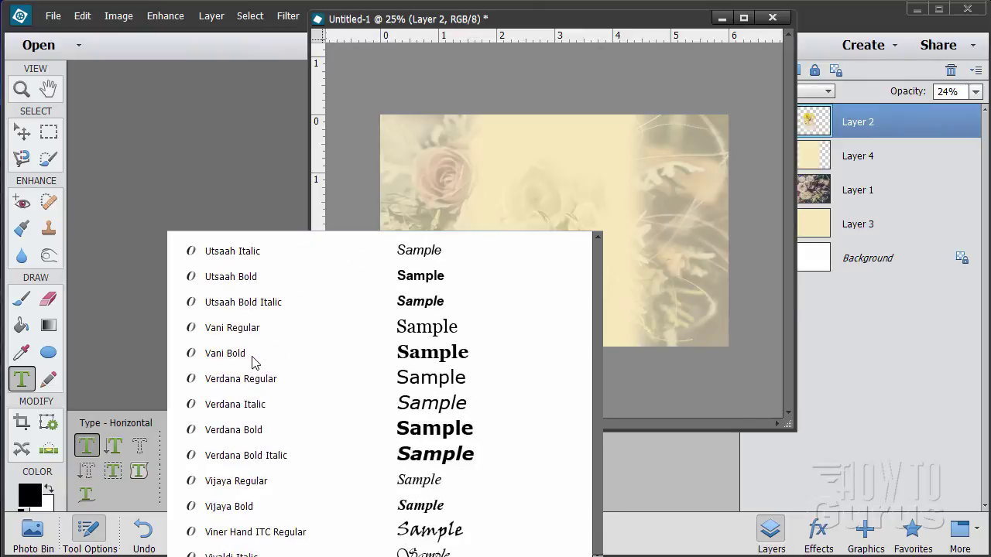
pyautogui.scroll(-2, 254, 362)
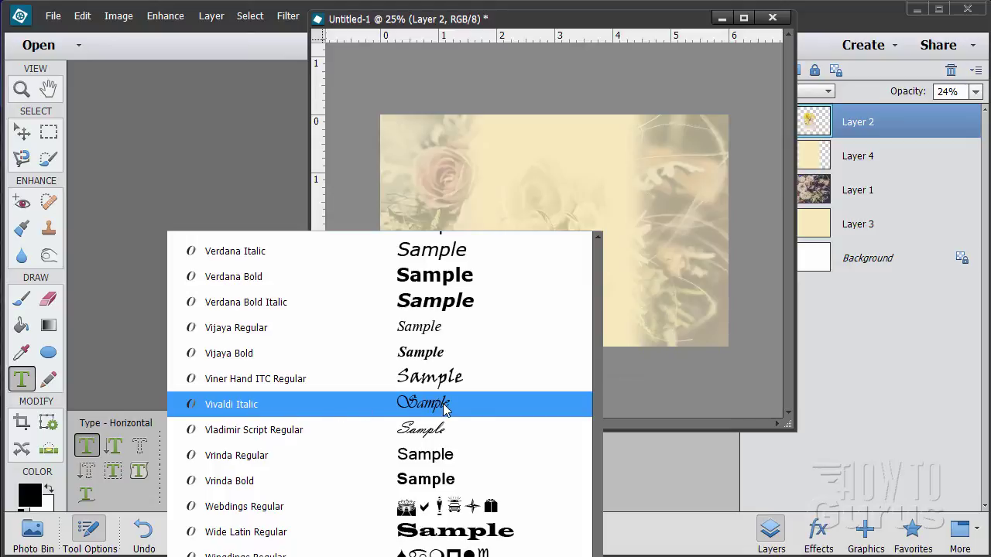
pyautogui.click(415, 411)
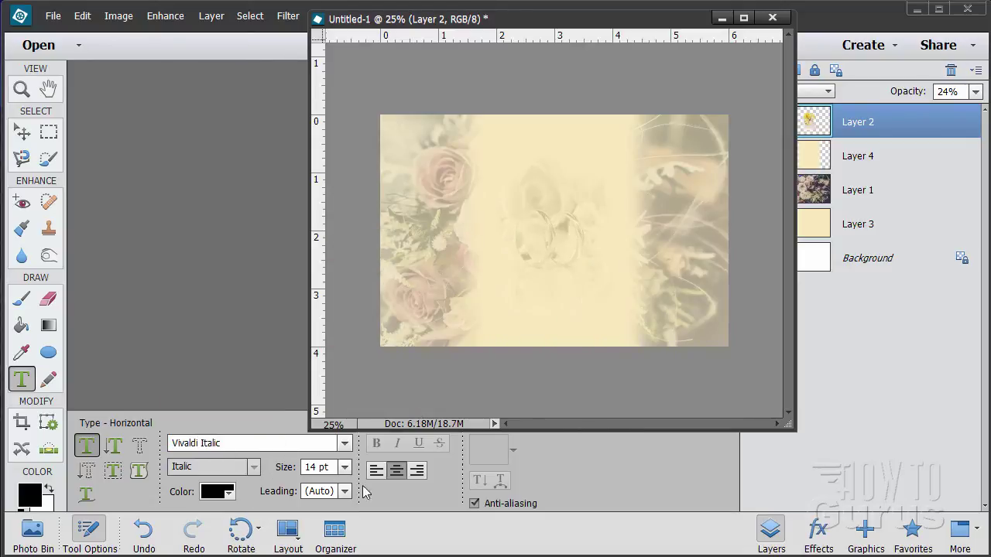
pyautogui.click(346, 468)
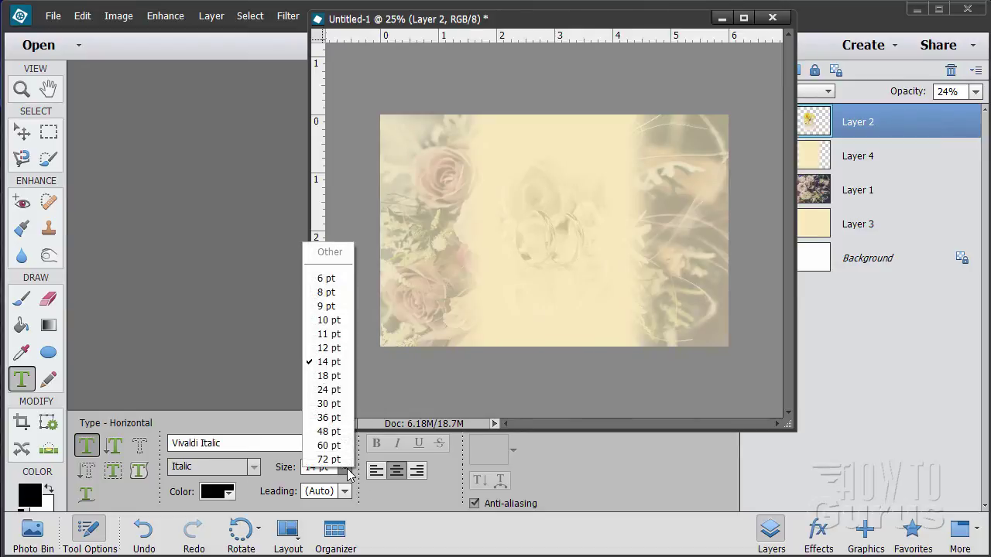
pyautogui.click(331, 404)
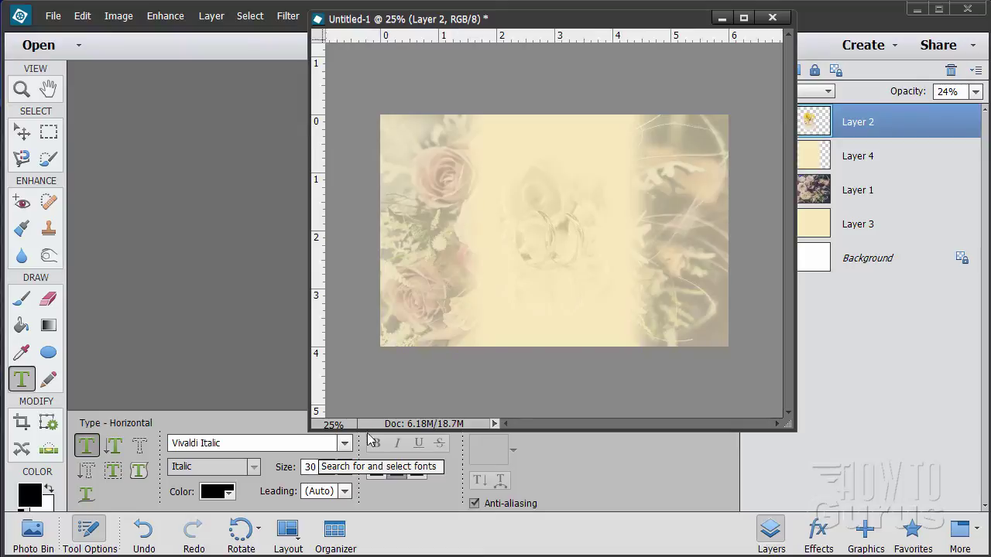
pyautogui.moveTo(571, 18); pyautogui.dragTo(396, 27)
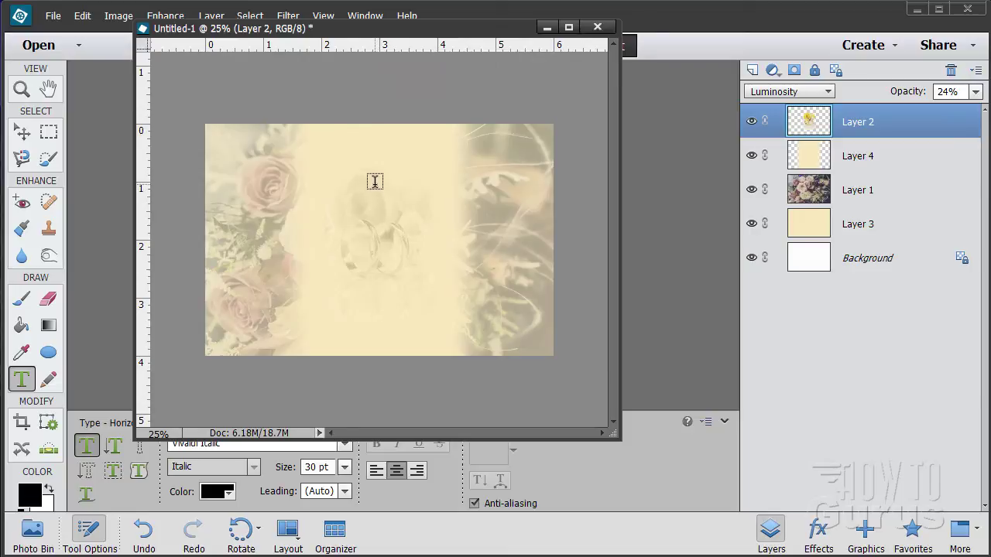
# Step: Type the couple's names and 'Wedding Reception' as centred lines near the card's top
pyautogui.click(378, 186)
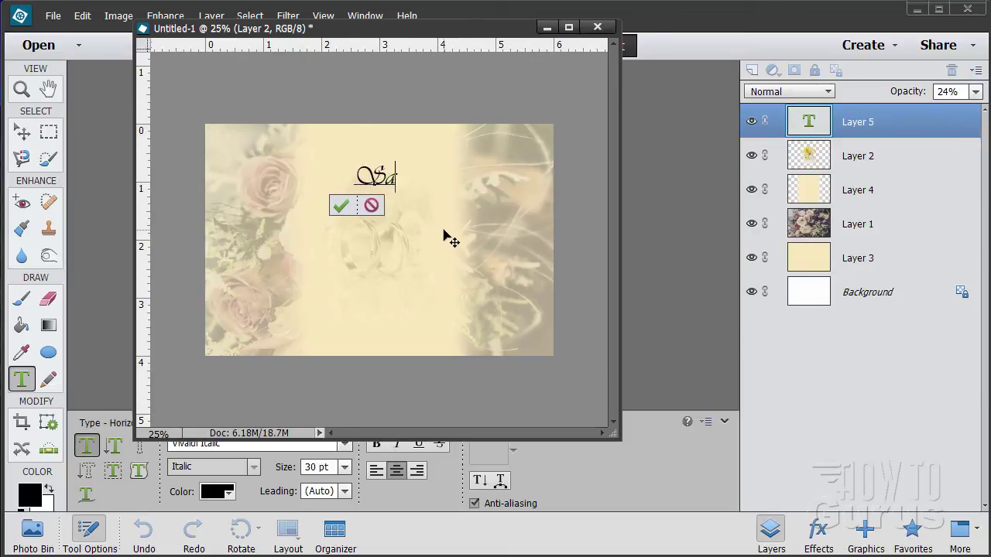
pyautogui.write('mantha')
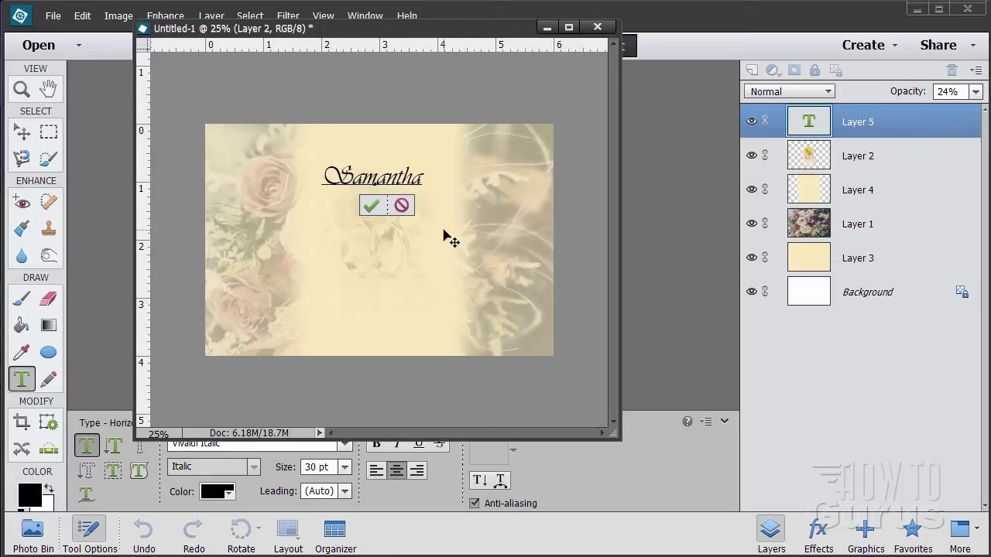
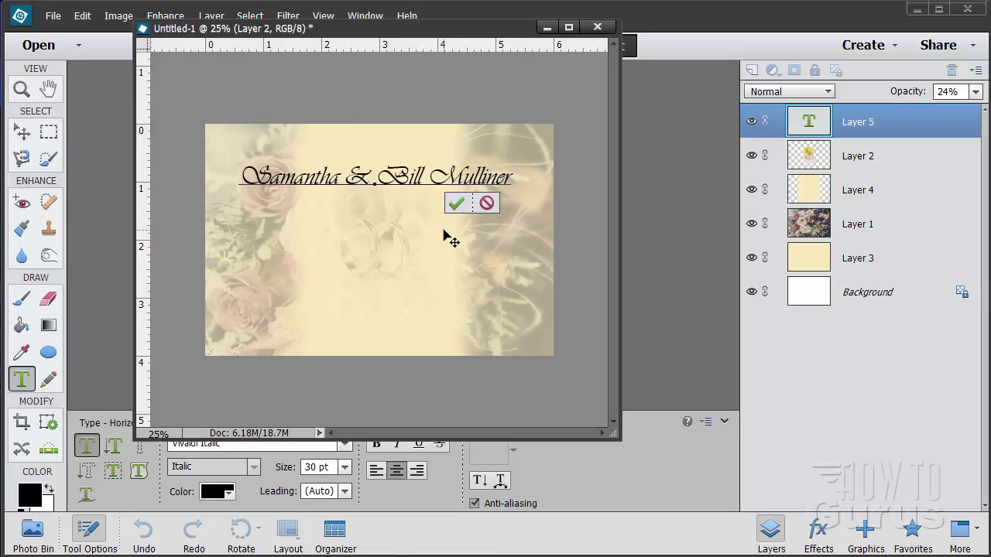
pyautogui.press('Return')
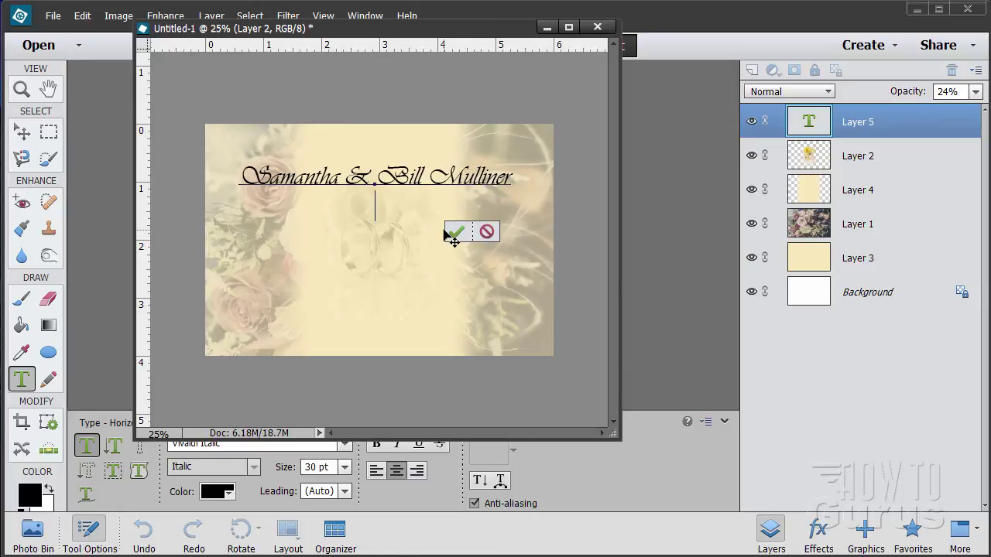
pyautogui.write('Wedding')
pyautogui.write(' Recepio')
pyautogui.write('on')
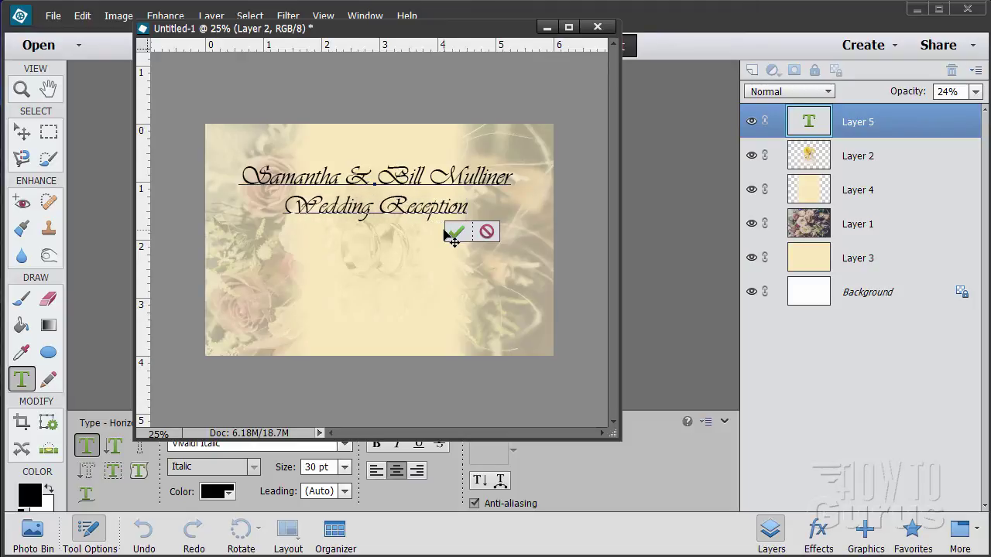
pyautogui.press('Return')
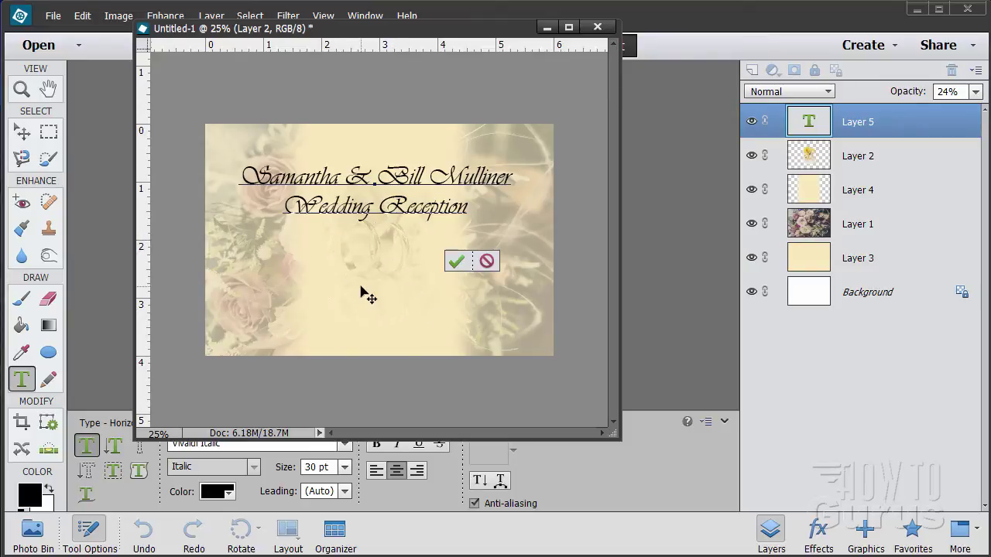
pyautogui.press('Return')
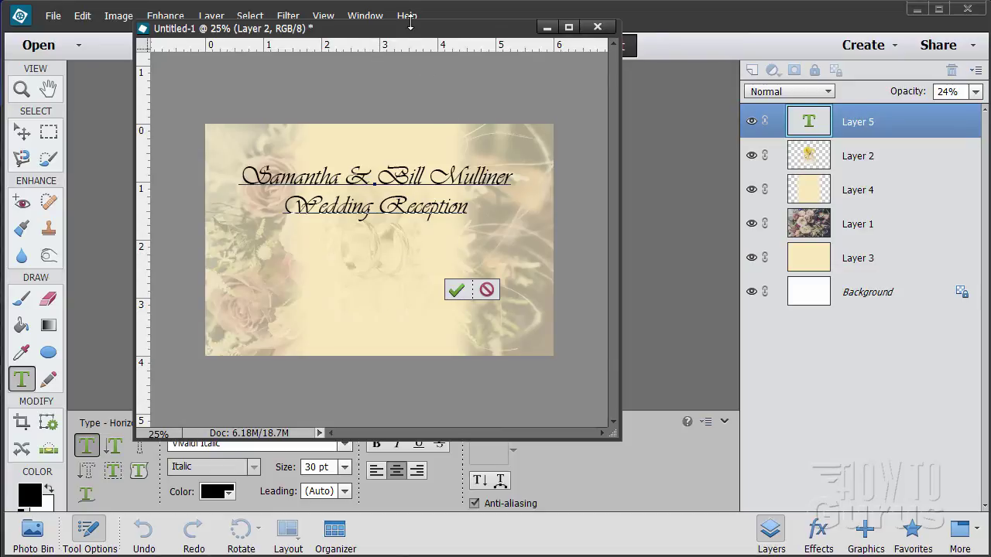
# Step: Switch the type to Times New Roman Italic at 14 pt
pyautogui.moveTo(411, 29); pyautogui.dragTo(576, 26)
pyautogui.scroll(6, 343, 448)
pyautogui.click(344, 445)
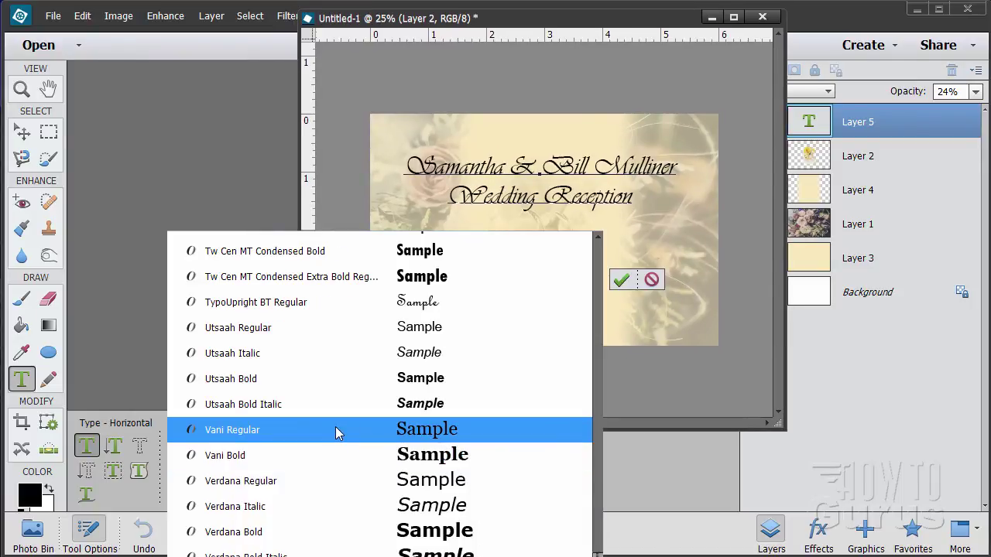
pyautogui.scroll(8, 336, 432)
pyautogui.scroll(12, 279, 418)
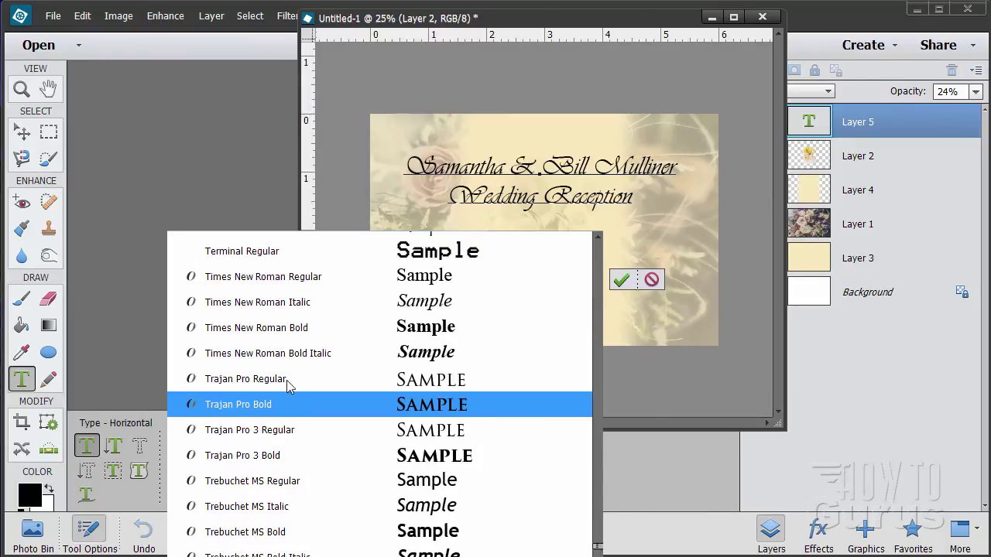
pyautogui.click(254, 302)
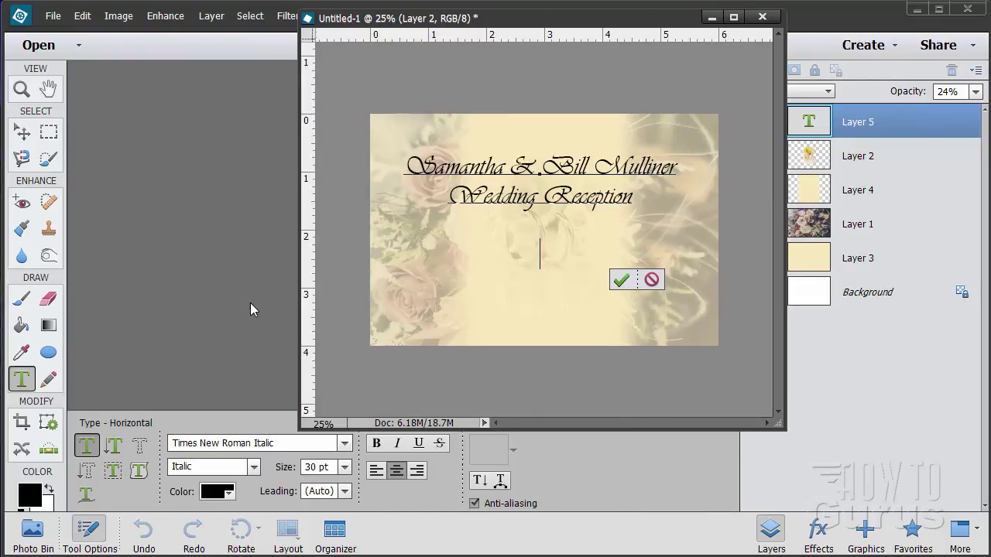
pyautogui.click(345, 467)
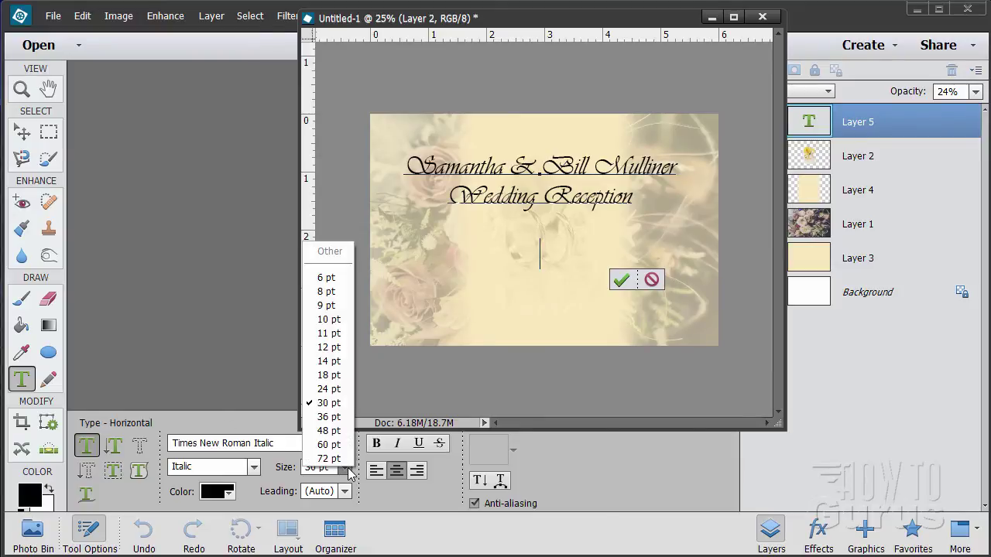
pyautogui.click(328, 361)
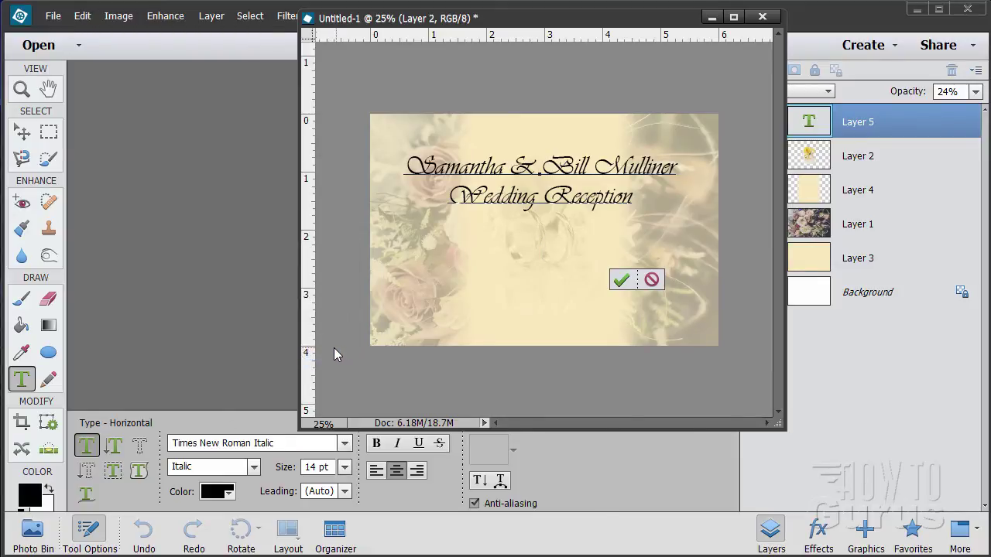
pyautogui.moveTo(509, 21); pyautogui.dragTo(296, 24)
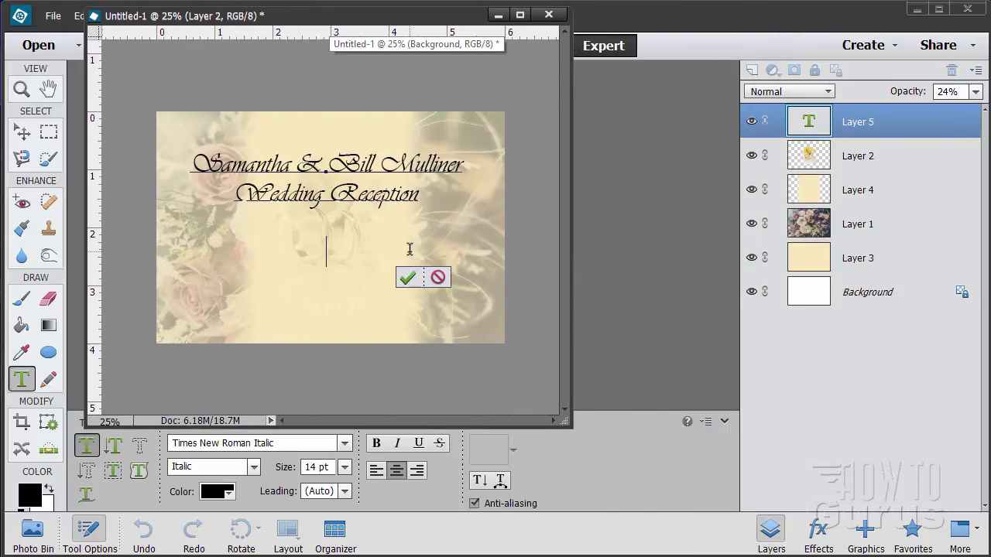
# Step: Type 'May 24, 2015', '2pm' and the venue street address, commit, and nudge the block lower
pyautogui.write('Mrs')
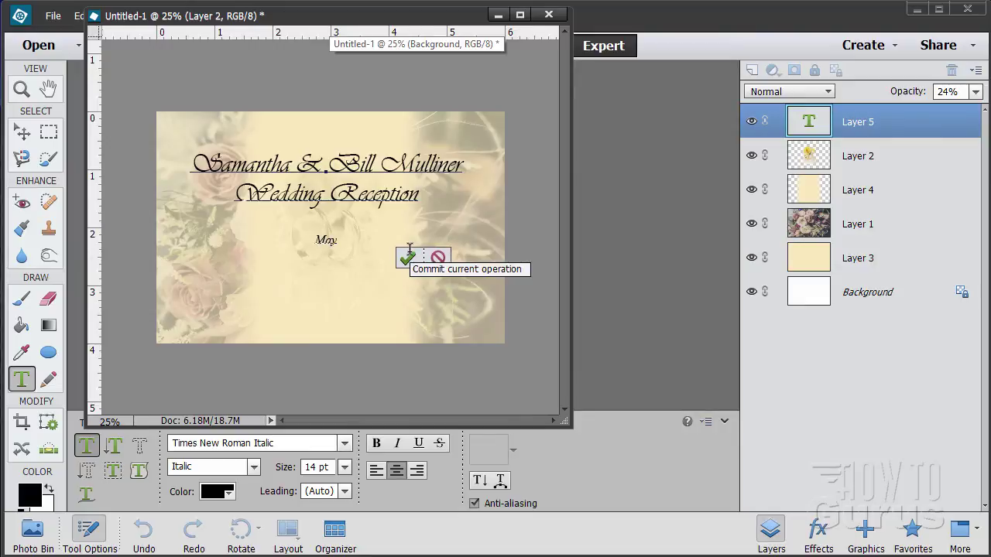
pyautogui.write(' 24')
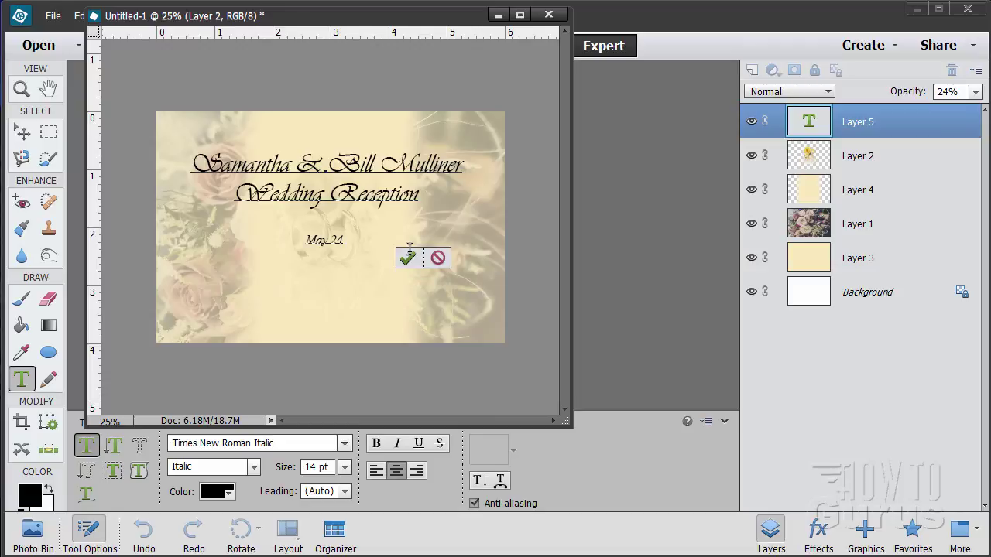
pyautogui.write(', 2015')
pyautogui.press('Return')
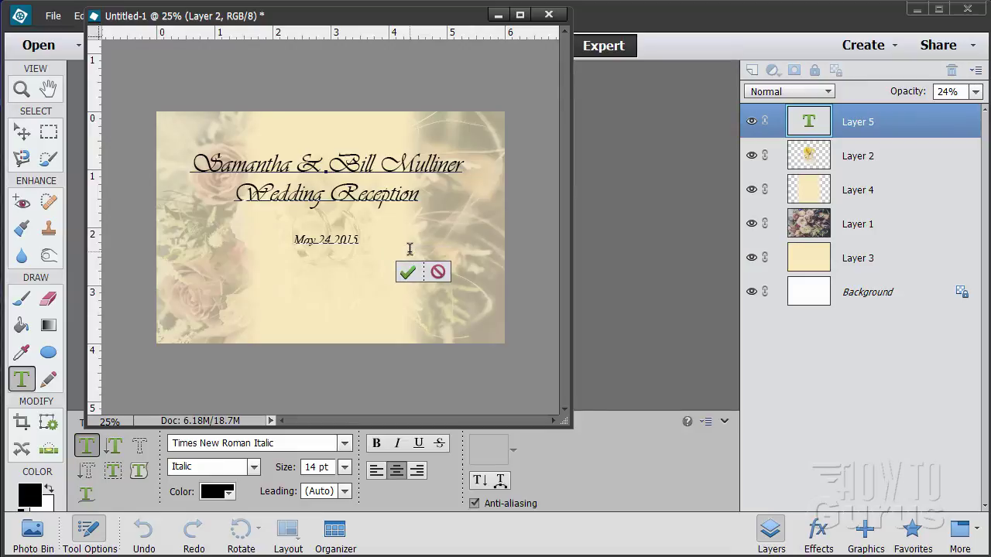
pyautogui.write('2pm')
pyautogui.press('Return')
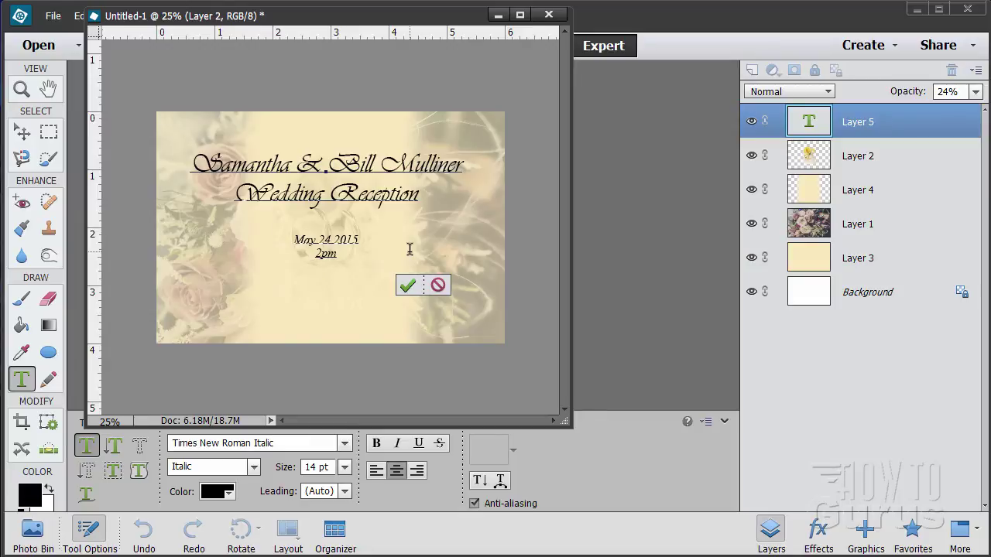
pyautogui.write('12345 Washingto')
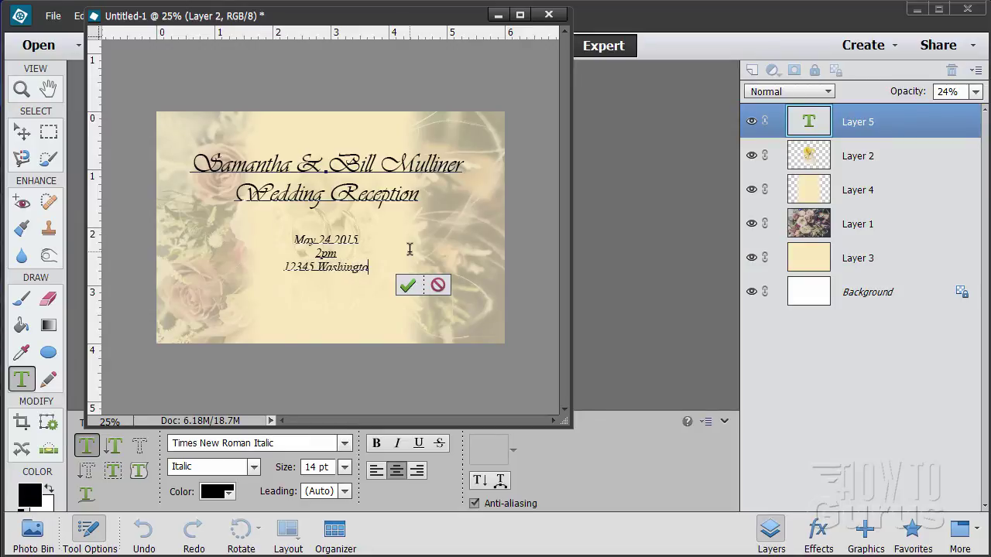
pyautogui.write('n St')
pyautogui.press('Return')
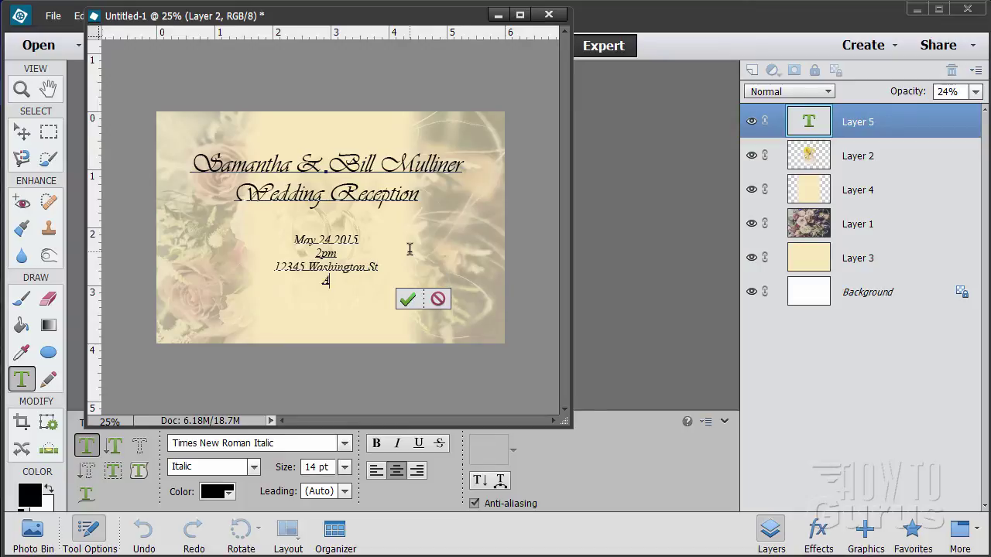
pyautogui.write('Anytown CA')
pyautogui.click(408, 299)
pyautogui.press('v')
pyautogui.moveTo(364, 238)
pyautogui.mouseDown()
pyautogui.moveTo(368, 253)
pyautogui.moveTo(369, 226)
pyautogui.moveTo(365, 242)
pyautogui.mouseUp()
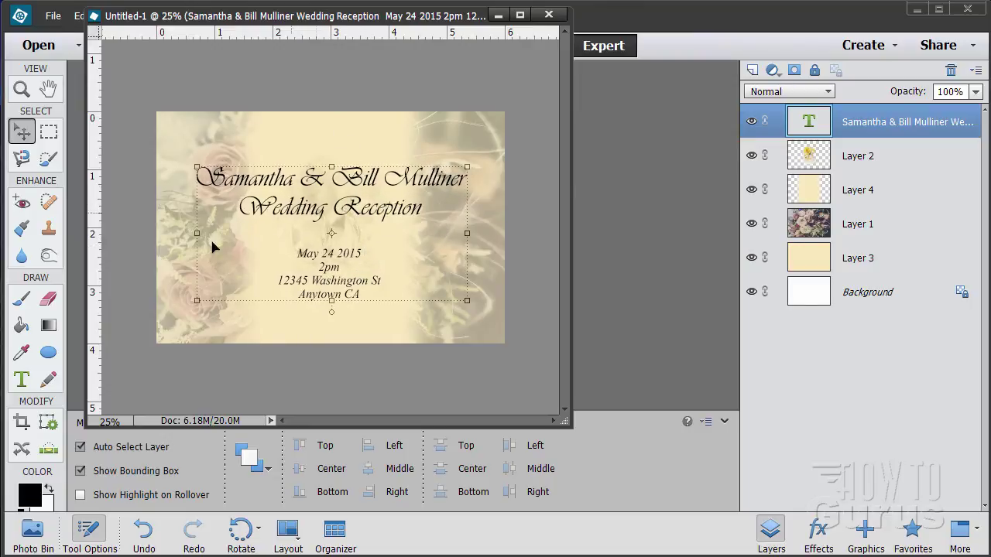
# Step: Centre the text block on a vertical guide at 2.2 in, then clear all guides
pyautogui.moveTo(99, 264); pyautogui.dragTo(382, 256)
pyautogui.click(265, 54)
pyautogui.moveTo(316, 23); pyautogui.dragTo(322, 61)
pyautogui.click(319, 16)
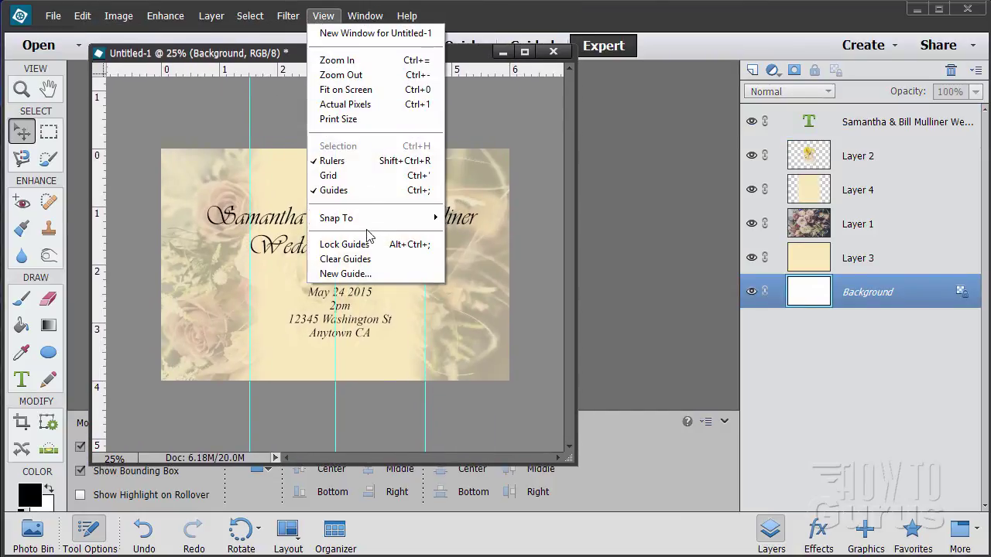
pyautogui.click(345, 259)
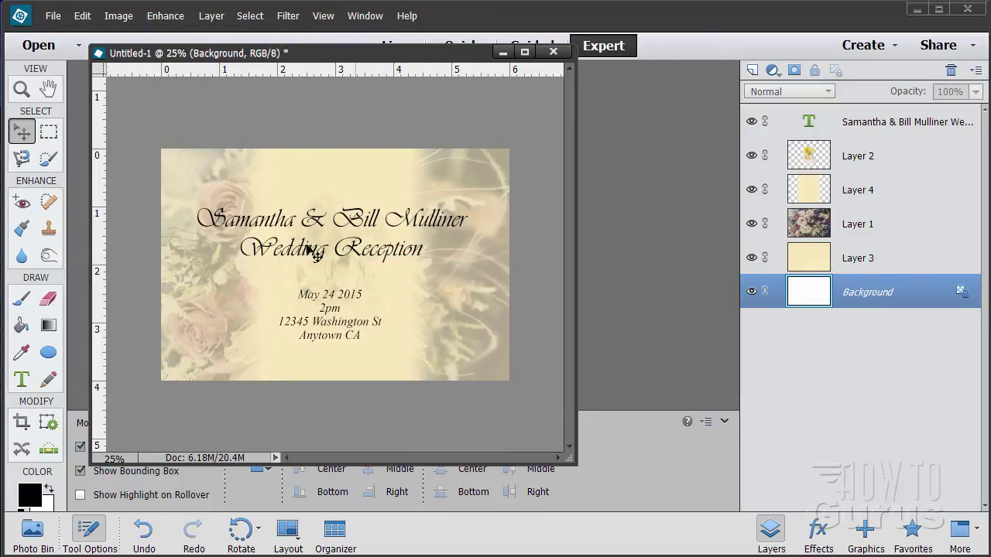
# Step: Zoom in to 66.7% and pan across the invitation heading to check it up close
pyautogui.click(22, 89)
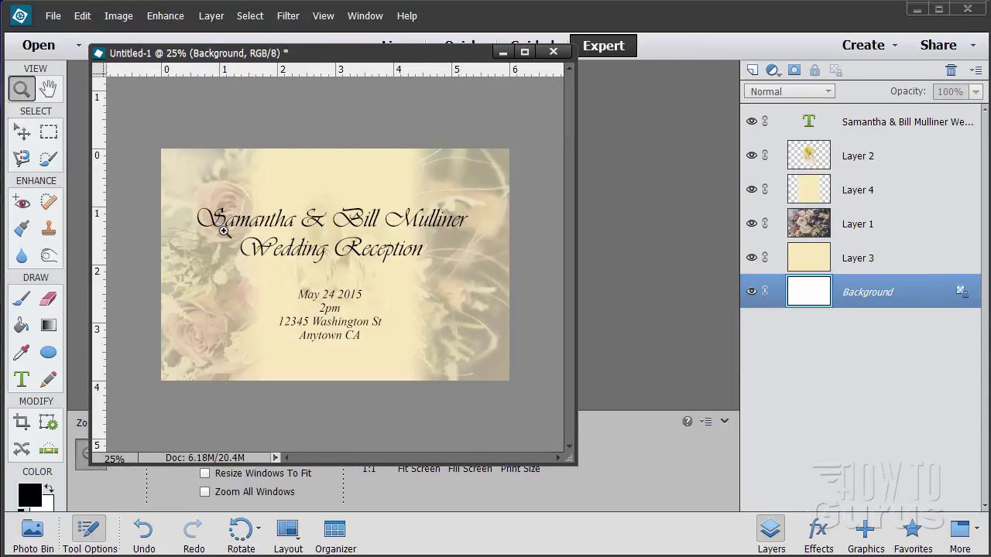
pyautogui.click(224, 231)
pyautogui.click(224, 230)
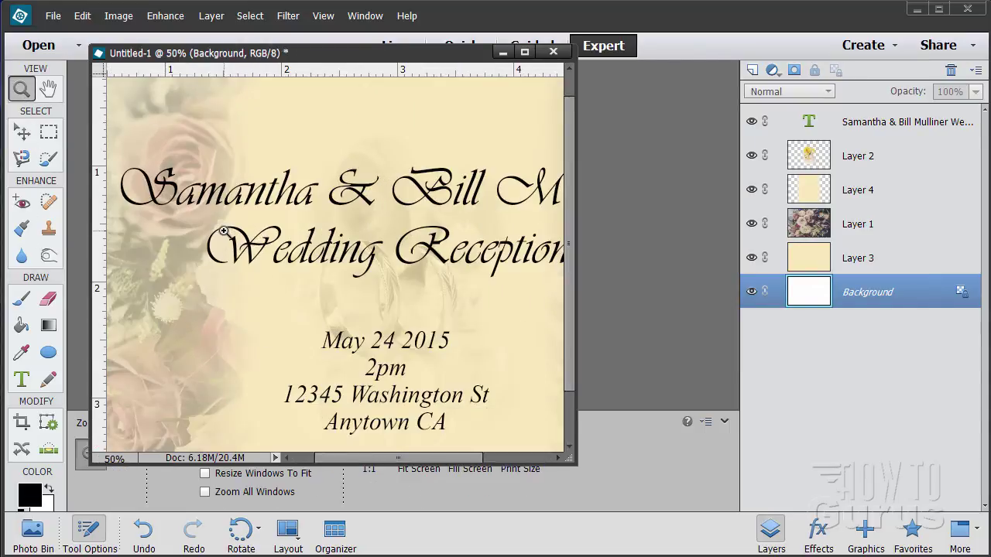
pyautogui.click(223, 231)
pyautogui.moveTo(224, 231); pyautogui.dragTo(276, 292)
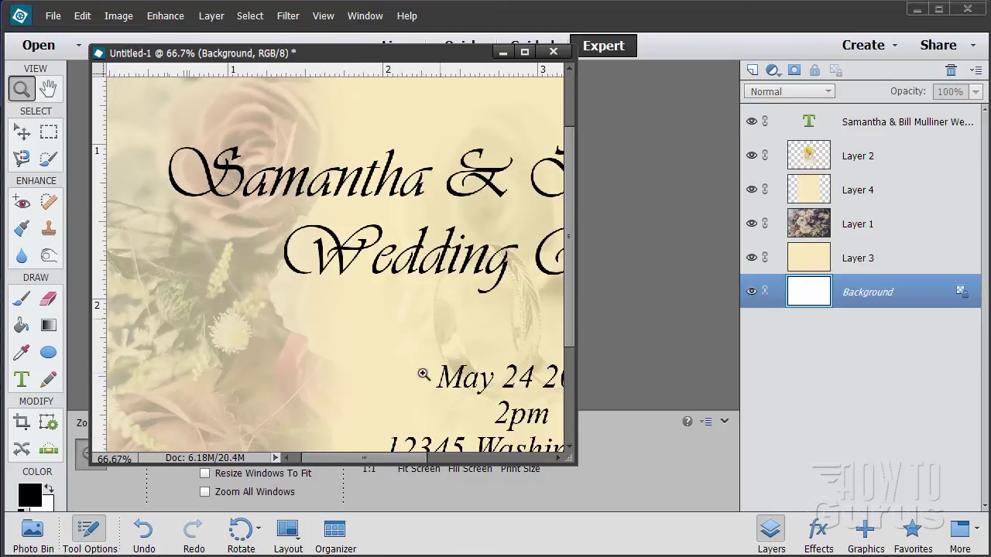
pyautogui.moveTo(364, 459); pyautogui.dragTo(492, 459)
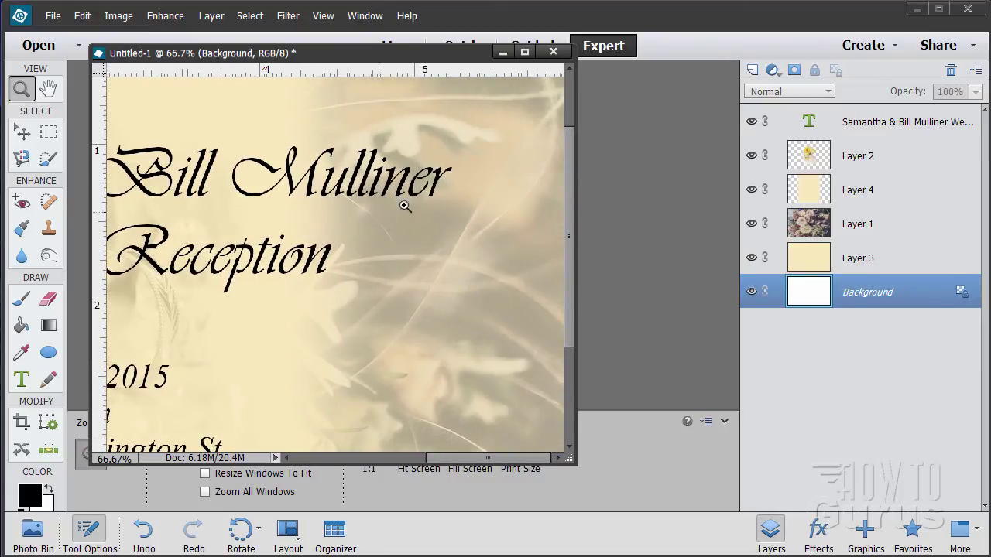
pyautogui.moveTo(466, 458); pyautogui.dragTo(429, 458)
# Step: Return to 50% zoom and widen the document window to show the whole text block
pyautogui.keyDown('alt'); pyautogui.click(327, 199); pyautogui.keyUp('alt')
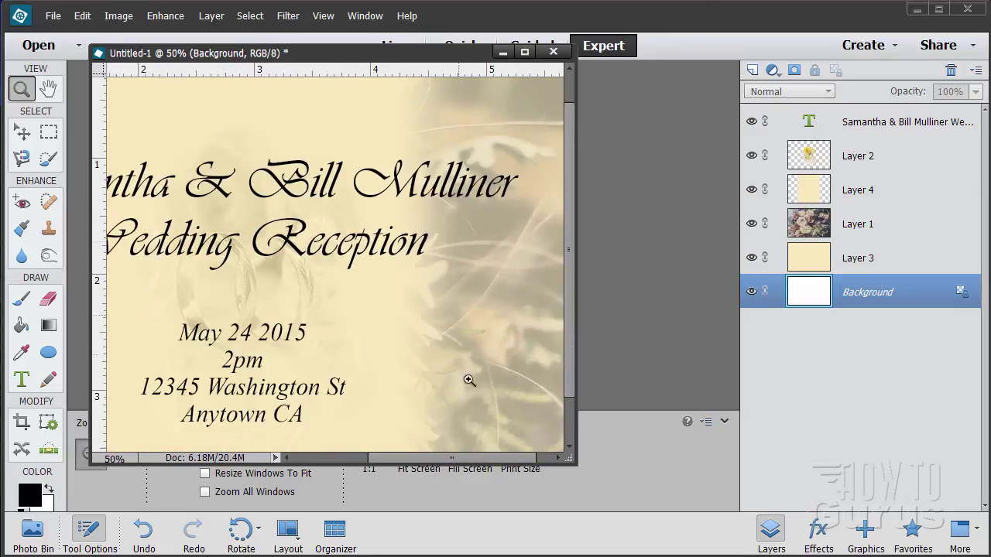
pyautogui.moveTo(457, 462); pyautogui.dragTo(427, 462)
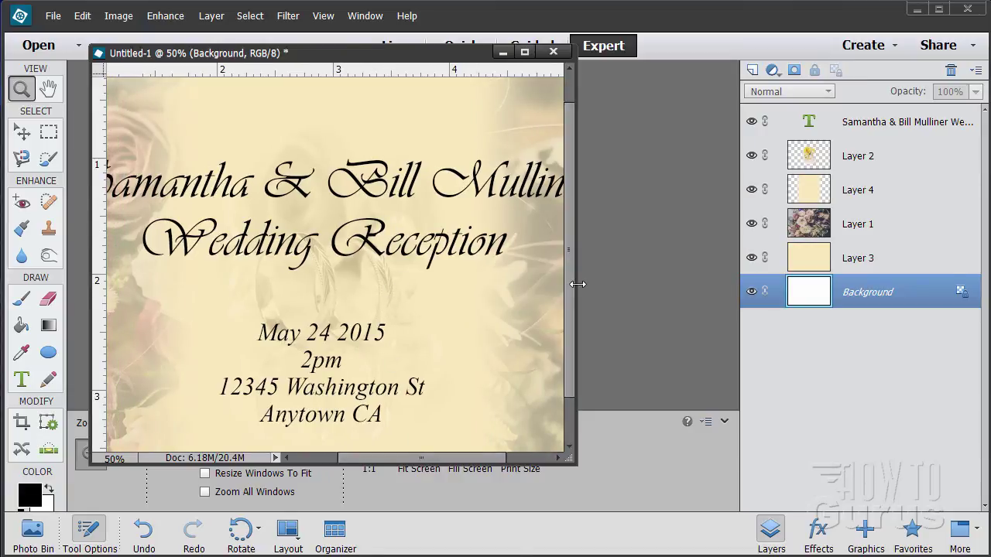
pyautogui.moveTo(575, 285); pyautogui.dragTo(777, 293)
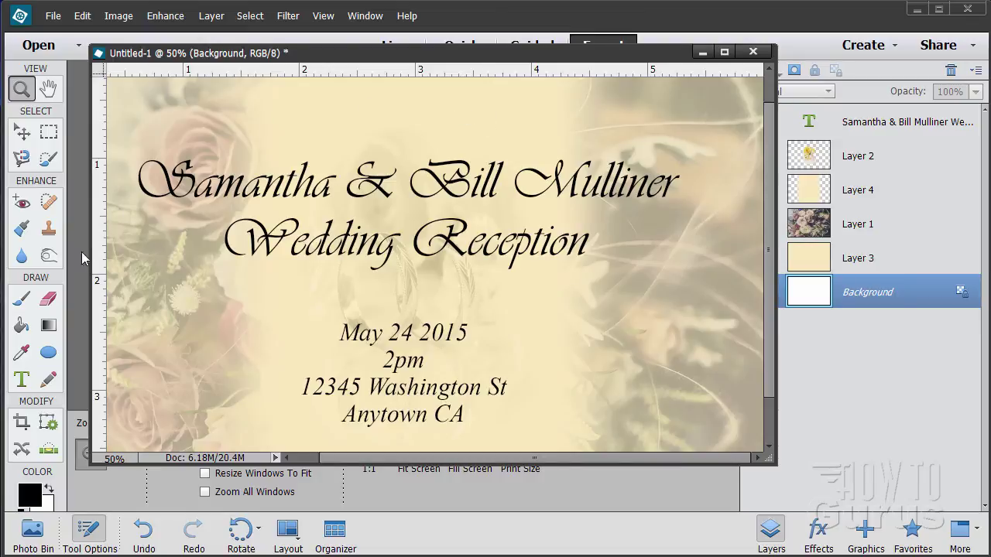
# Step: Select the invitation text layer and bring up its layer Style Settings
pyautogui.click(21, 132)
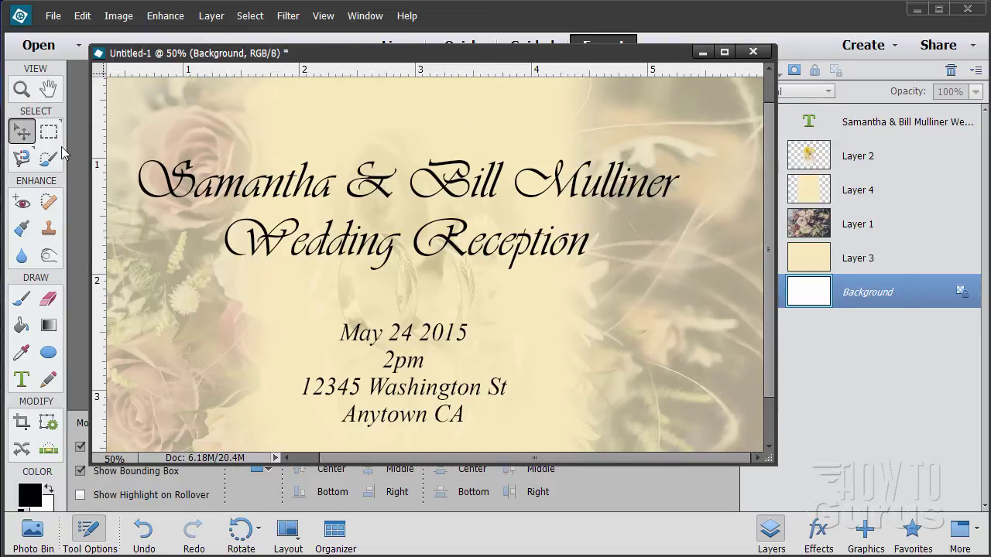
pyautogui.click(896, 127)
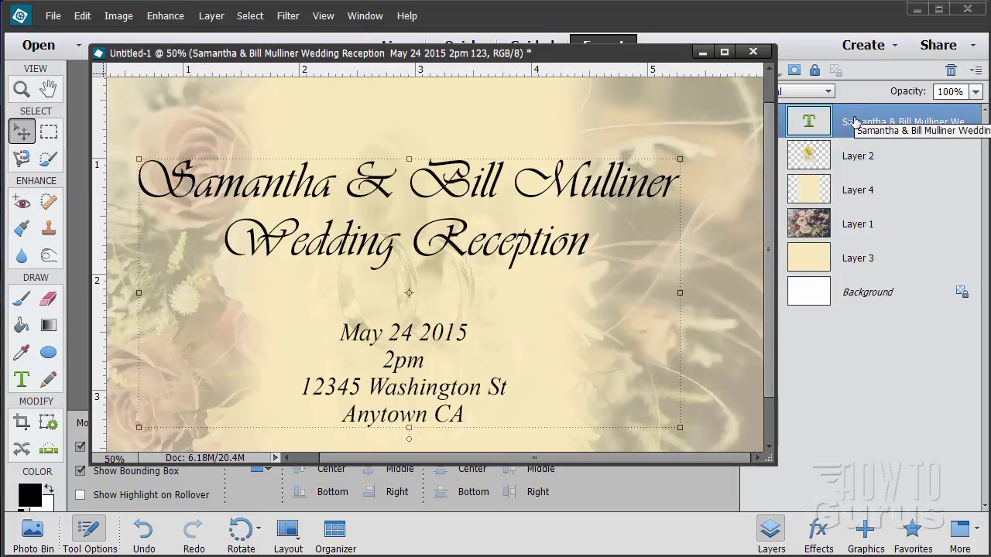
pyautogui.click(209, 17)
pyautogui.moveTo(247, 113)
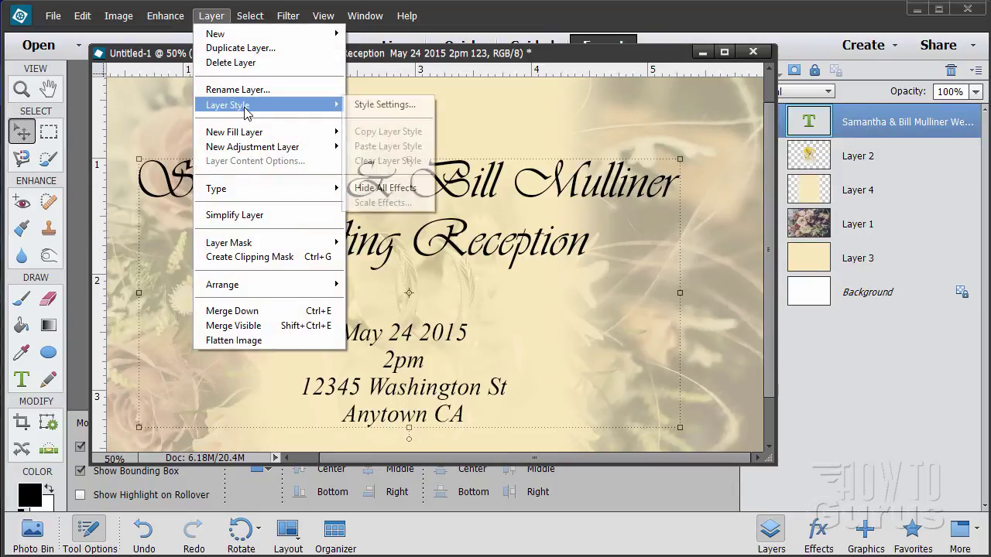
pyautogui.click(382, 107)
# Step: Try a pale-yellow #ffffbe outer glow, then cancel without applying any style
pyautogui.click(154, 253)
pyautogui.click(156, 355)
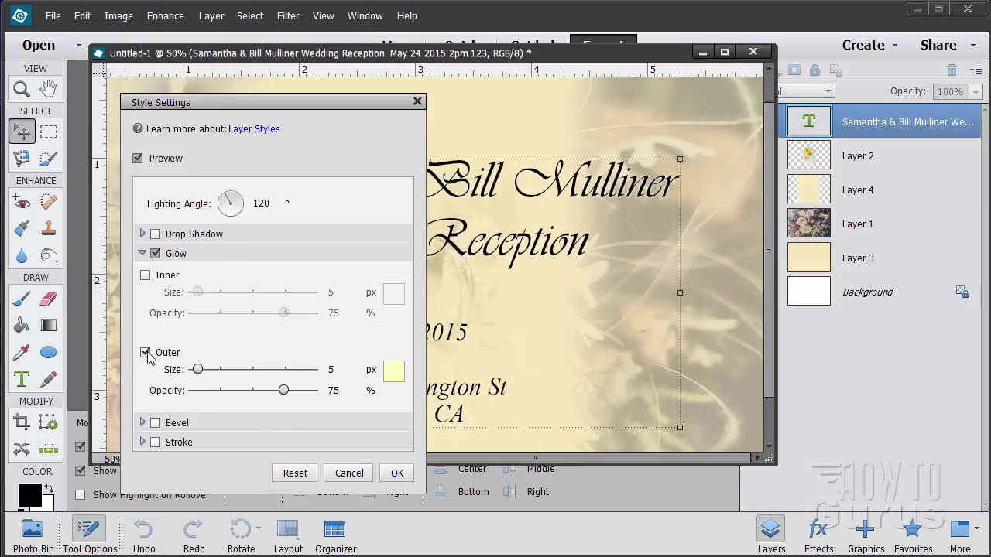
pyautogui.click(394, 373)
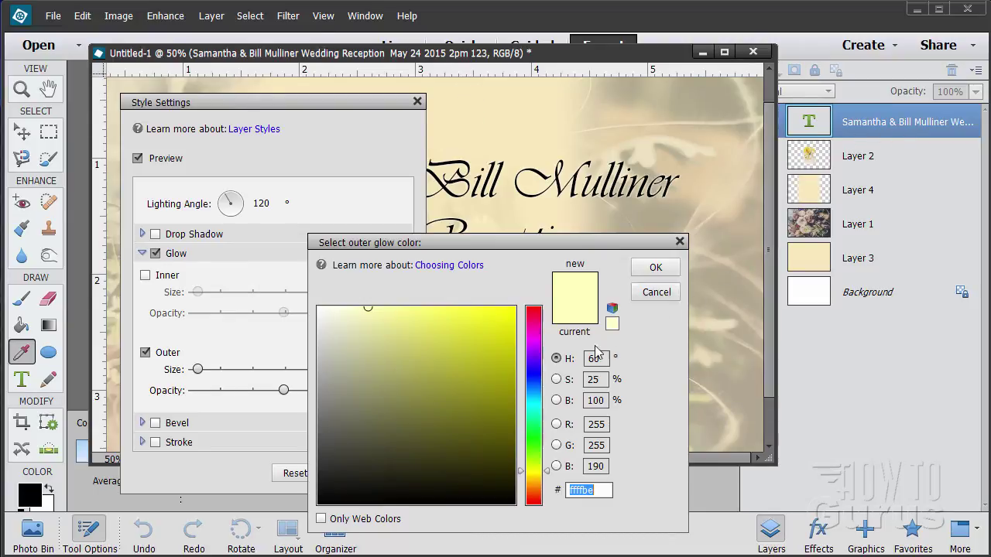
pyautogui.click(609, 490)
pyautogui.click(656, 292)
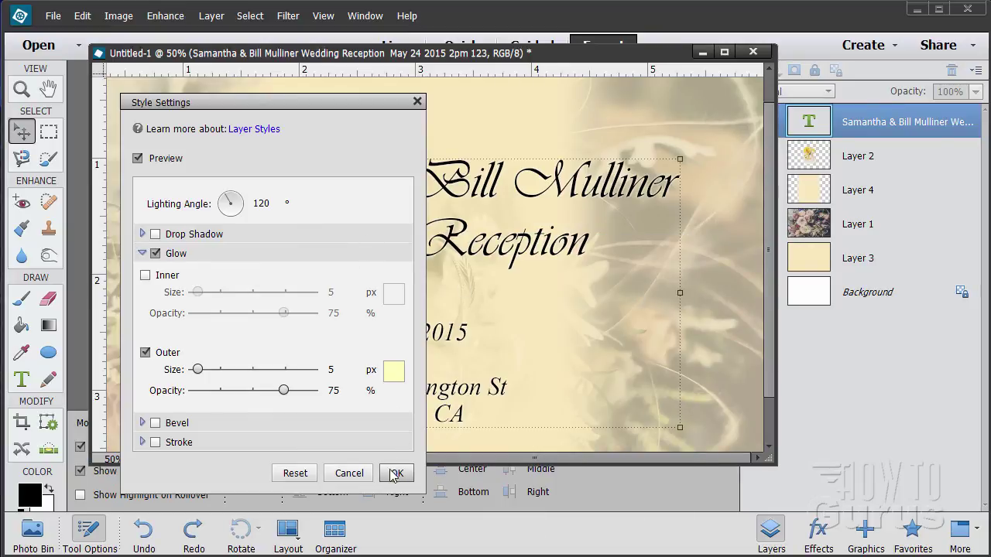
pyautogui.click(350, 473)
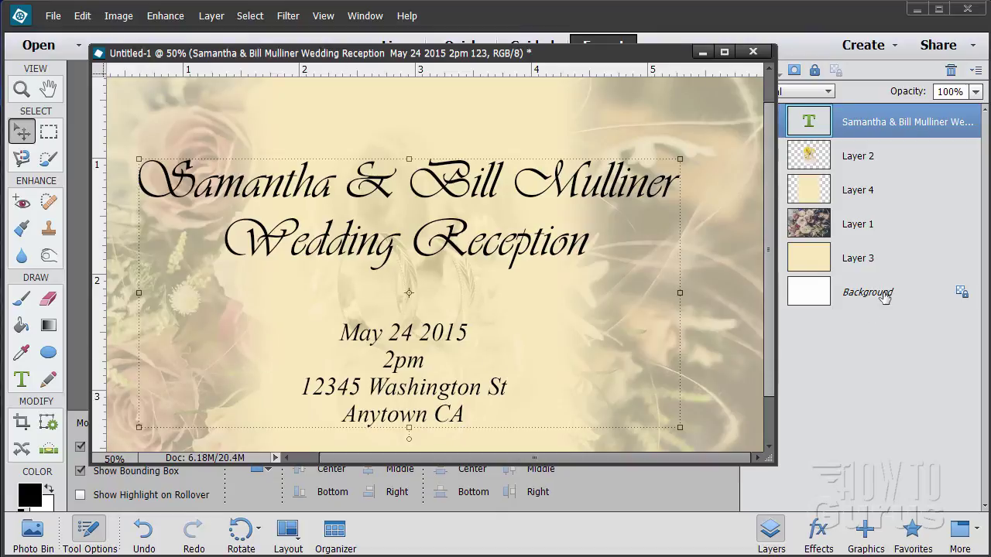
# Step: Sample the cream canvas colour on Layer 3 as the foreground colour
pyautogui.click(829, 264)
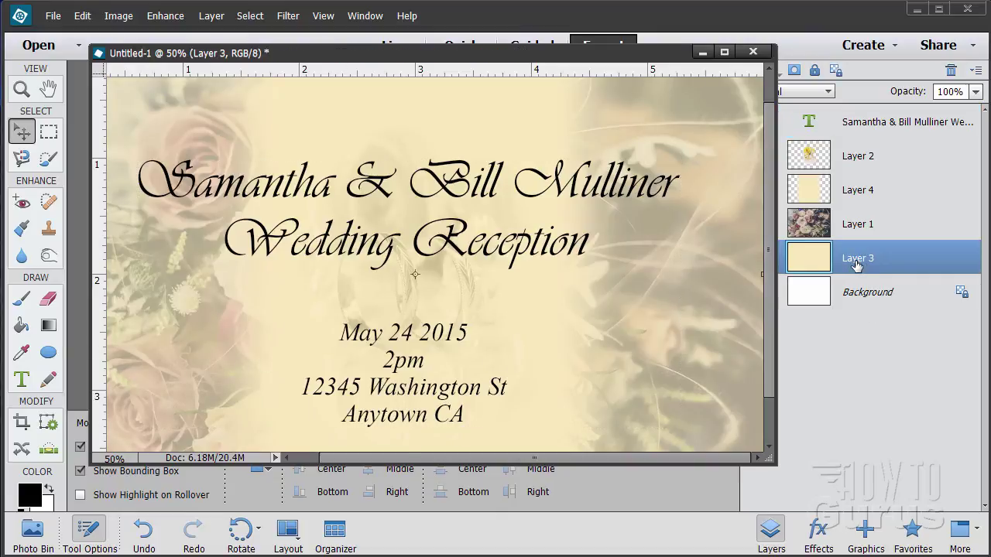
pyautogui.click(21, 353)
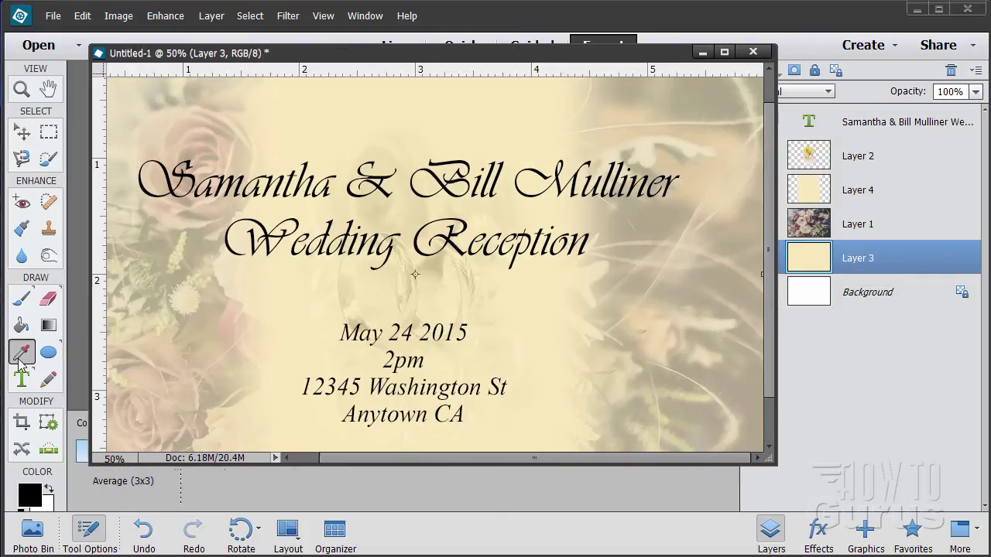
pyautogui.click(532, 346)
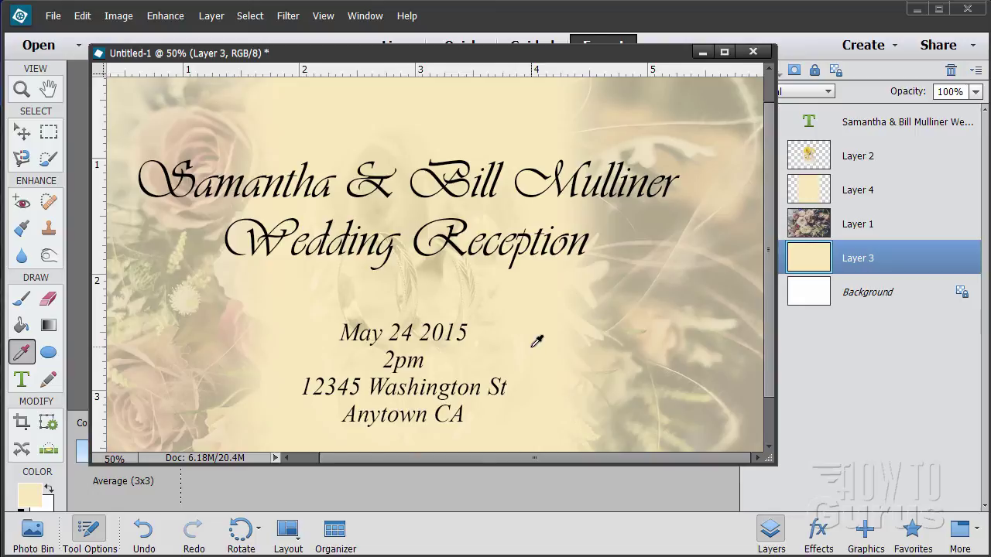
pyautogui.click(34, 501)
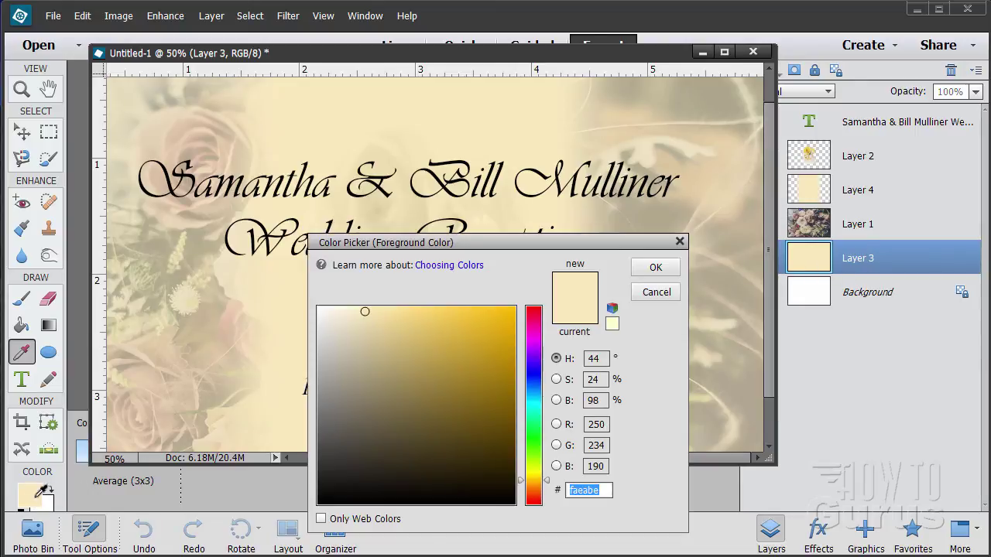
# Step: Copy the hex value faeabe from the Color Picker, cancel, and select the couple's names text layer
pyautogui.click(611, 493)
pyautogui.doubleClick(574, 490)
pyautogui.click(597, 493)
pyautogui.moveTo(606, 490); pyautogui.dragTo(585, 506)
pyautogui.rightClick(584, 491)
pyautogui.click(624, 329)
pyautogui.click(656, 291)
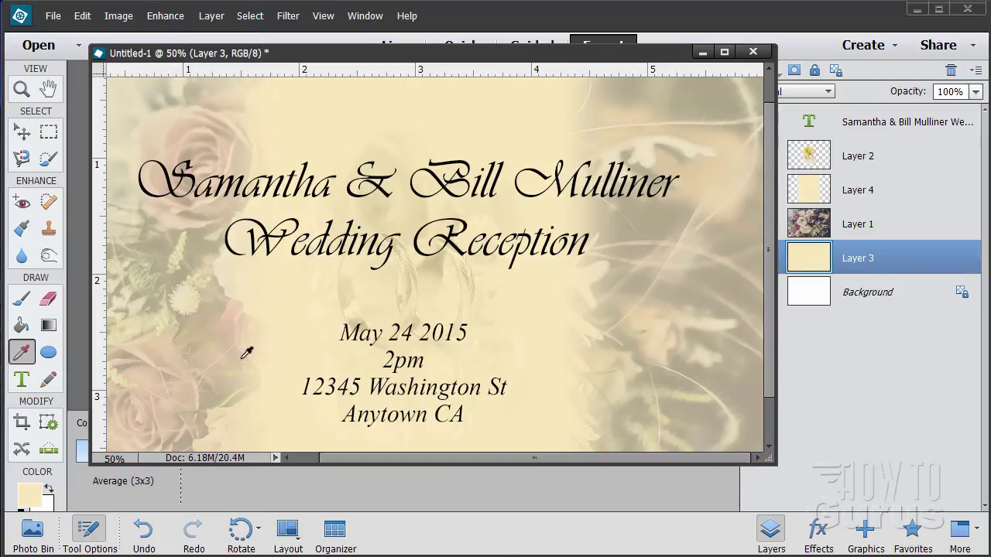
pyautogui.click(819, 198)
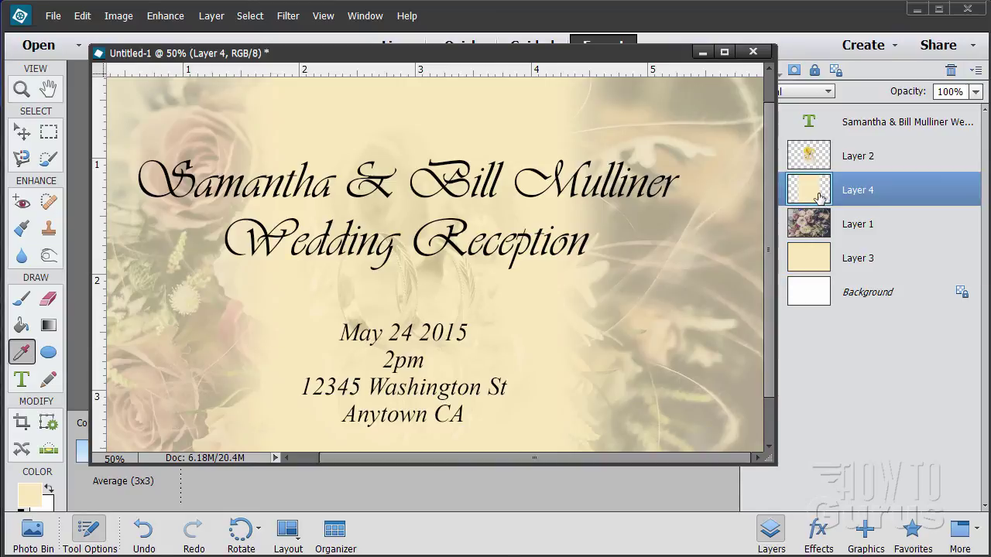
pyautogui.click(880, 126)
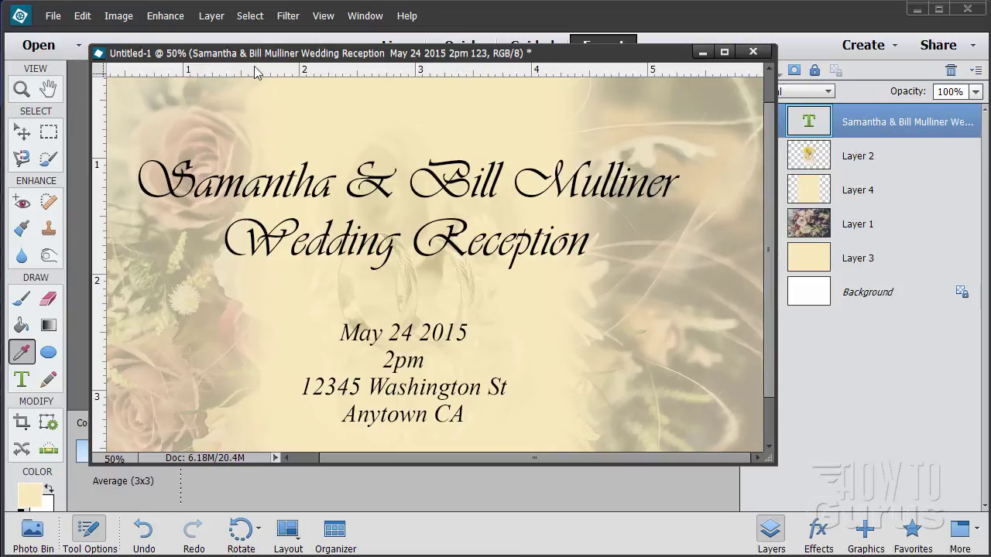
# Step: Enable an outer glow on the text layer and paste cream hex faeabe as its colour
pyautogui.click(215, 22)
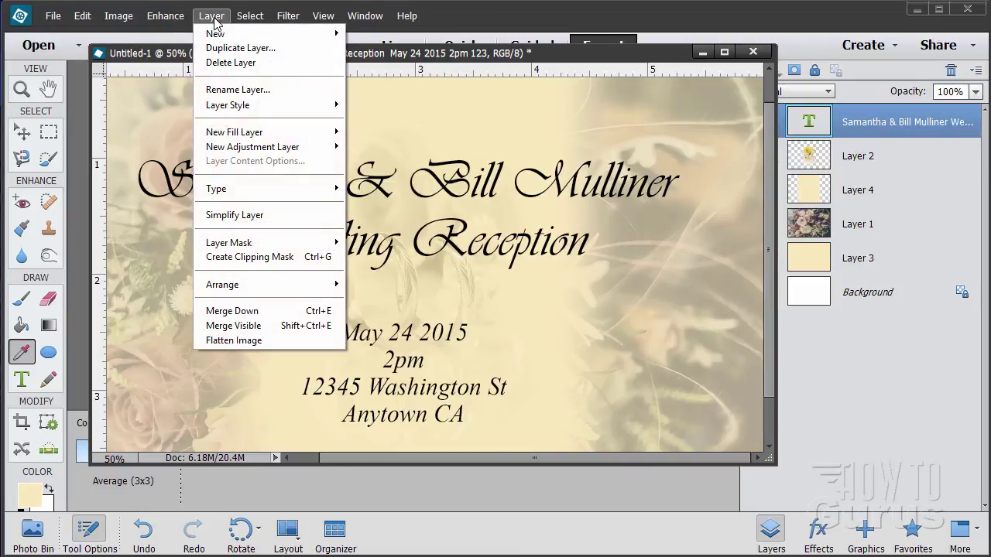
pyautogui.moveTo(232, 104)
pyautogui.click(381, 106)
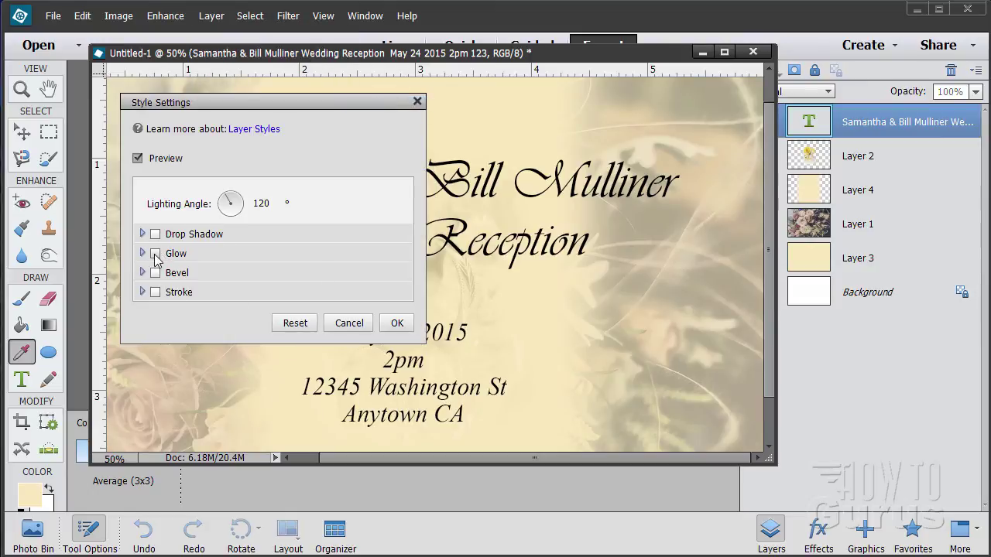
pyautogui.click(154, 253)
pyautogui.click(146, 352)
pyautogui.click(395, 373)
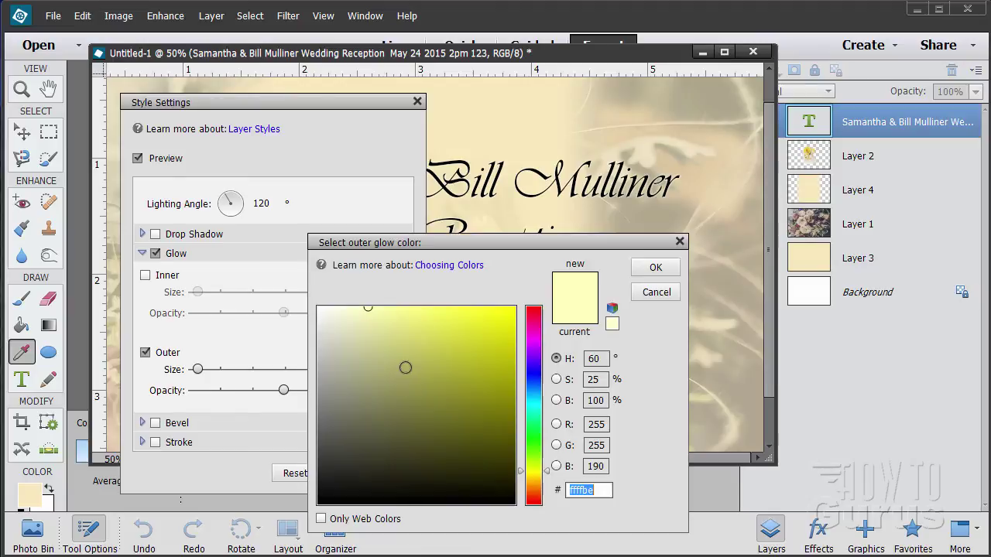
pyautogui.doubleClick(586, 492)
pyautogui.rightClick(584, 490)
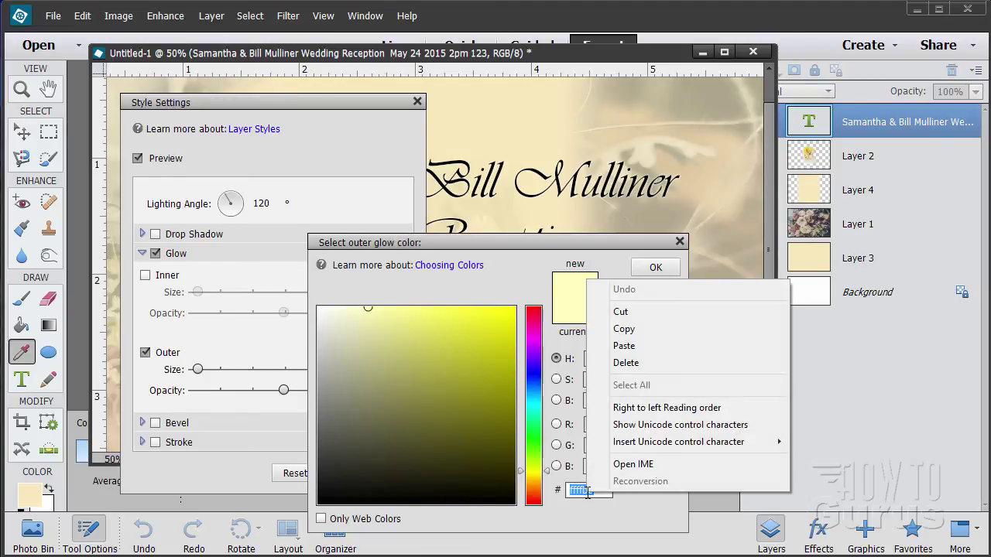
pyautogui.click(629, 347)
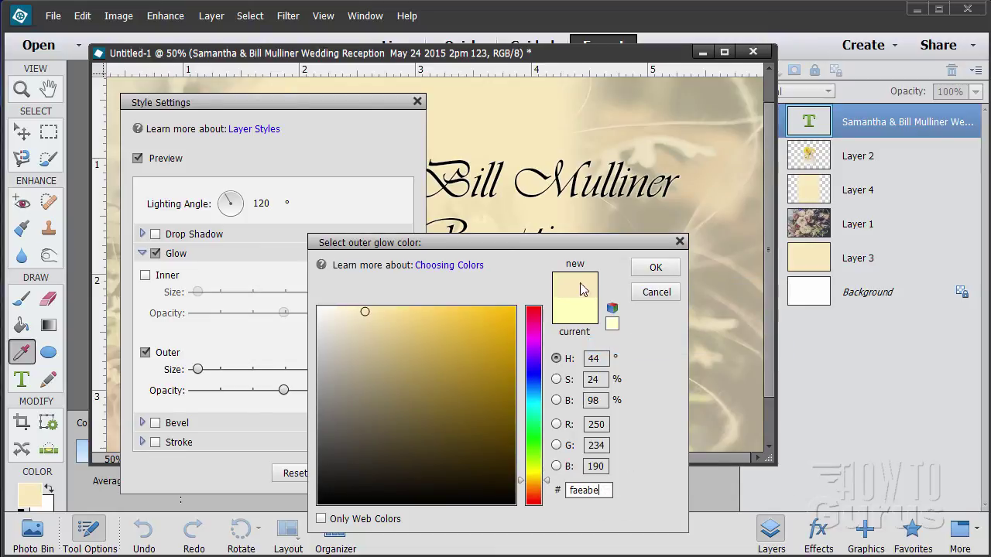
pyautogui.click(655, 268)
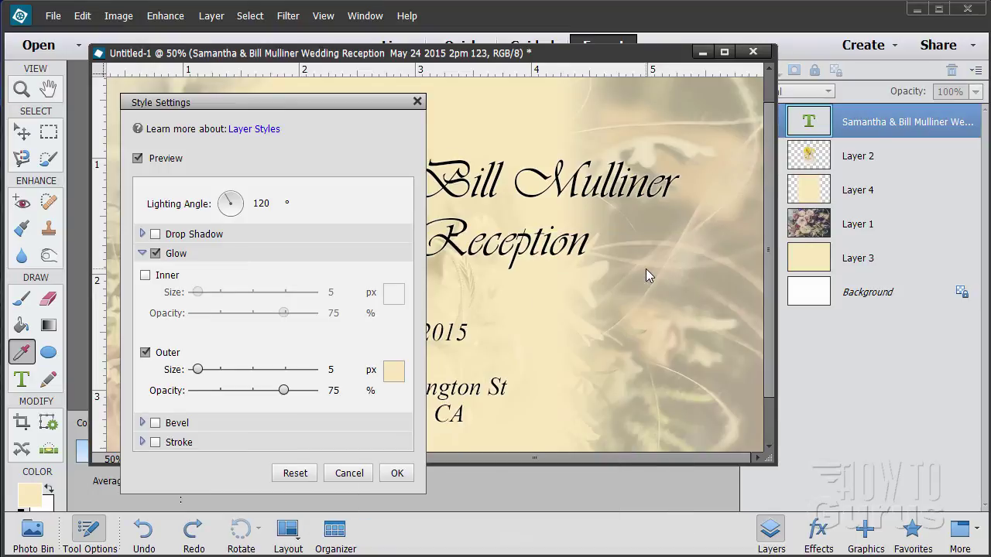
# Step: Preview and set the cream outer glow to 29 px size and 90% opacity, then confirm with OK
pyautogui.moveTo(232, 103); pyautogui.dragTo(672, 151)
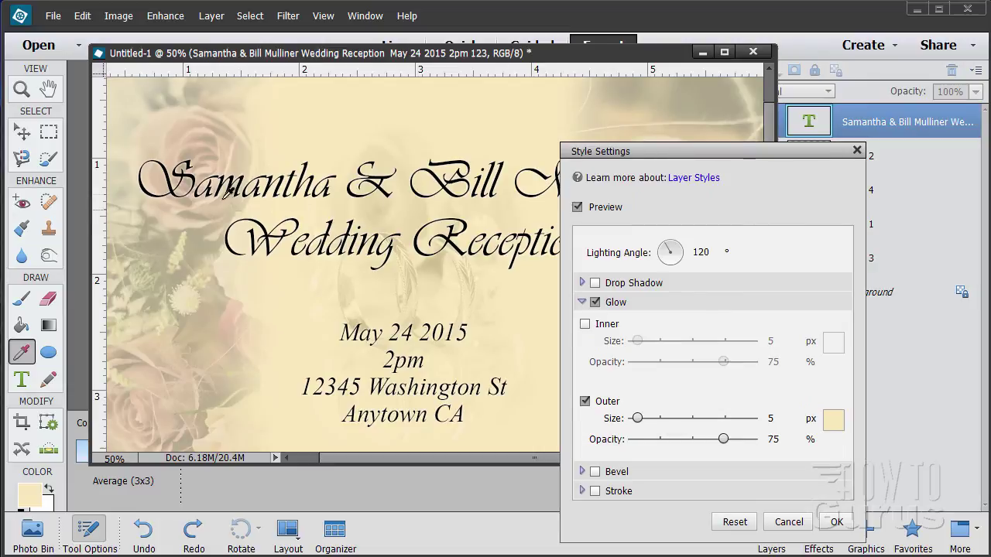
pyautogui.moveTo(638, 419); pyautogui.dragTo(648, 447)
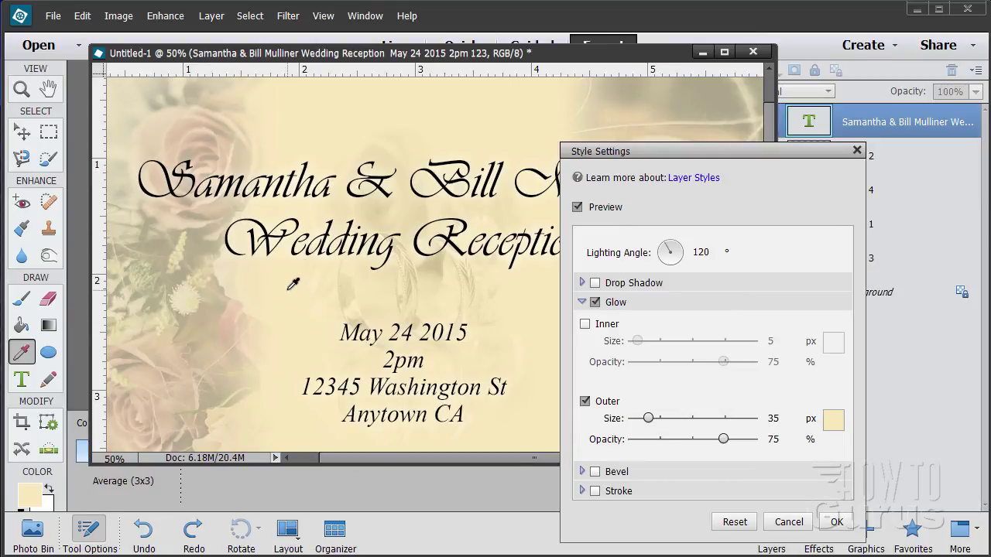
pyautogui.moveTo(649, 418); pyautogui.dragTo(647, 424)
pyautogui.moveTo(726, 448); pyautogui.dragTo(744, 450)
pyautogui.moveTo(647, 420)
pyautogui.mouseDown()
pyautogui.moveTo(657, 425)
pyautogui.moveTo(641, 428)
pyautogui.moveTo(649, 435)
pyautogui.moveTo(635, 434)
pyautogui.moveTo(648, 439)
pyautogui.mouseUp()
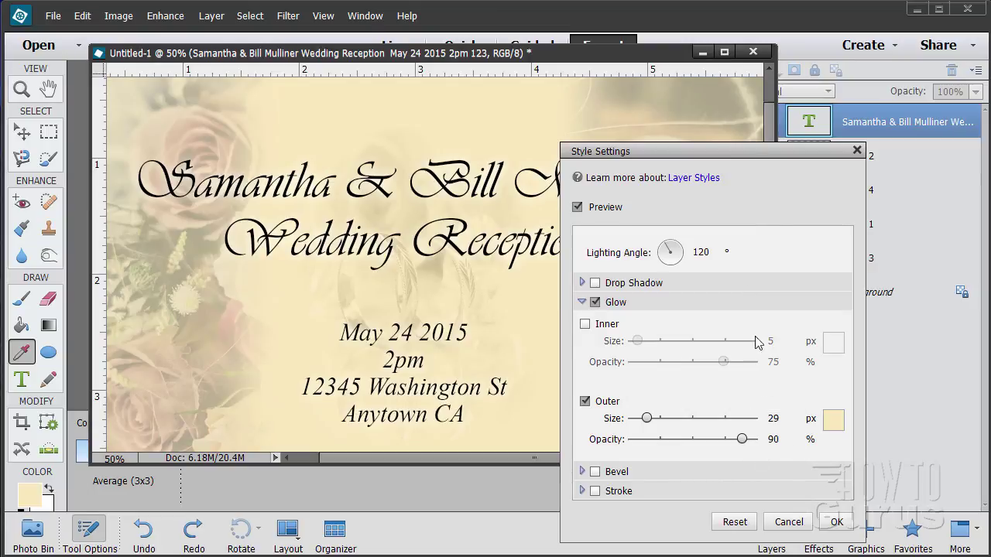
pyautogui.moveTo(702, 155); pyautogui.dragTo(373, 199)
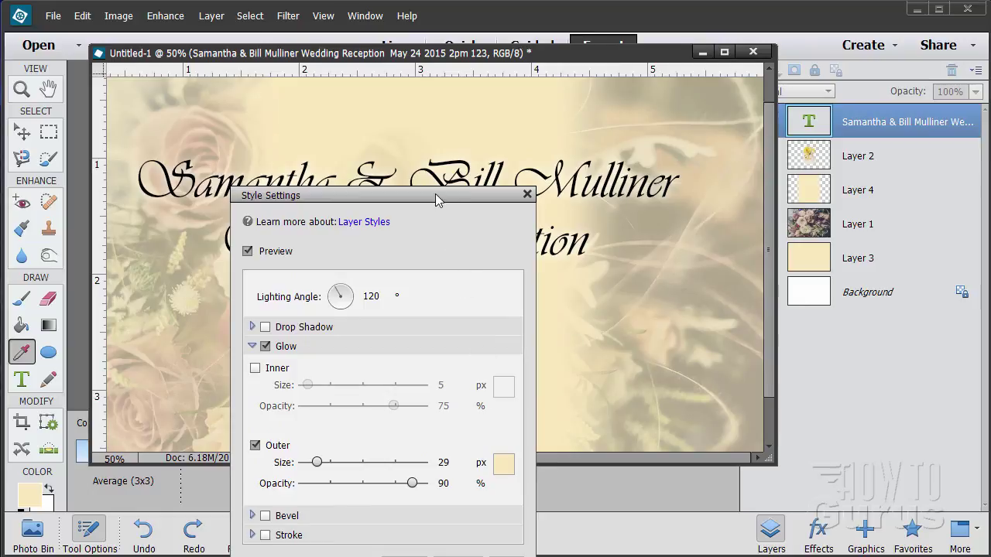
pyautogui.moveTo(436, 199); pyautogui.dragTo(450, 103)
pyautogui.click(519, 478)
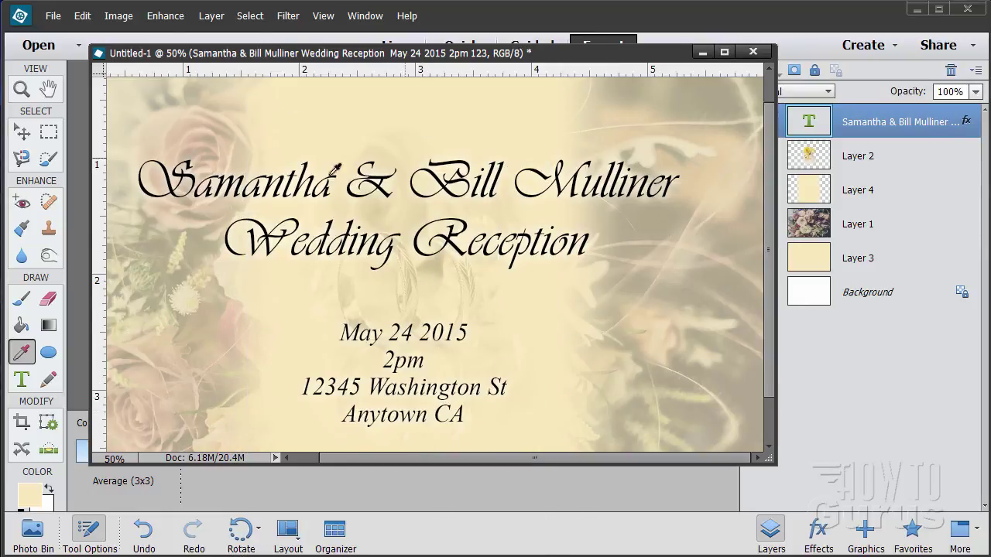
pyautogui.click(26, 137)
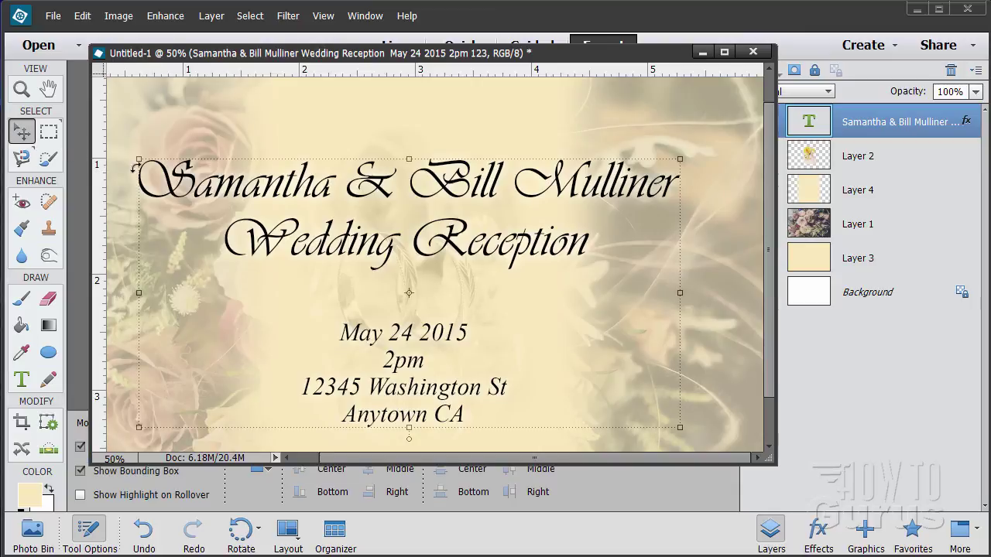
# Step: Select the Background layer, zoom out to 33.3%, and reposition the document window
pyautogui.click(882, 288)
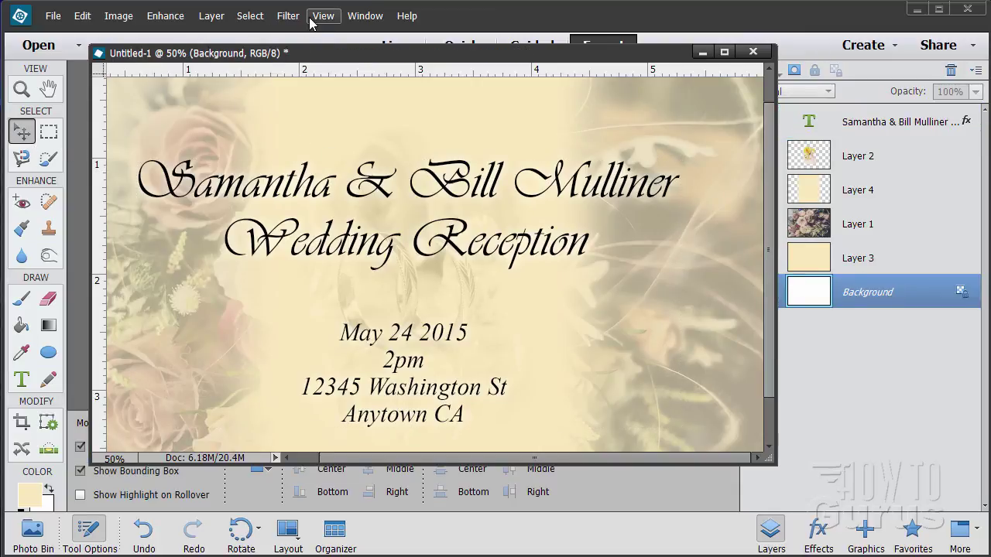
pyautogui.click(20, 91)
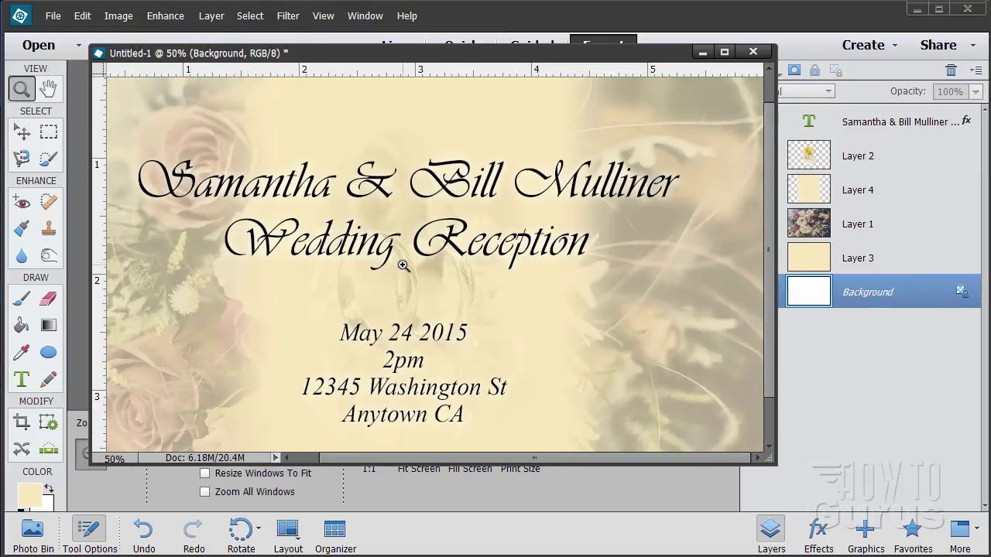
pyautogui.keyDown('alt'); pyautogui.click(442, 285); pyautogui.keyUp('alt')
pyautogui.click(19, 134)
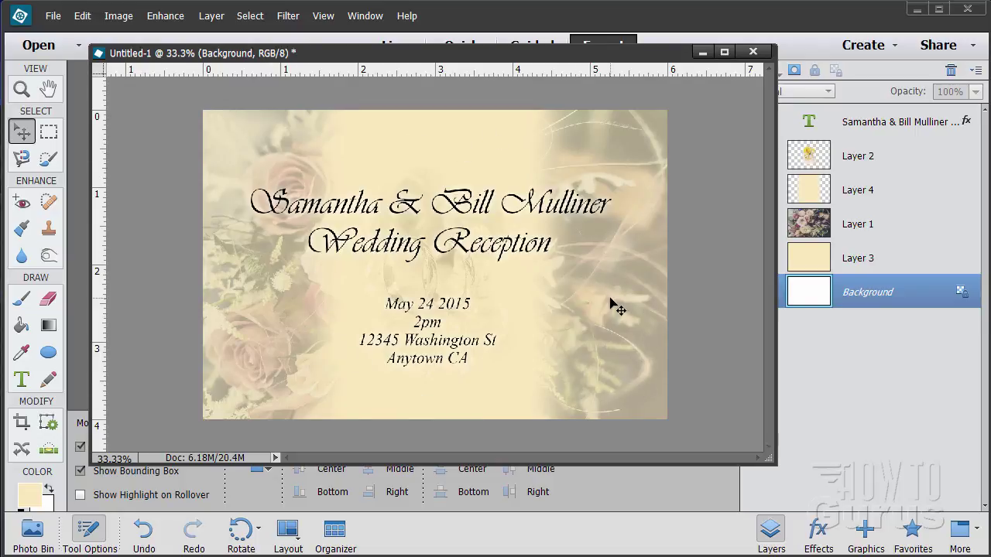
pyautogui.moveTo(662, 56); pyautogui.dragTo(594, 55)
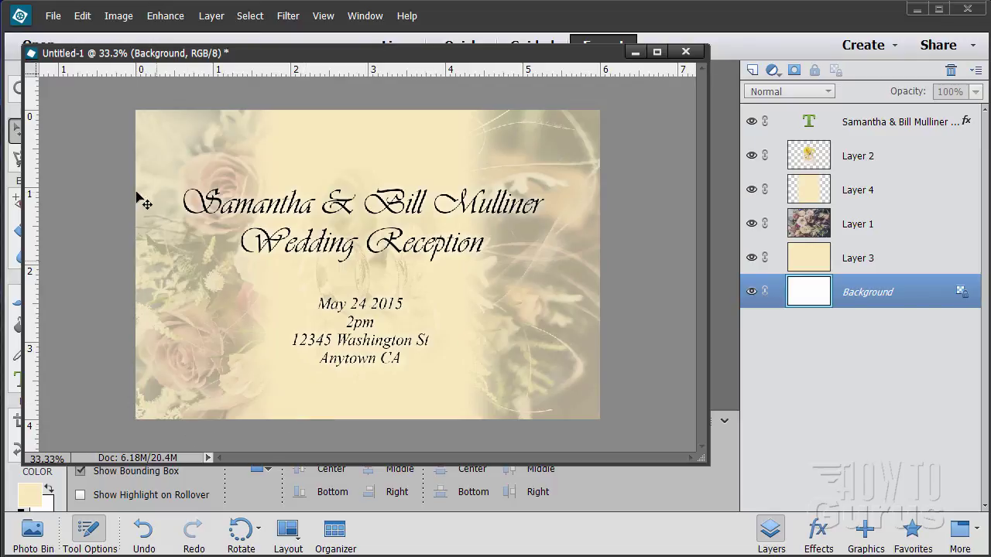
pyautogui.moveTo(313, 56); pyautogui.dragTo(365, 53)
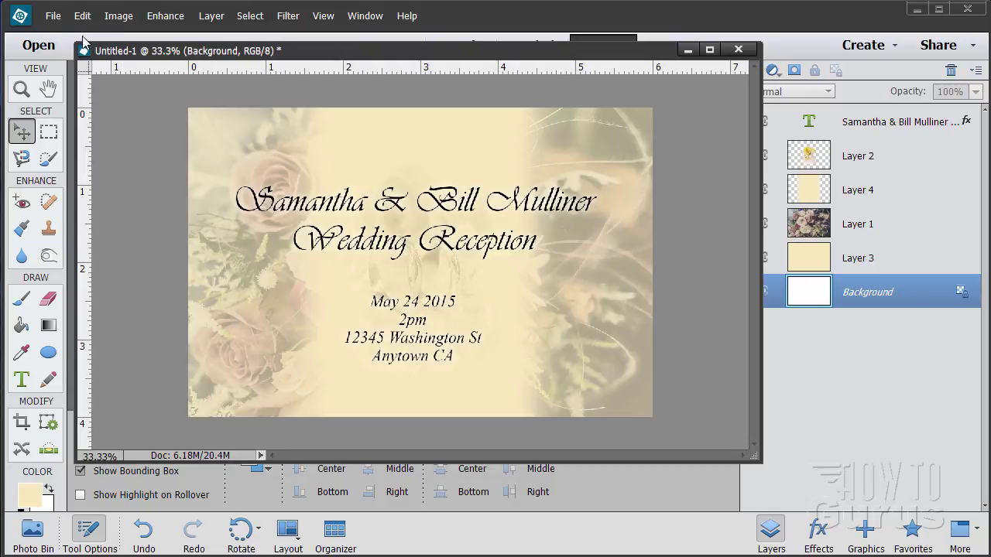
pyautogui.click(54, 17)
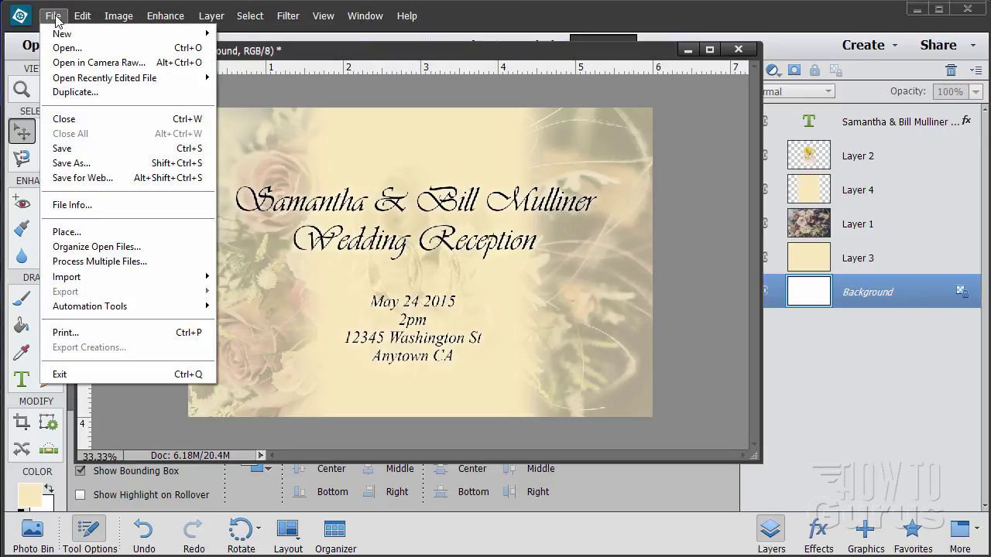
pyautogui.click(72, 163)
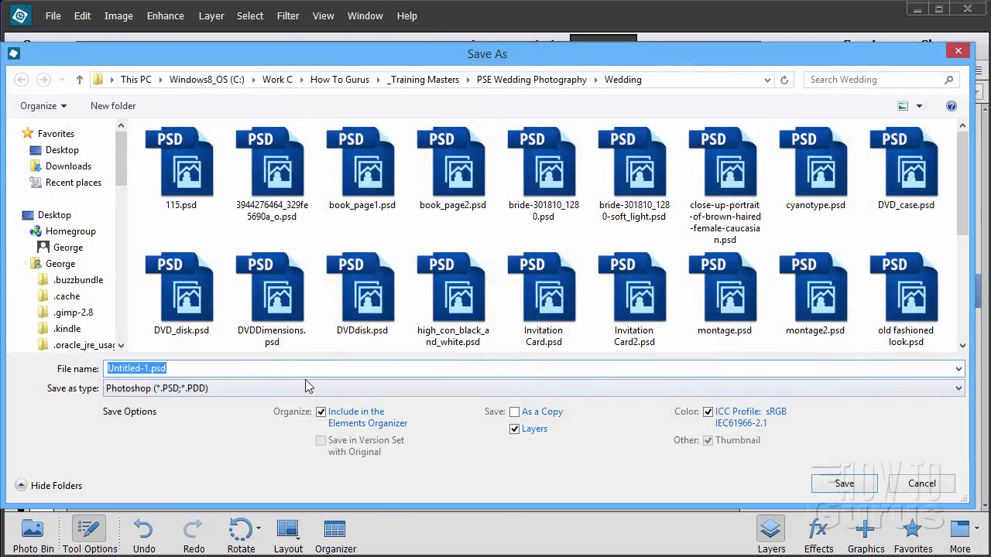
pyautogui.click(298, 389)
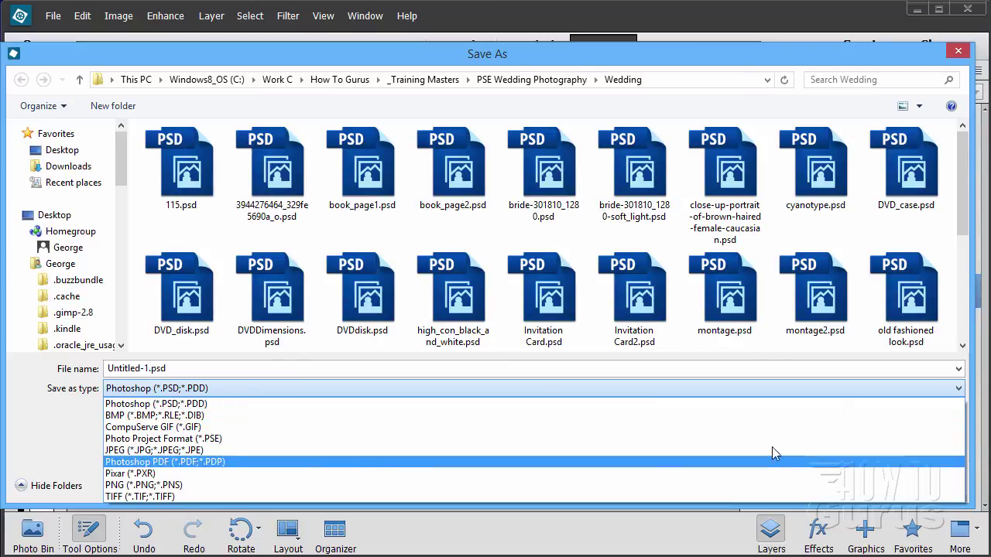
pyautogui.click(960, 58)
pyautogui.click(959, 55)
pyautogui.click(53, 16)
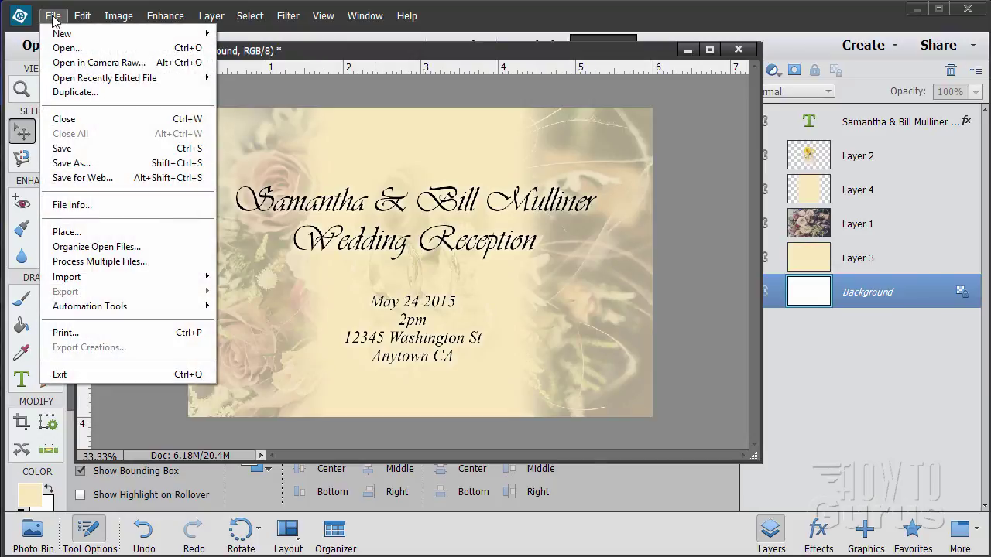
pyautogui.click(316, 92)
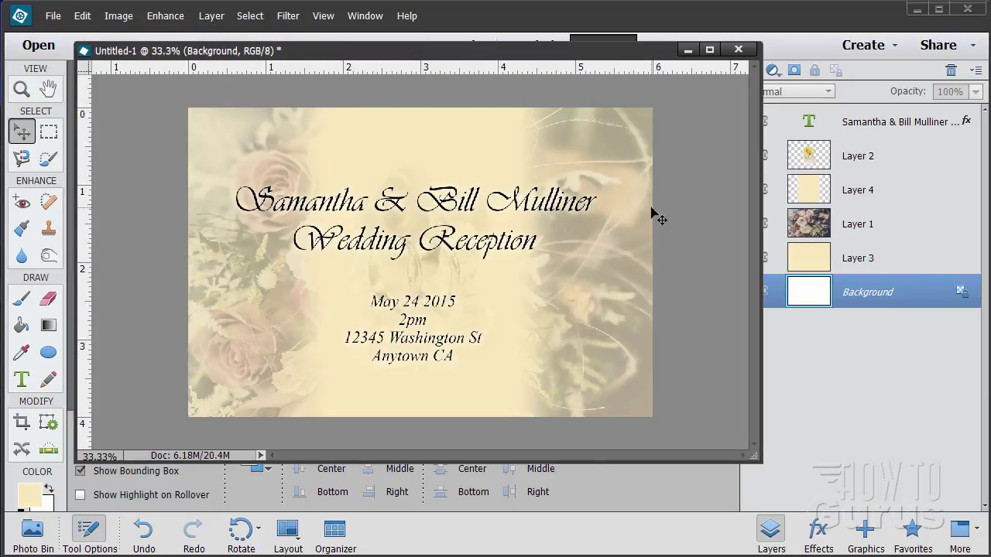